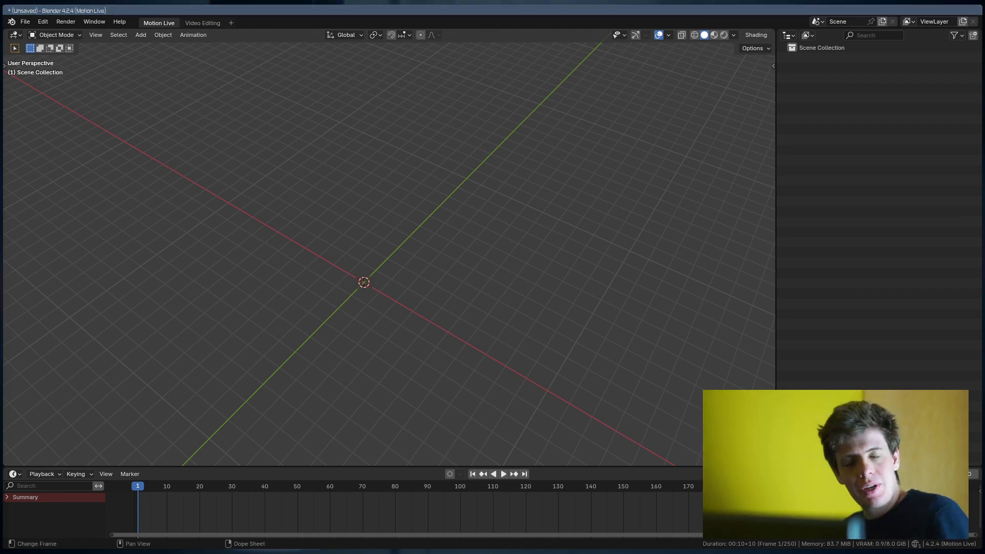
- Add a plane mesh at the origin and scale it up uniformly into a large ground surface
key(shift+a)
mouse_move(323, 281)
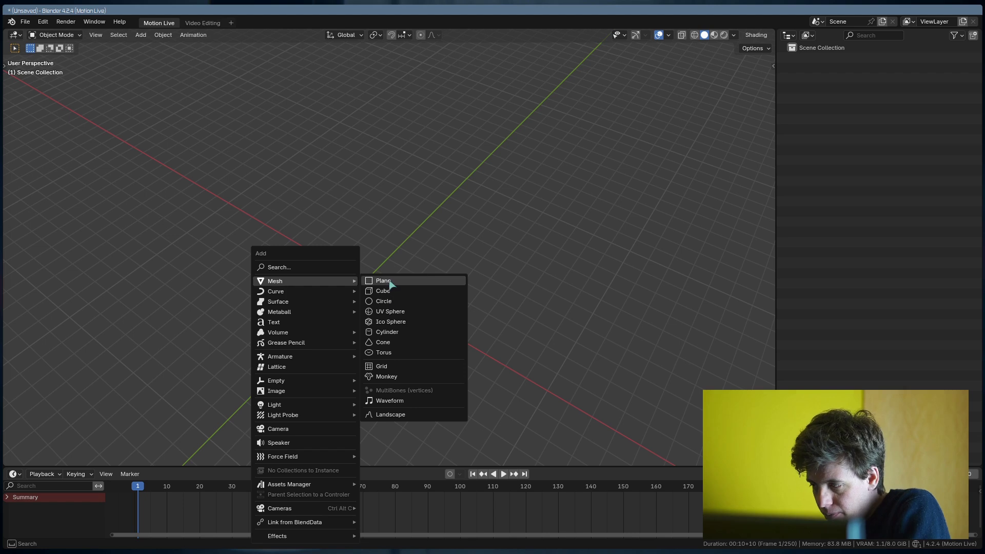
click(390, 282)
key(s)
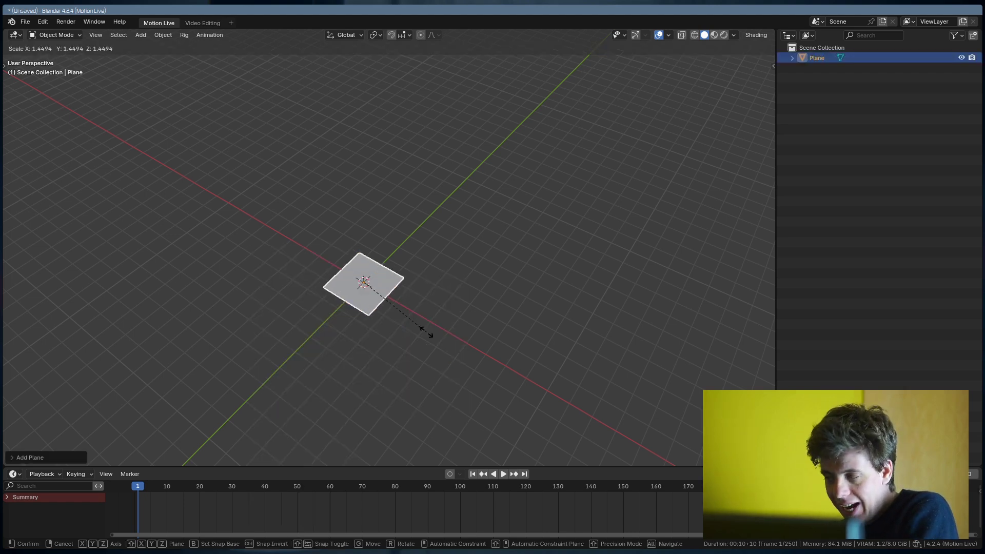
click(715, 180)
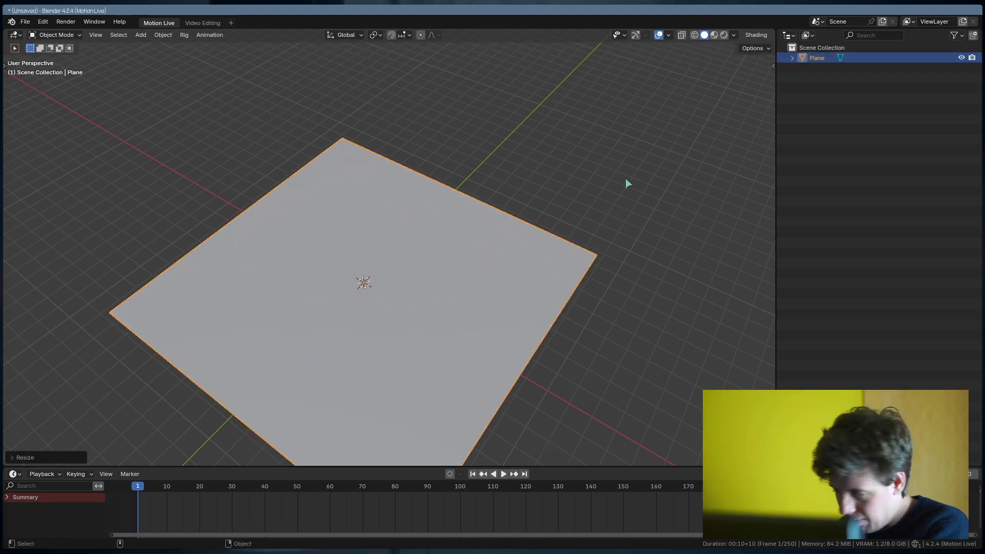
middle_drag(617, 231, 631, 333)
- Shrink the timeline, split the 3D viewport horizontally in two, and make the lower area a Shader Editor
drag(627, 465, 627, 495)
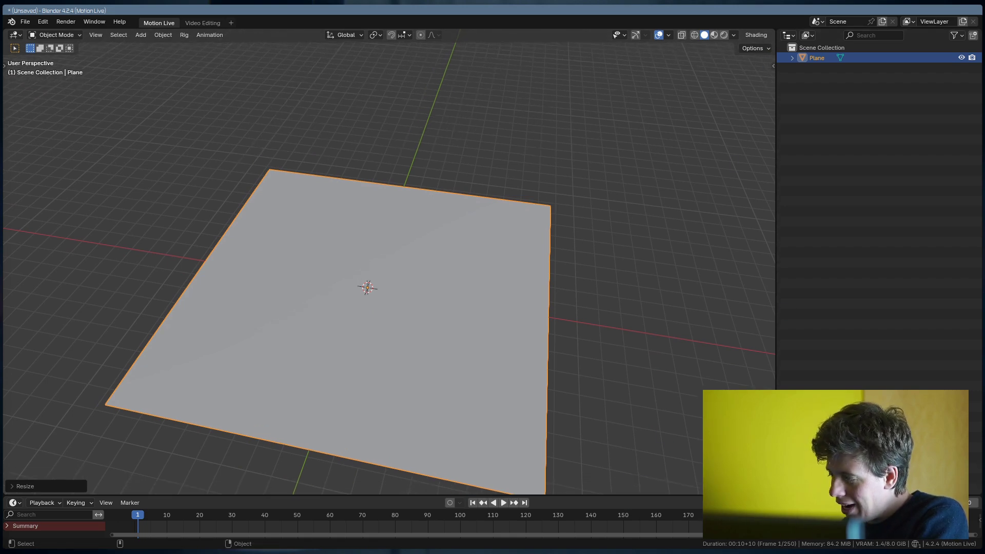
drag(772, 491, 772, 408)
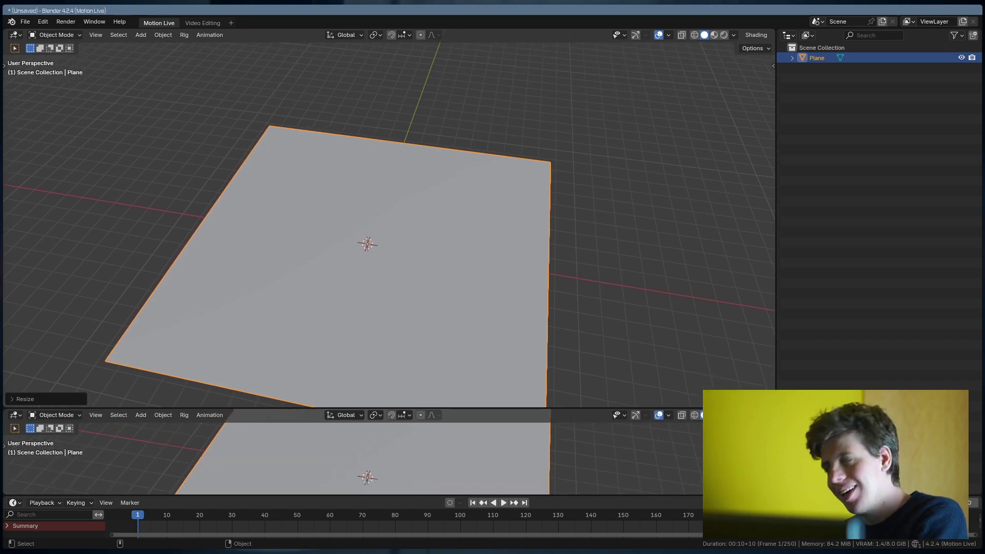
drag(5, 409, 5, 279)
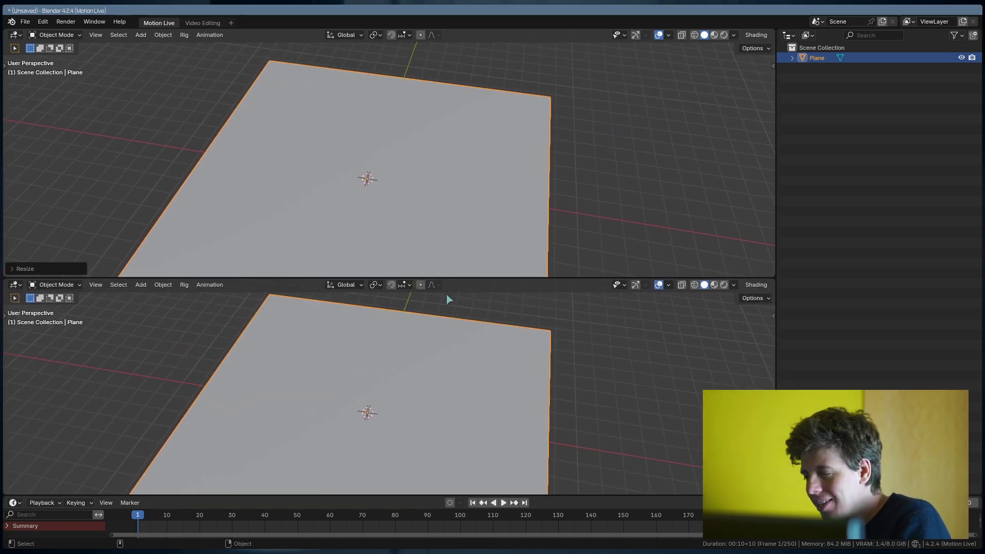
drag(244, 276, 245, 260)
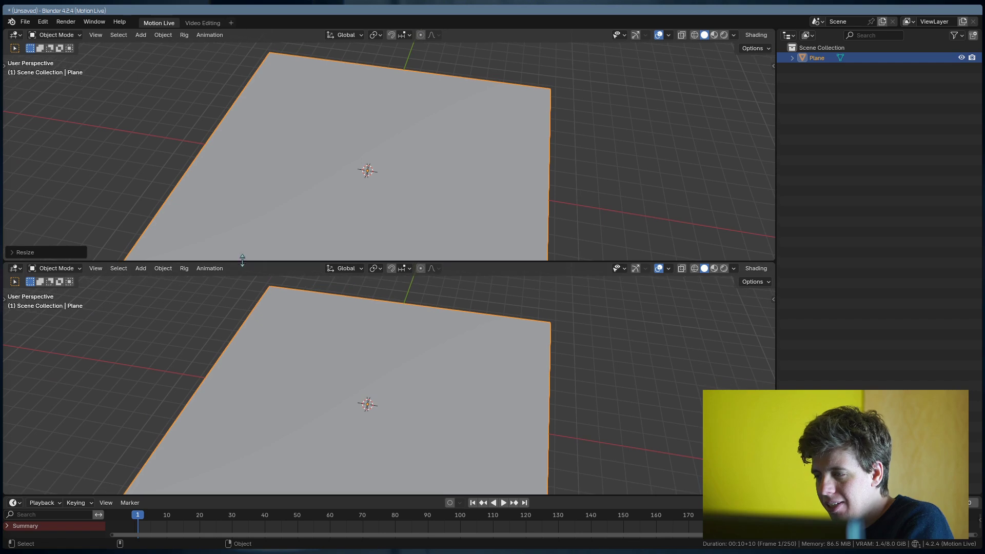
click(15, 268)
click(49, 375)
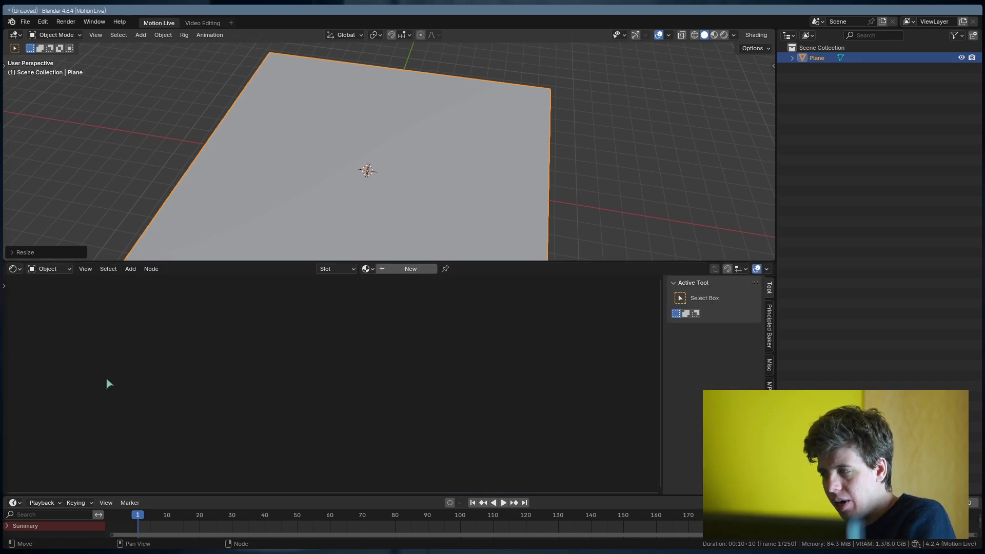
- Create a new material for the plane and delete its Principled BSDF node
click(406, 277)
scroll(359, 354, up, 4)
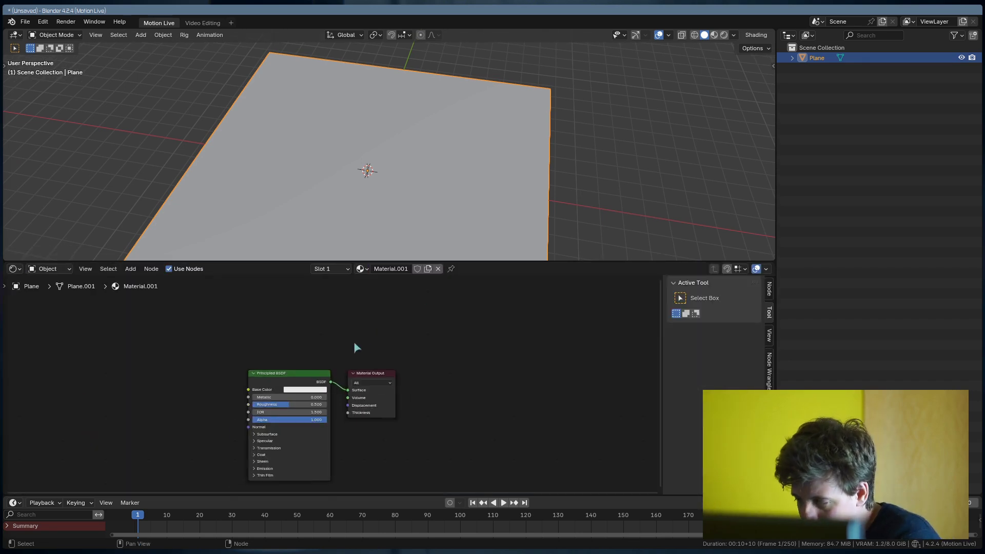
key(x)
- Add an Image Texture node to the material, placed ahead of the Material Output node
key(shift+a)
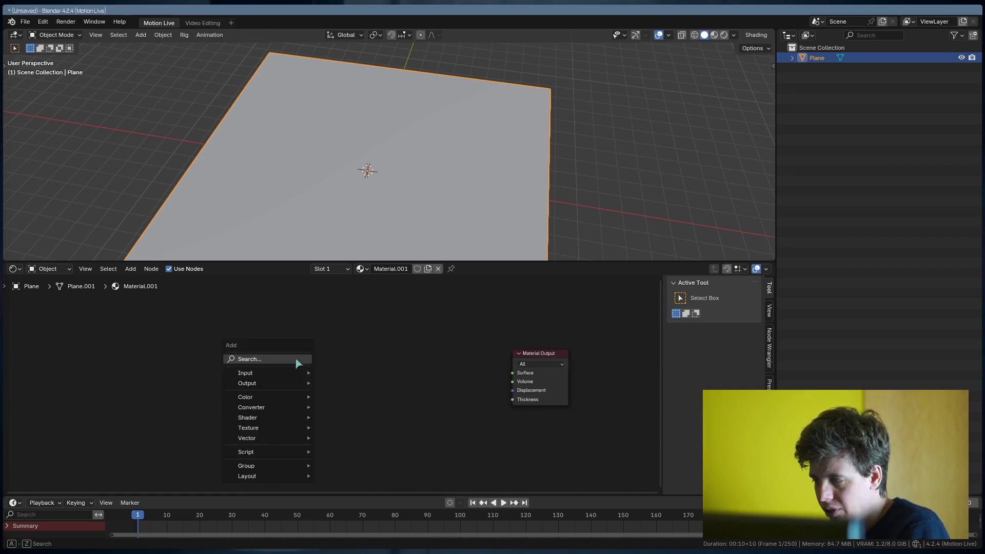
text(image)
key(Return)
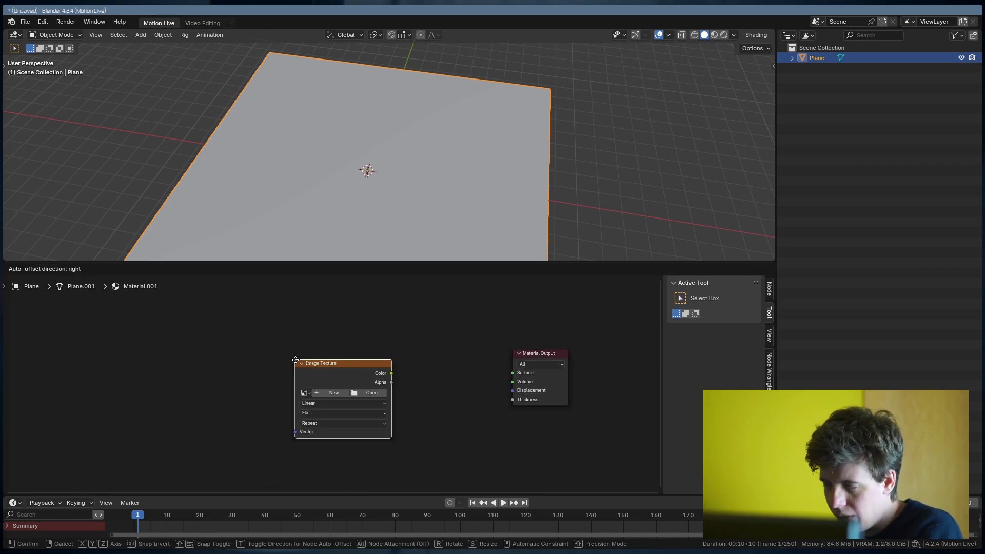
click(297, 359)
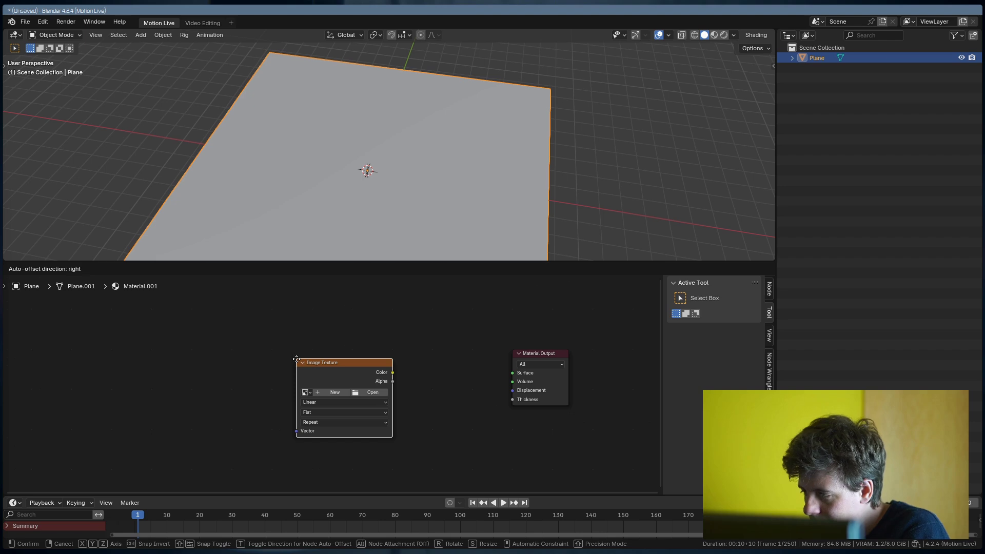
scroll(349, 402, up, 3)
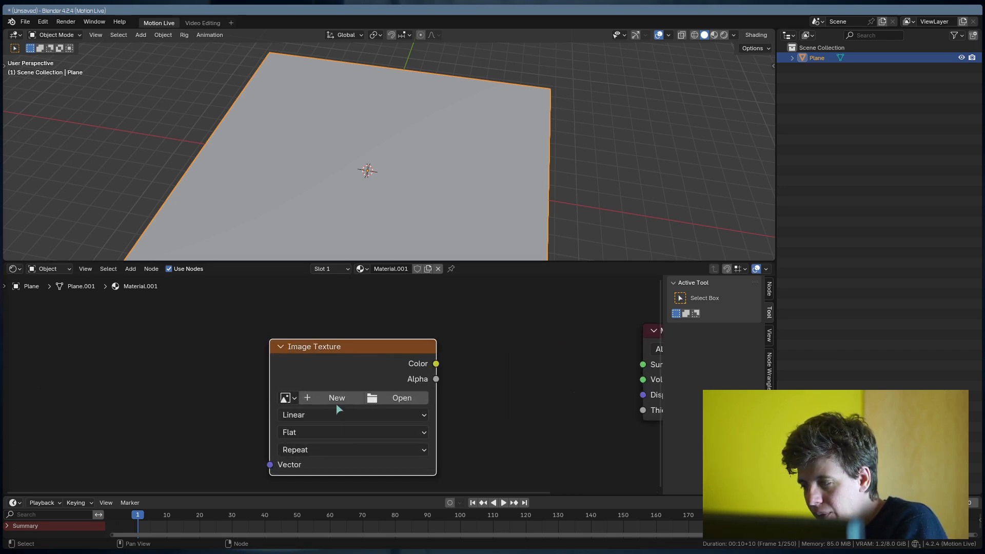
- Load the image rocky_terrain_02_diff_2k.jpg from the TEMP folder into the Image Texture node
click(390, 400)
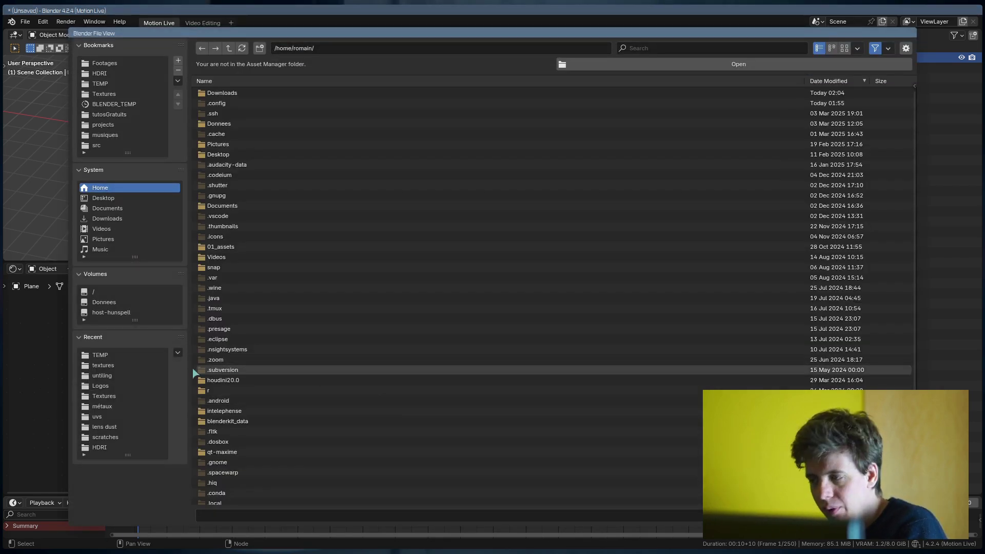
click(146, 355)
scroll(276, 399, down, 6)
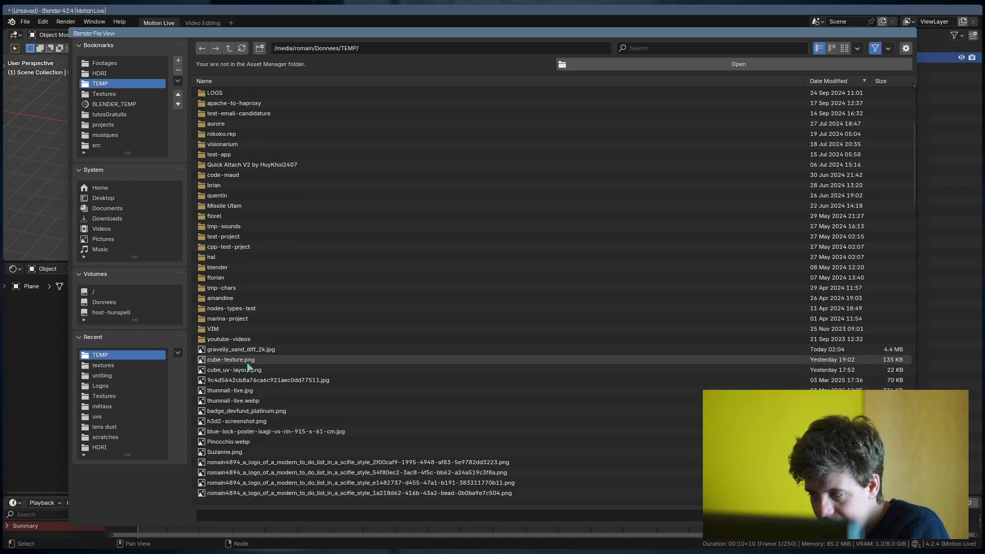
scroll(212, 89, up, 6)
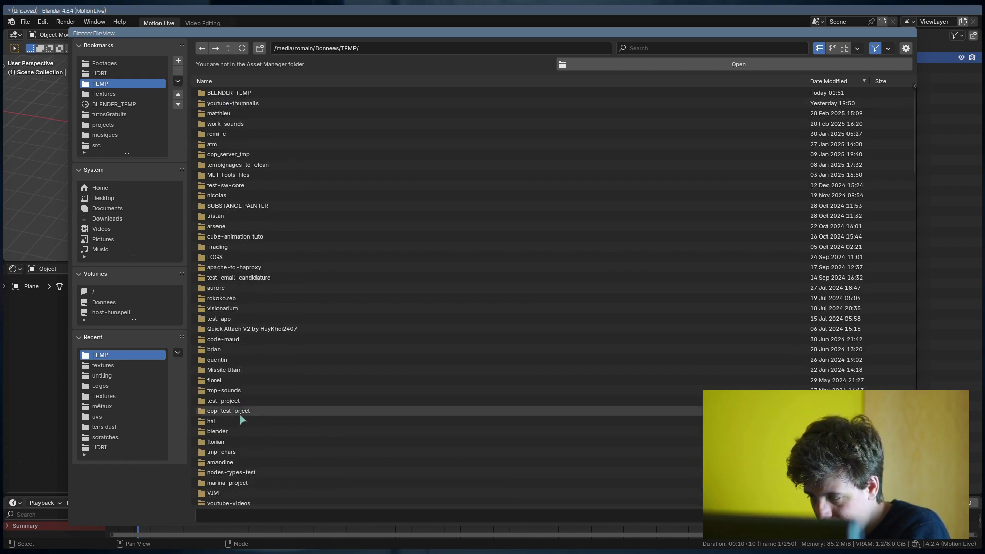
scroll(242, 436, down, 2)
key(Escape)
- Switch the viewport to rendered shading, connect the image's Color to the Material Output's Surface, and move the output node closer
key(z)
click(349, 159)
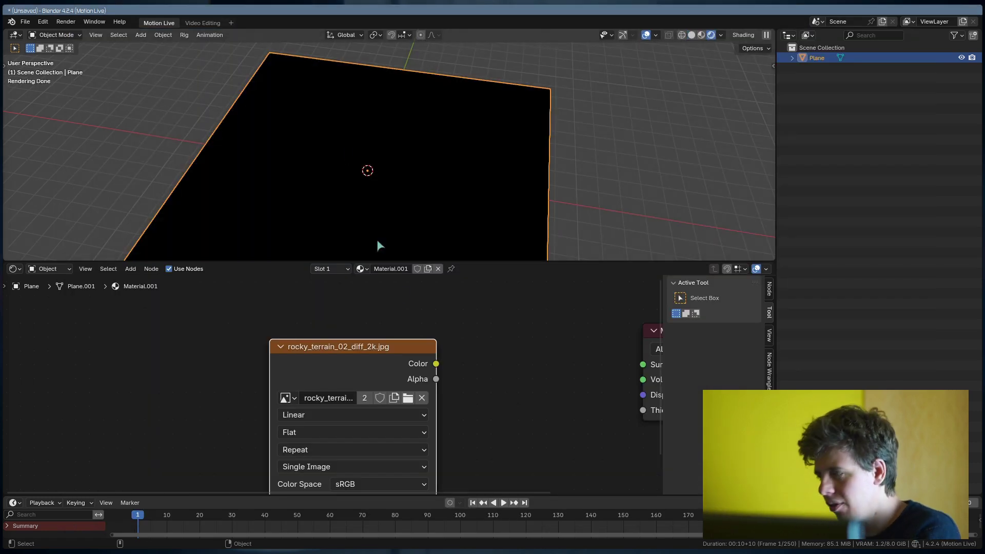
drag(435, 364, 643, 364)
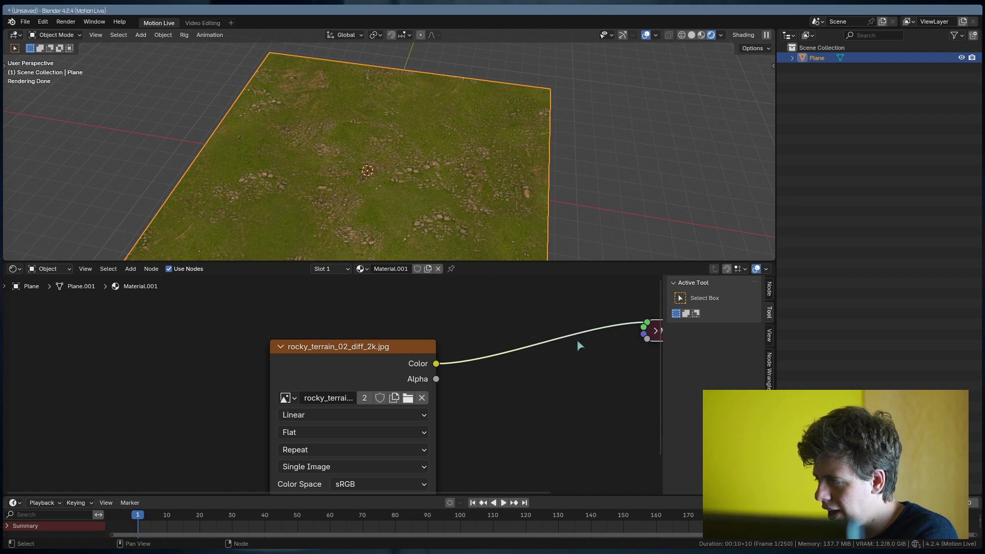
middle_drag(565, 357, 461, 363)
drag(583, 342, 488, 366)
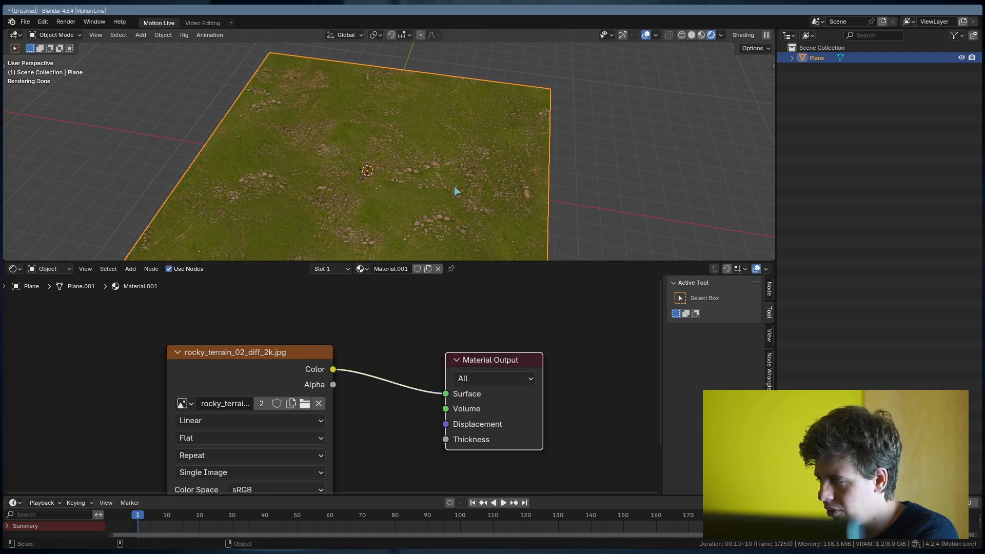
- Examine the terrain texture across the whole plane and up close from above
scroll(395, 189, down, 4)
scroll(395, 190, up, 3)
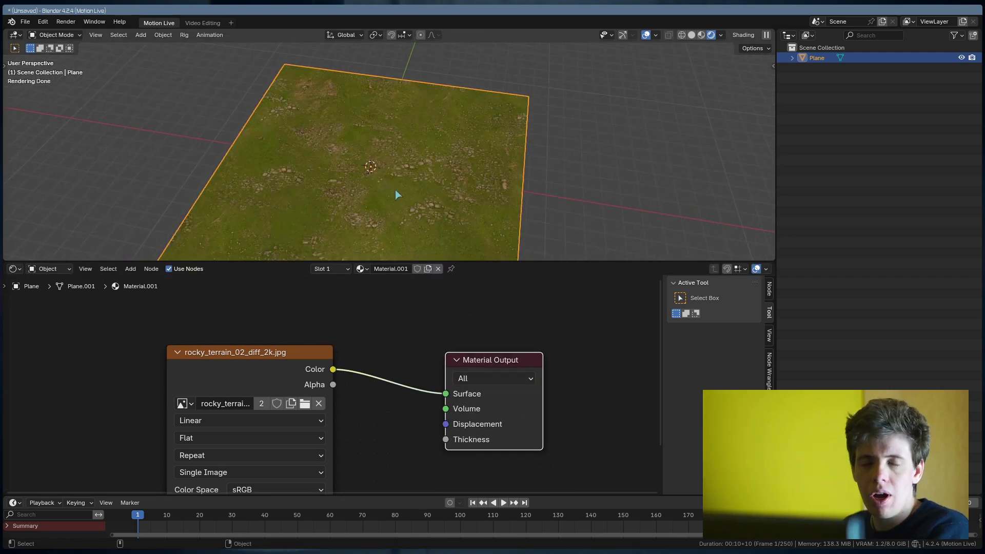
mouse_move(414, 163)
middle_down()
mouse_move(411, 223)
mouse_move(423, 179)
middle_up()
scroll(423, 179, up, 4)
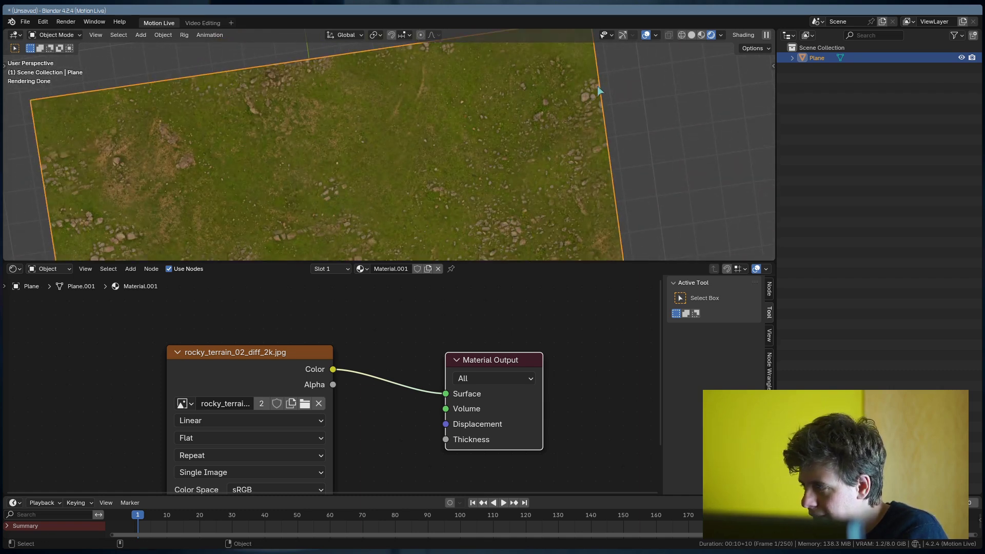
alt+drag(120, 154, 103, 158)
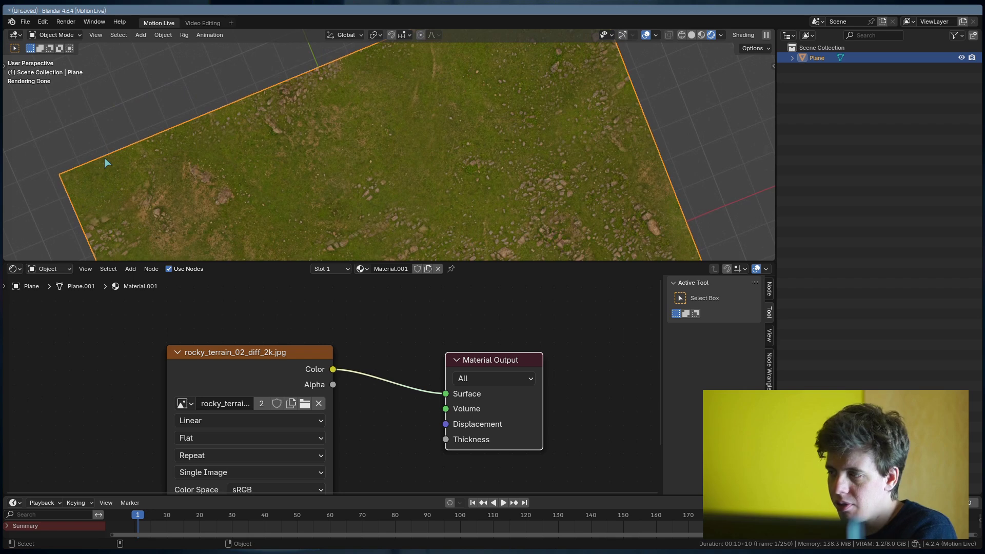
scroll(276, 167, down, 4)
alt+drag(368, 200, 355, 201)
middle_drag(355, 201, 448, 137)
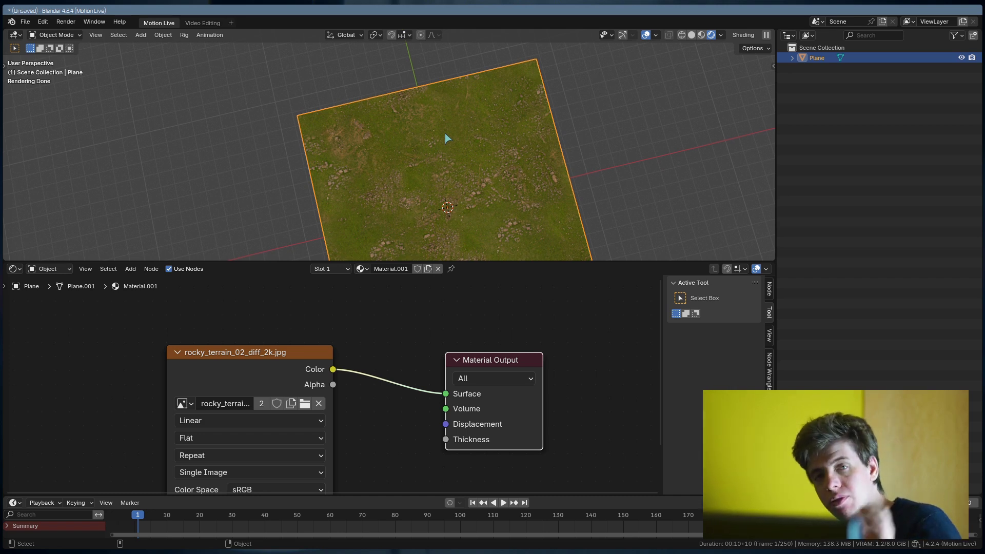
- Add a Texture Coordinate node well ahead of the rocky terrain image node
scroll(355, 365, down, 2)
middle_drag(355, 364, 514, 373)
key(shift+a)
click(376, 362)
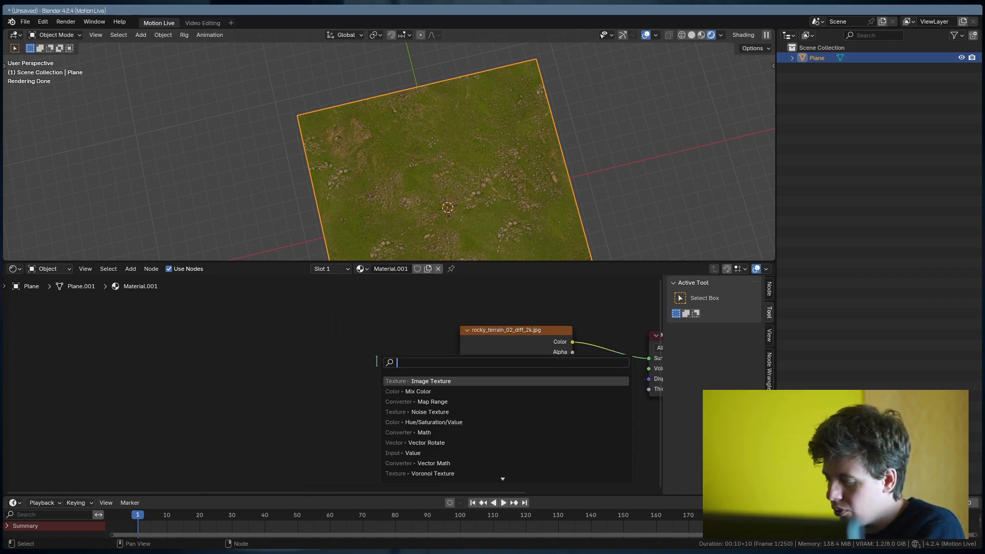
text(texture)
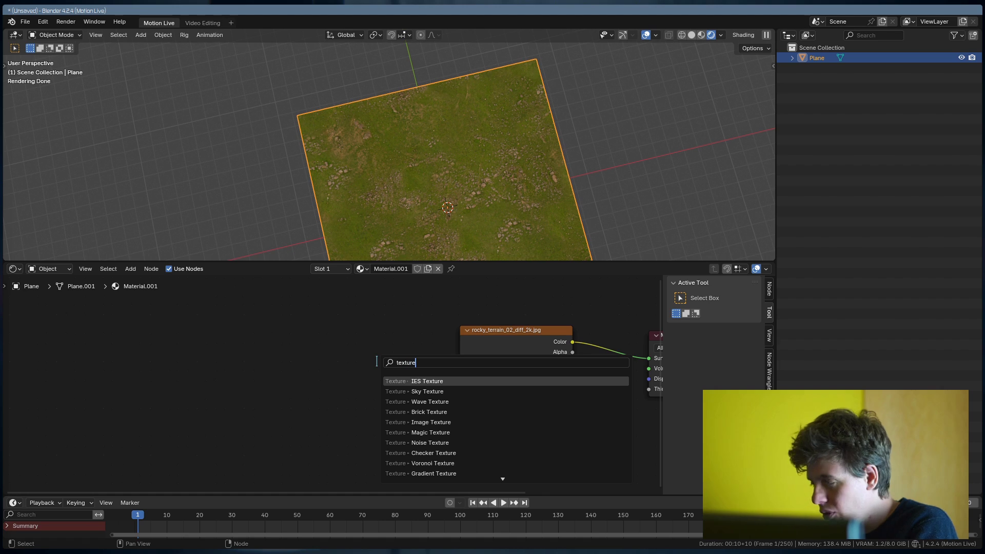
text( coo)
key(Return)
click(251, 316)
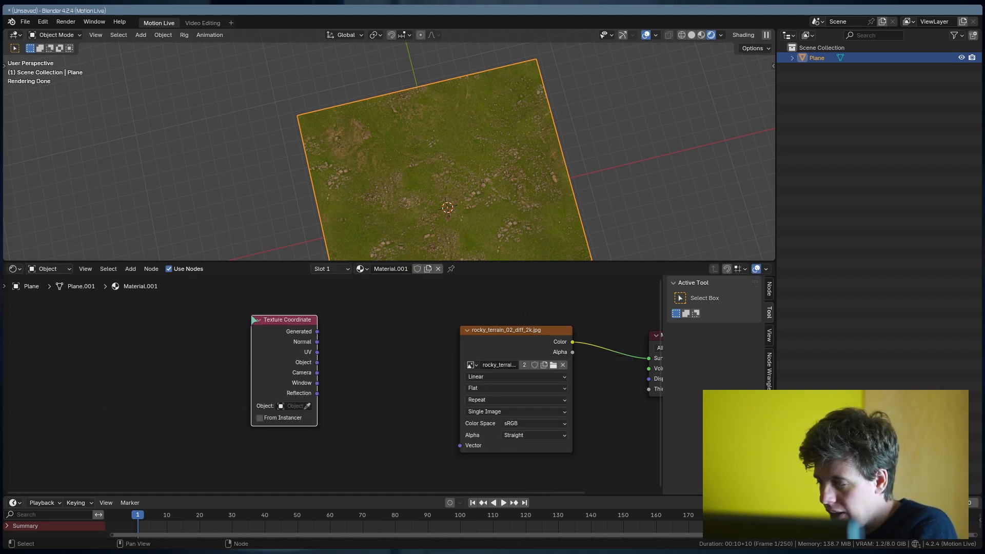
- Add a Mapping node between the Texture Coordinate and image nodes, and space the nodes apart
click(387, 363)
key(shift+a)
click(388, 363)
text(mapp)
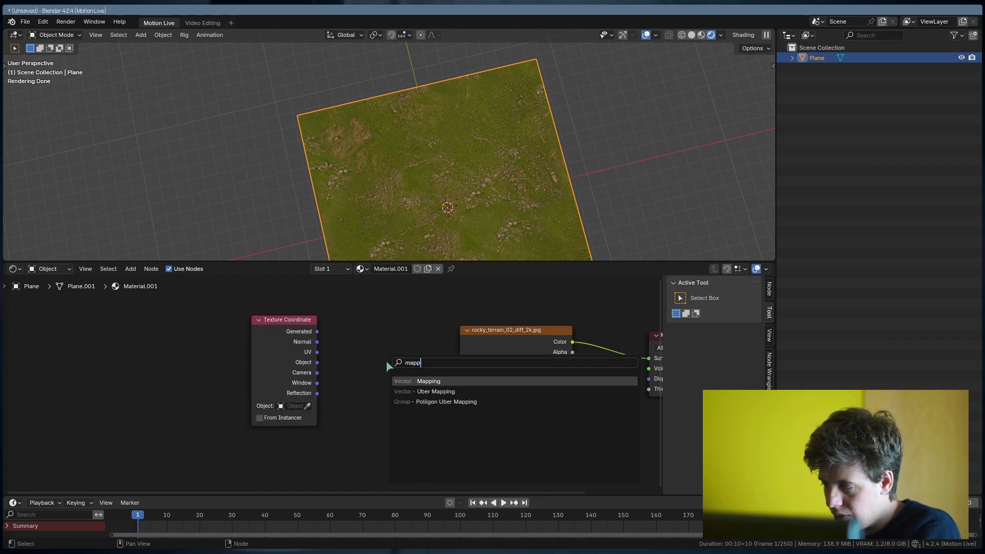
key(Return)
click(384, 361)
drag(277, 343, 263, 352)
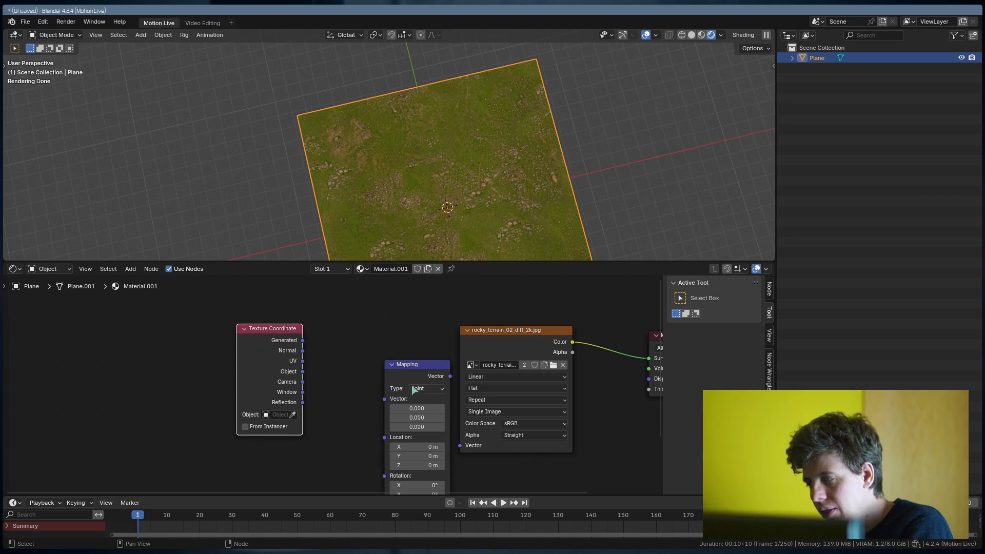
drag(411, 368, 389, 364)
key(shift+a)
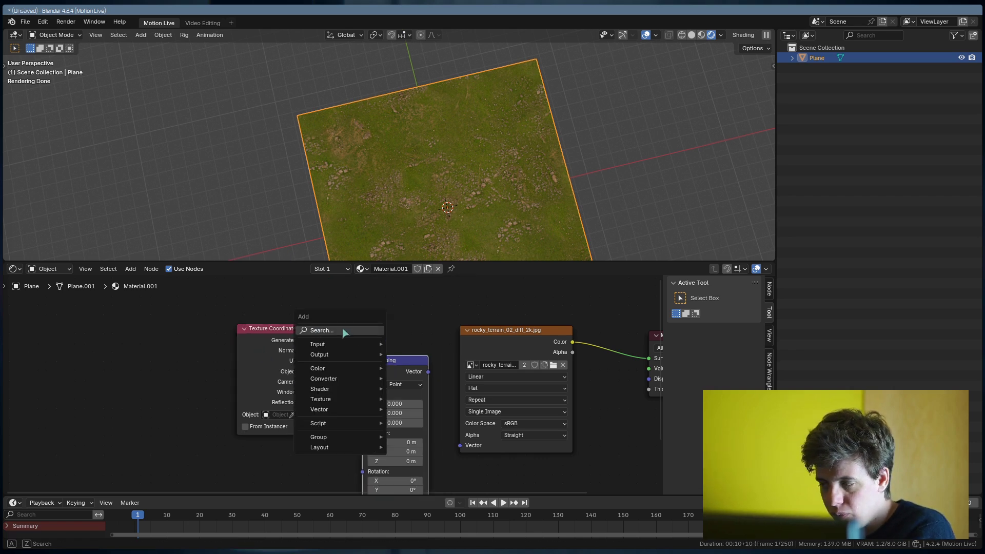
click(321, 331)
key(Escape)
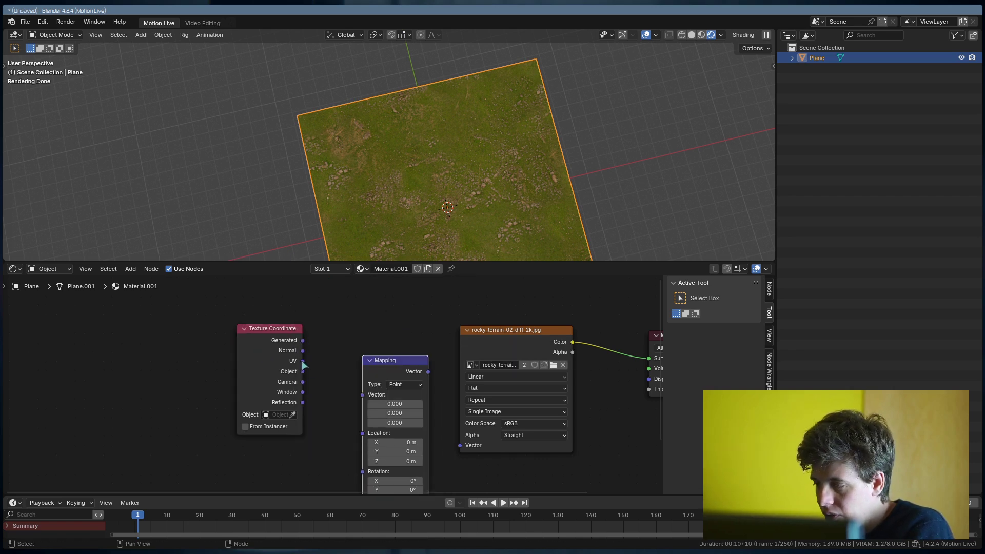
- Connect the UV output to the Mapping node's Vector input and the Mapping output to the image node's Vector input
drag(304, 361, 362, 395)
middle_drag(362, 400, 342, 371)
drag(408, 343, 442, 417)
middle_drag(442, 418, 419, 368)
- Set the Mapping node's X, Y and Z scale to 4 and enlarge the 3D viewport area
drag(362, 408, 406, 430)
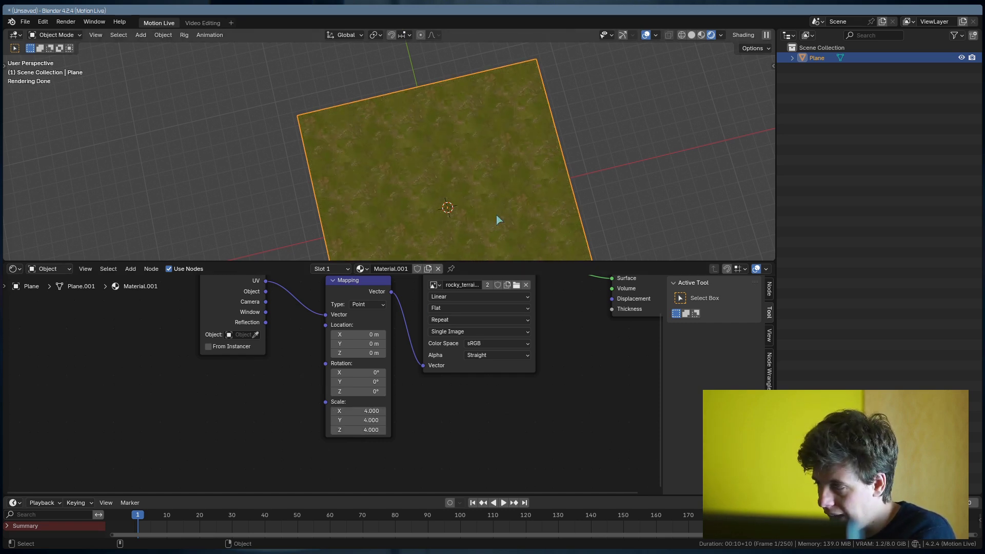
middle_drag(492, 211, 497, 236)
drag(497, 261, 497, 288)
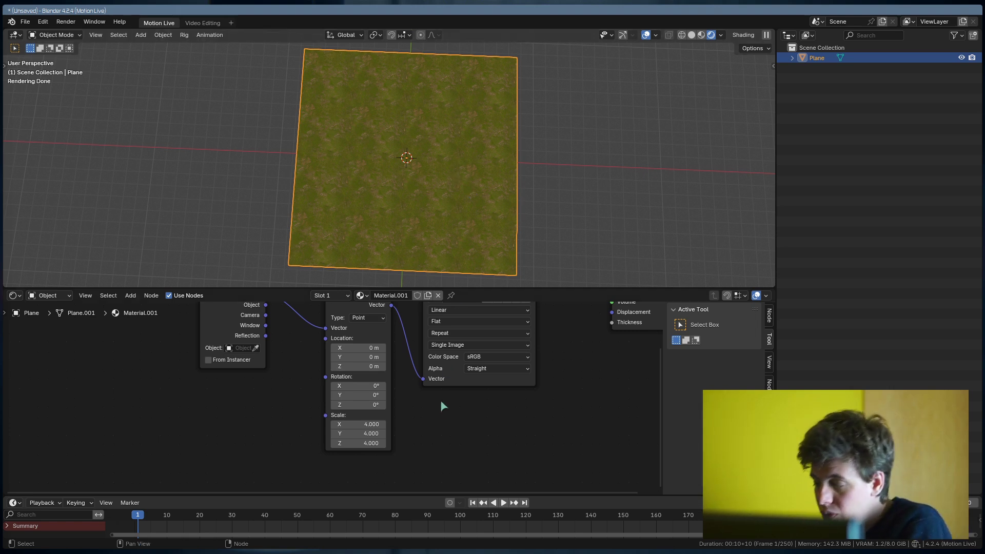
- Set the Mapping node's X, Y and Z scale to 5.28 and inspect the tiled texture on the plane
drag(359, 424, 375, 443)
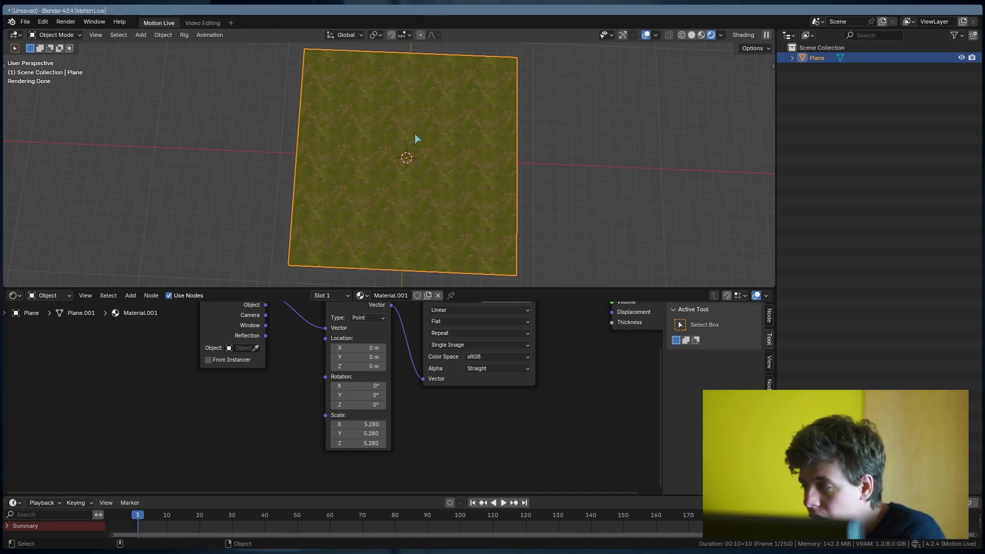
middle_drag(415, 135, 318, 60)
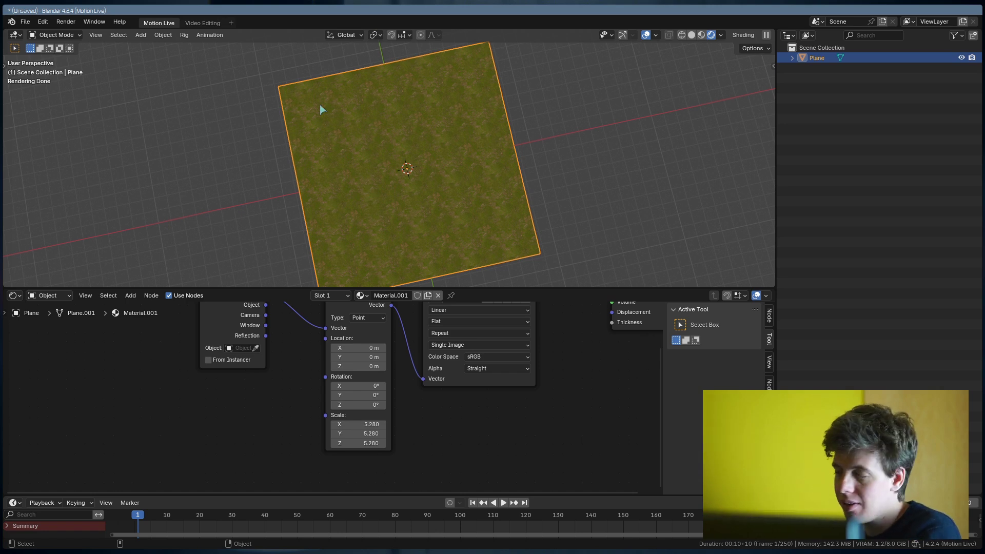
middle_drag(365, 158, 372, 222)
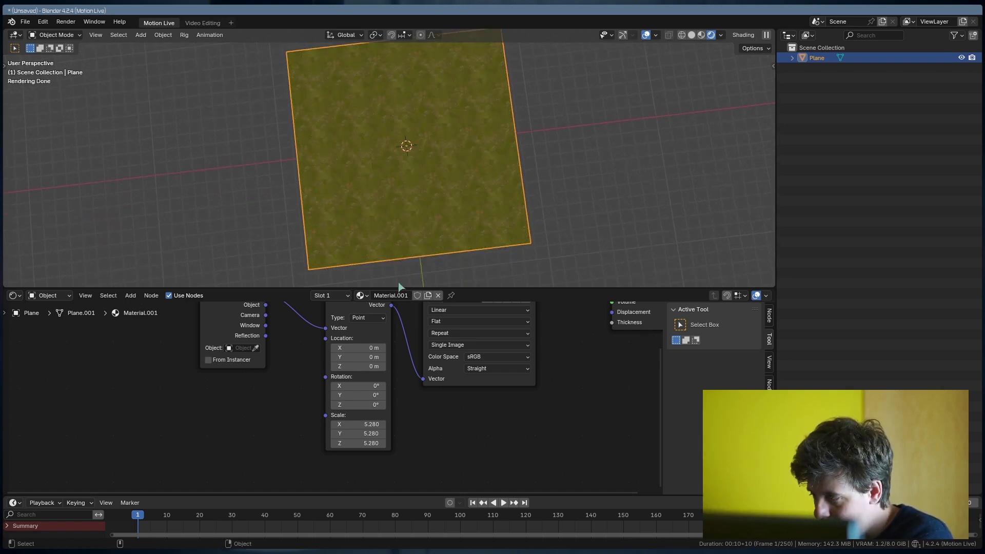
- Enlarge the node editor area and move the Texture Coordinate node farther away from the Mapping node
drag(400, 285, 400, 262)
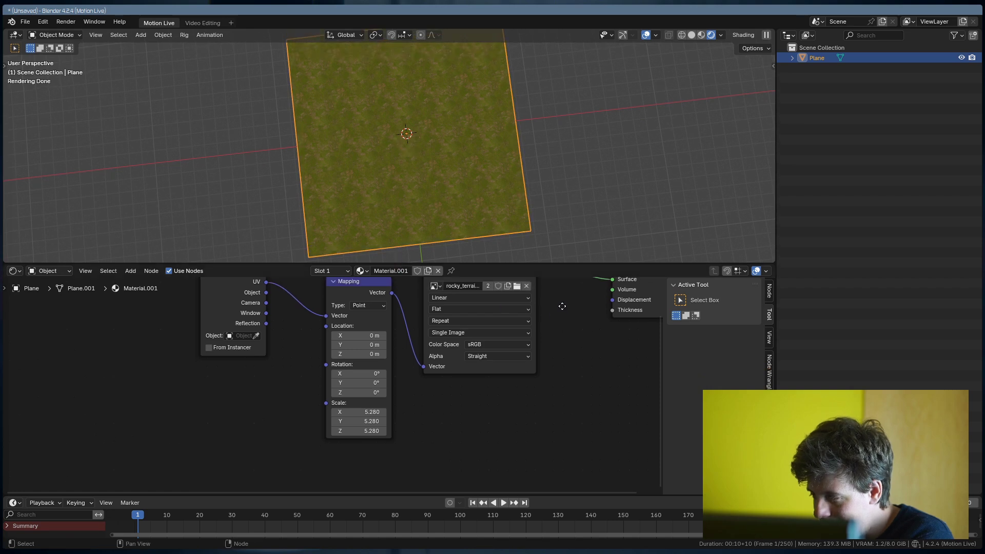
middle_drag(497, 259, 490, 293)
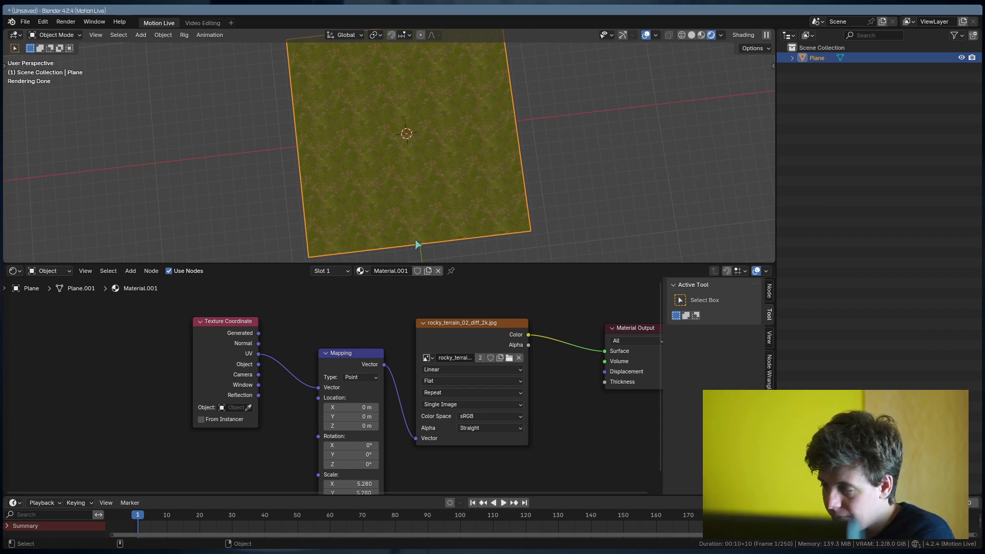
middle_drag(313, 325, 390, 389)
drag(323, 393, 245, 357)
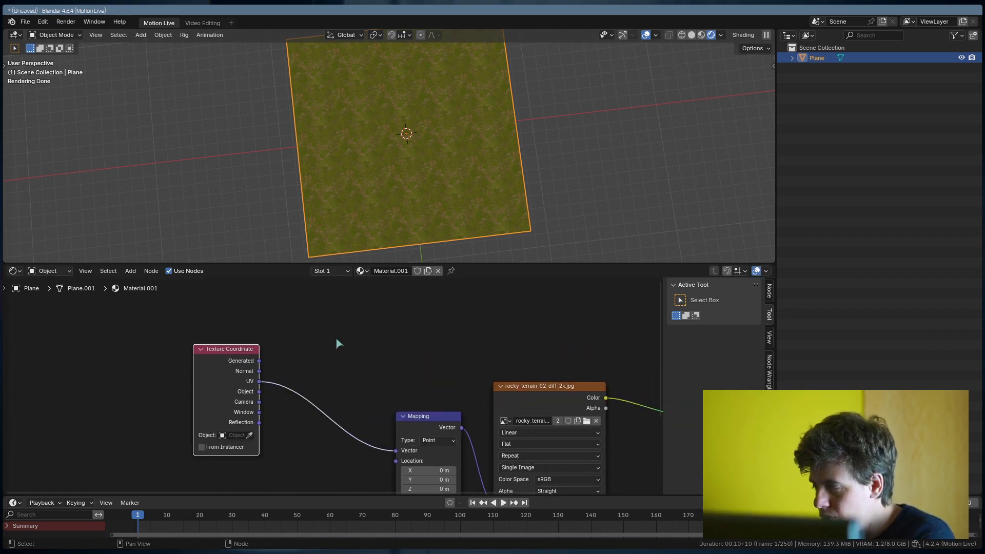
- Add a Voronoi Texture node above the existing chain, between the Texture Coordinate and image nodes
scroll(338, 343, up, 2)
key(shift+a)
text(v)
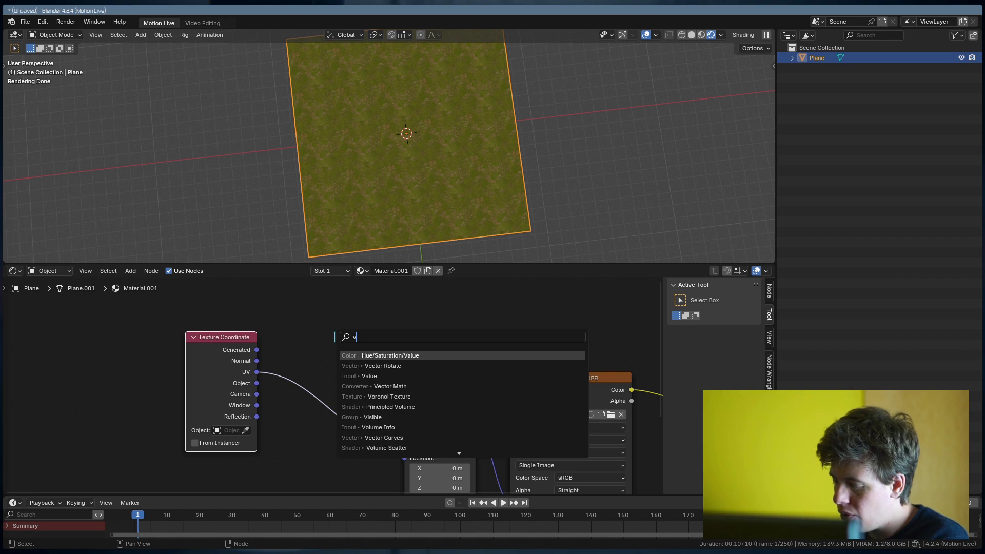
text(or)
key(Return)
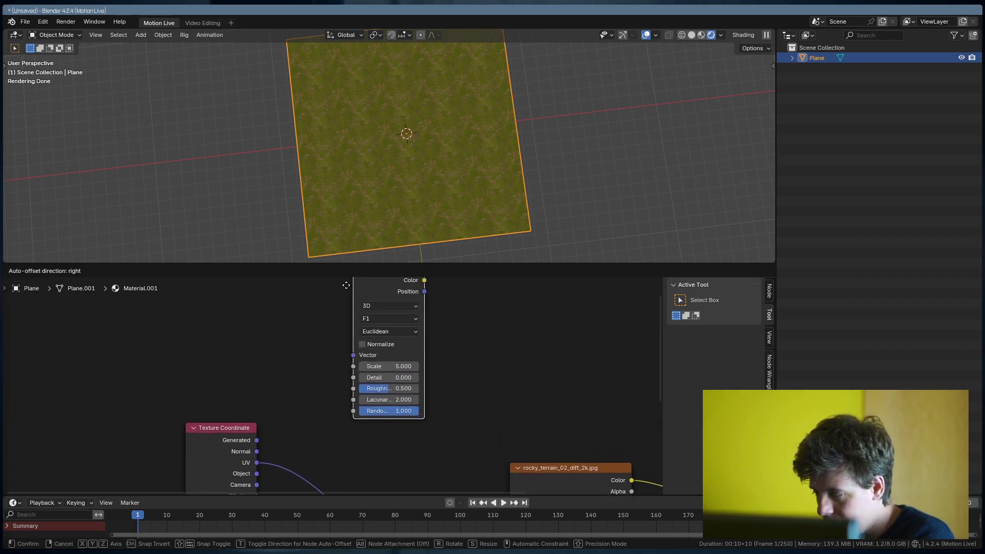
click(383, 336)
- Place the Mapping node beside the Texture Coordinate node and connect its Vector output to the Voronoi Texture's Vector input as well
scroll(382, 337, down, 5)
middle_drag(413, 402, 360, 348)
middle_drag(219, 382, 347, 347)
drag(348, 348, 288, 343)
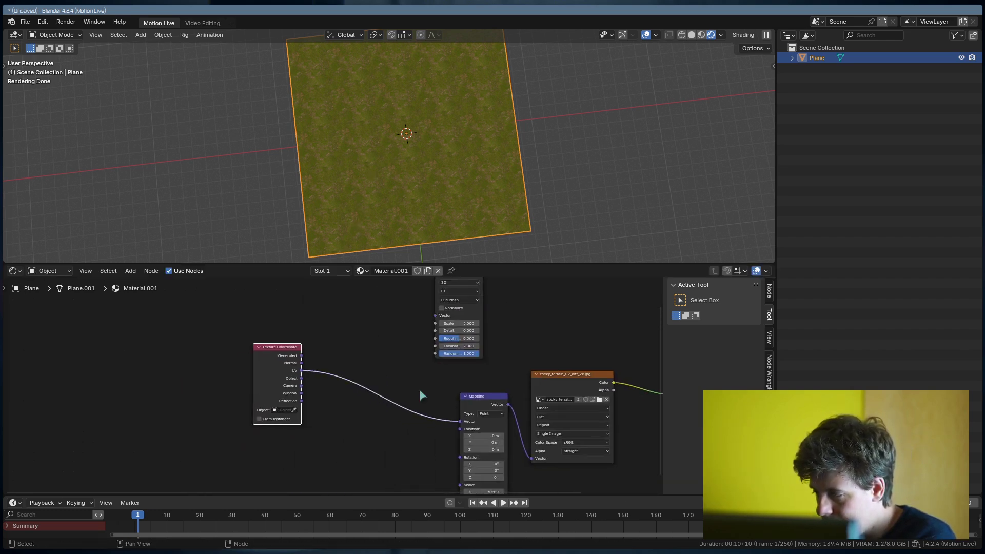
drag(477, 396, 432, 333)
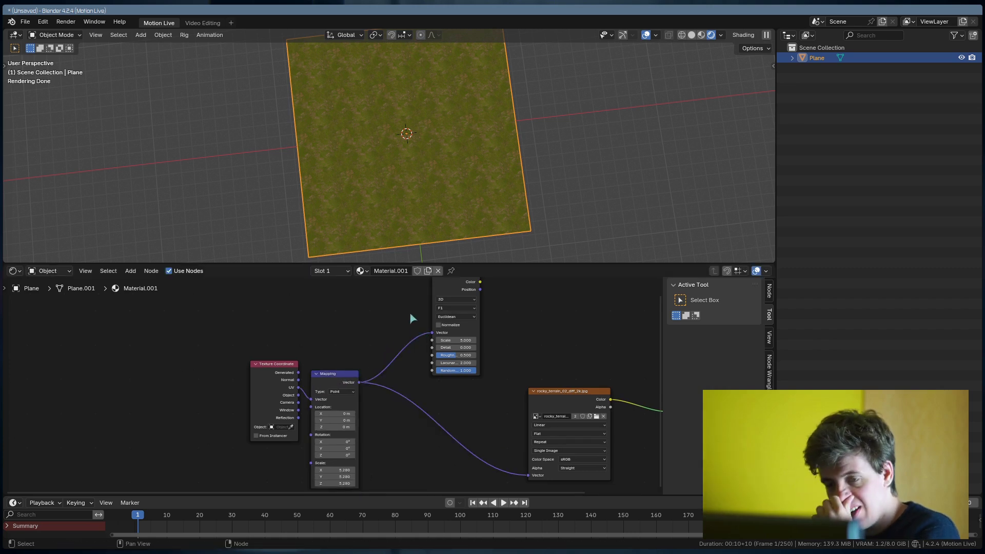
- Preview the Voronoi Texture's outputs on the plane one after another, ending on Position
middle_drag(419, 306, 383, 348)
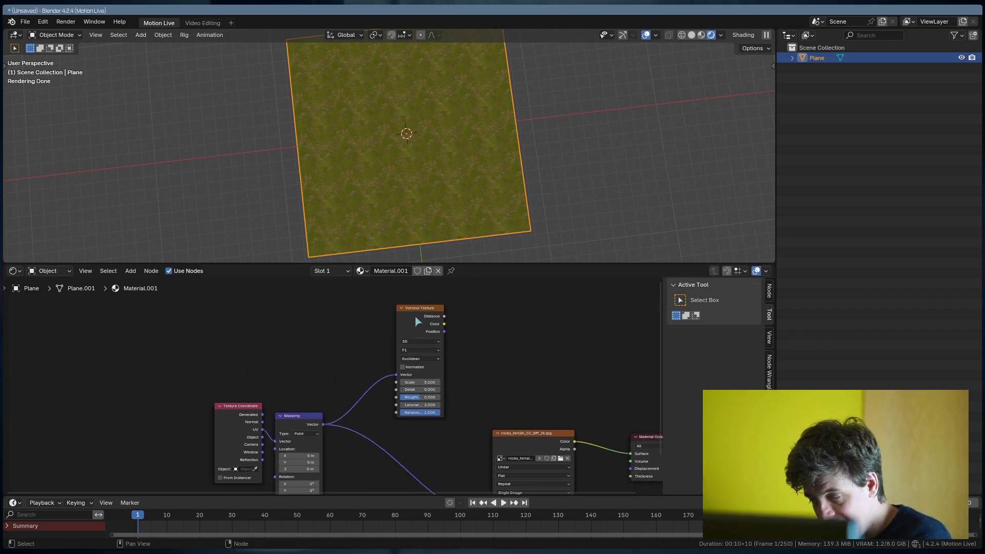
ctrl+shift+click(421, 308)
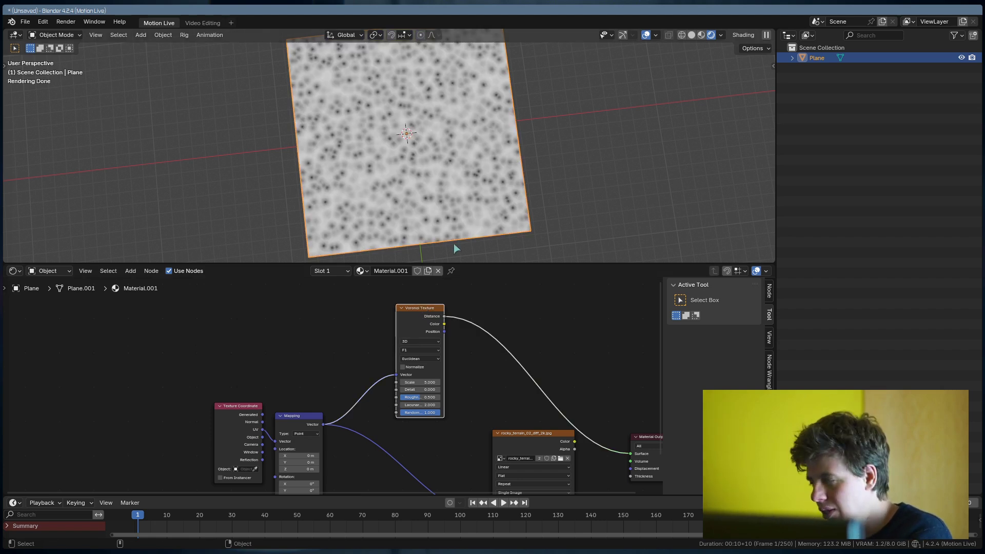
ctrl+shift+click(432, 318)
ctrl+shift+click(427, 324)
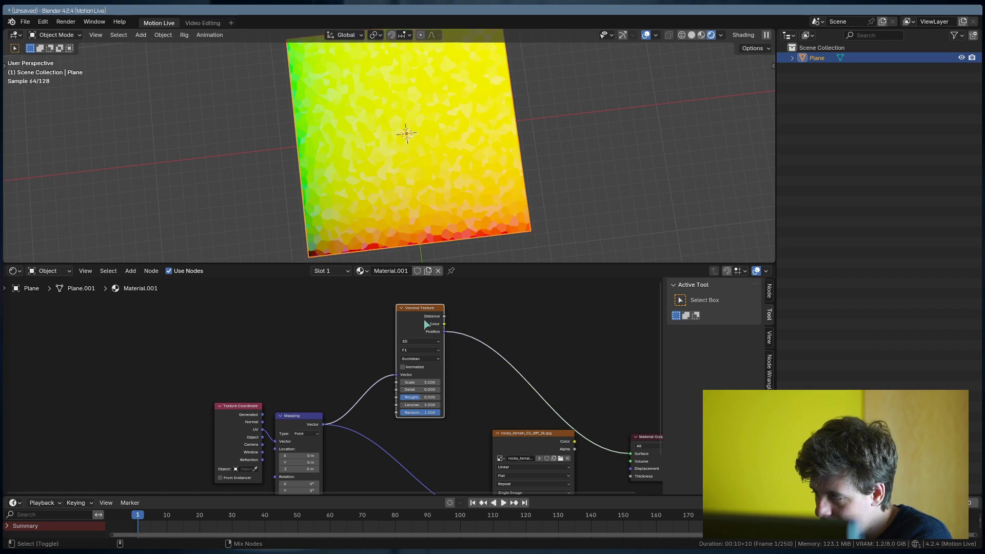
- Set the Voronoi Texture's Scale to 1, fine-tune it to 1.42, and inspect the cells on the plane
drag(421, 382, 416, 383)
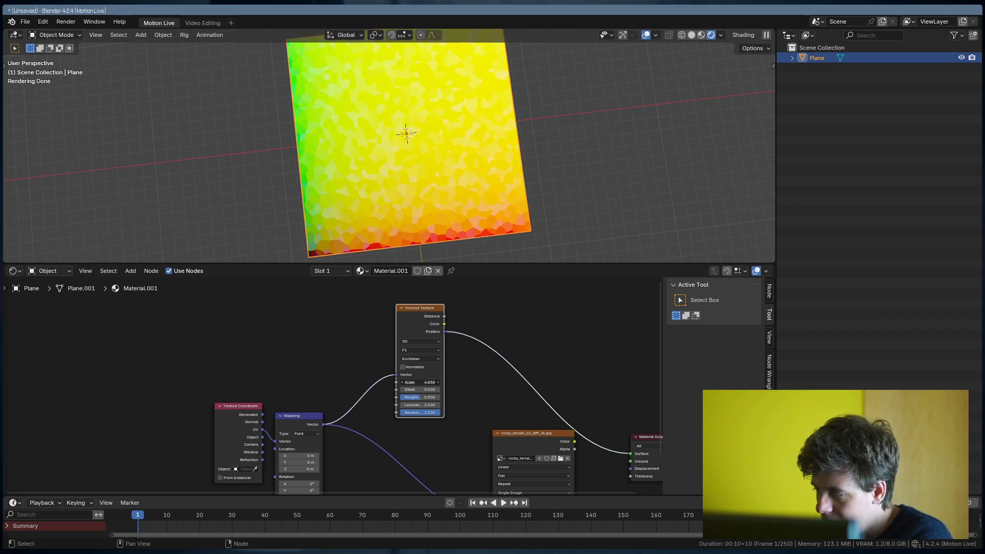
click(420, 383)
text(1)
key(Return)
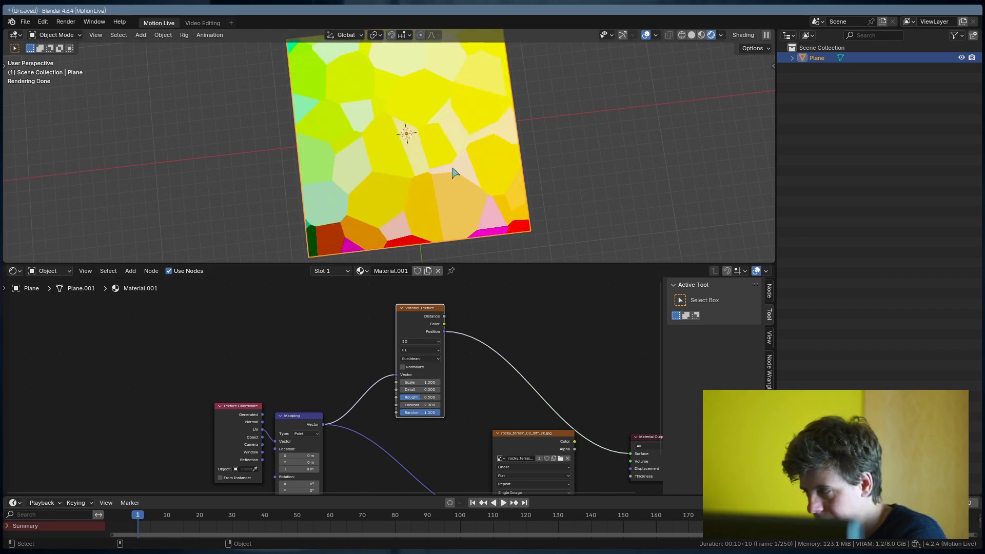
mouse_move(420, 382)
shift+mouse_down()
mouse_move(446, 382)
mouse_move(431, 383)
shift+mouse_up()
scroll(409, 151, down, 4)
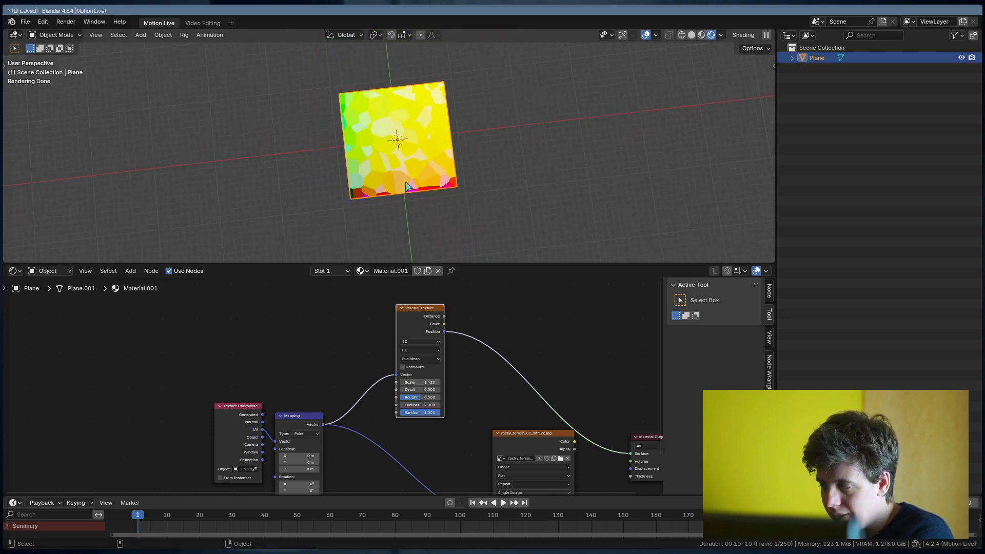
scroll(398, 170, up, 5)
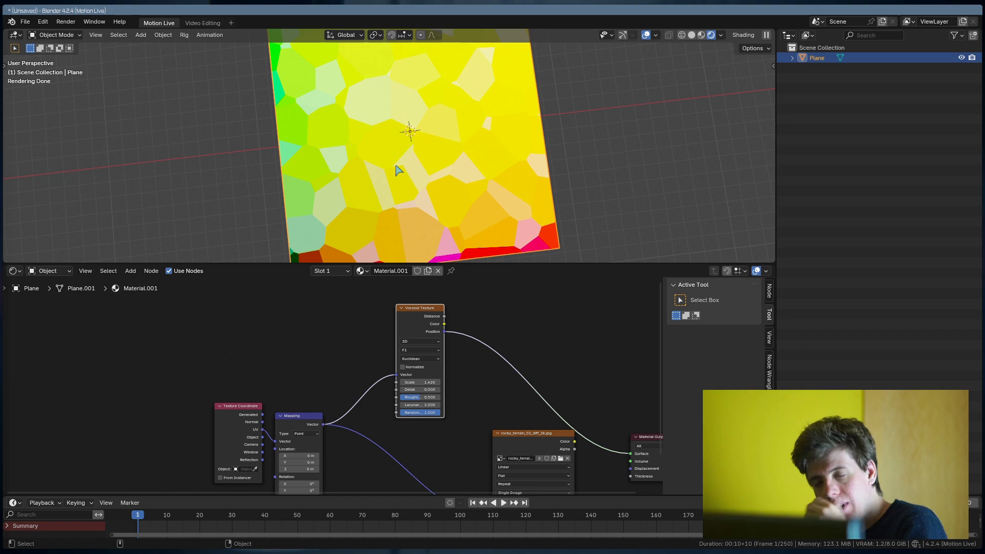
- Route the rocky terrain image back to the Material Output and connect the Voronoi Position output to the image node's Vector input
middle_drag(442, 379, 440, 357)
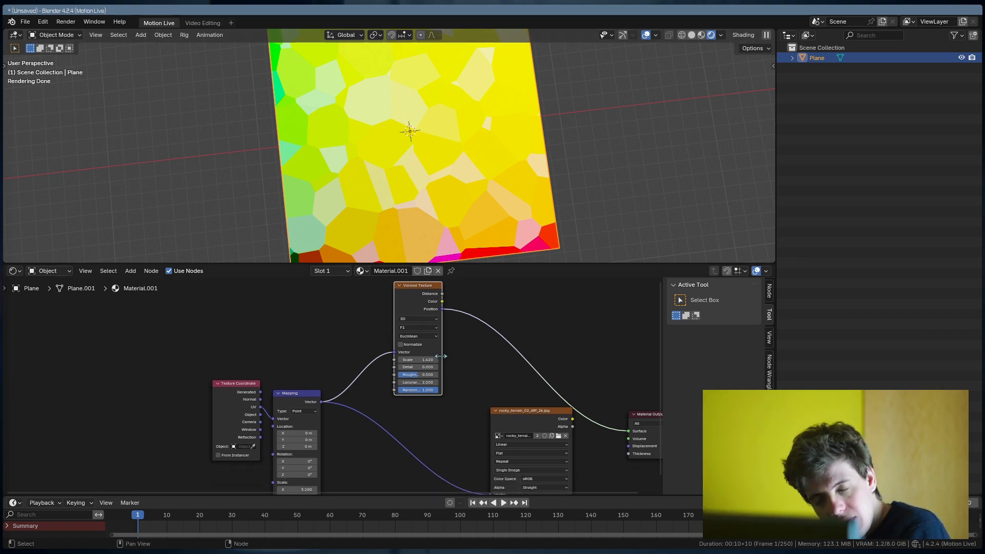
scroll(455, 362, down, 1)
middle_drag(455, 362, 392, 338)
ctrl+shift+click(444, 392)
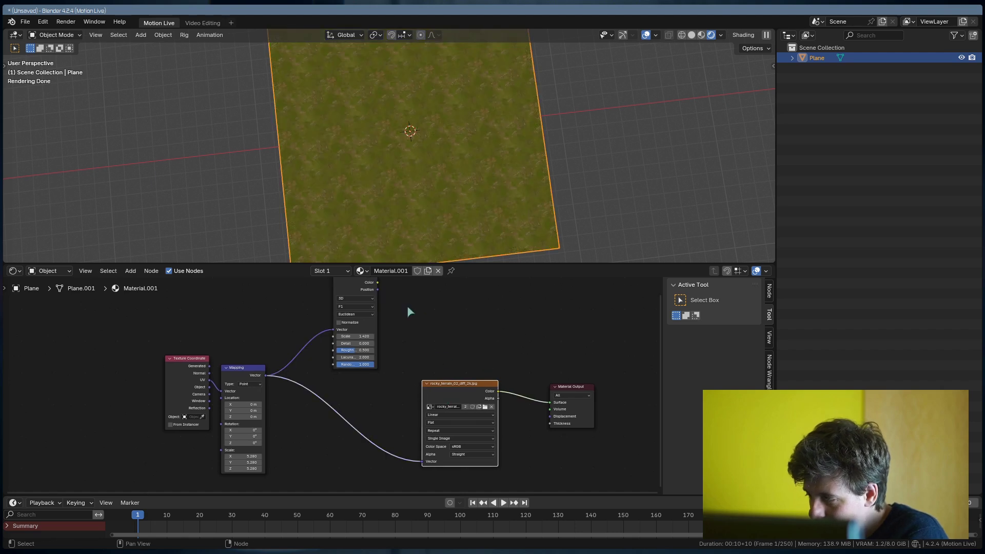
drag(378, 290, 423, 462)
scroll(411, 133, down, 4)
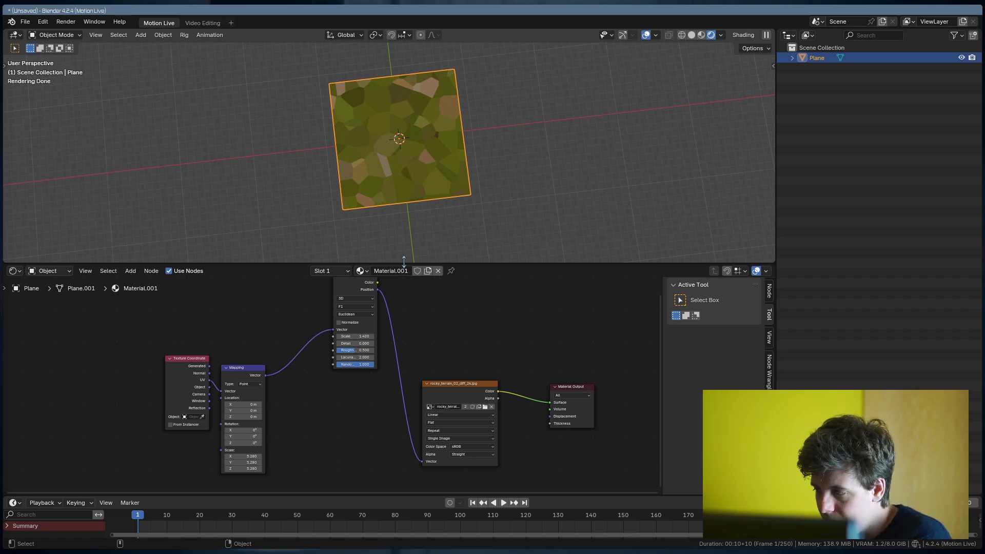
- Reposition the Voronoi Texture and Mapping nodes slightly to tidy the start of the node chain
scroll(398, 321, up, 5)
middle_drag(402, 324, 413, 386)
drag(353, 326, 345, 334)
click(345, 334)
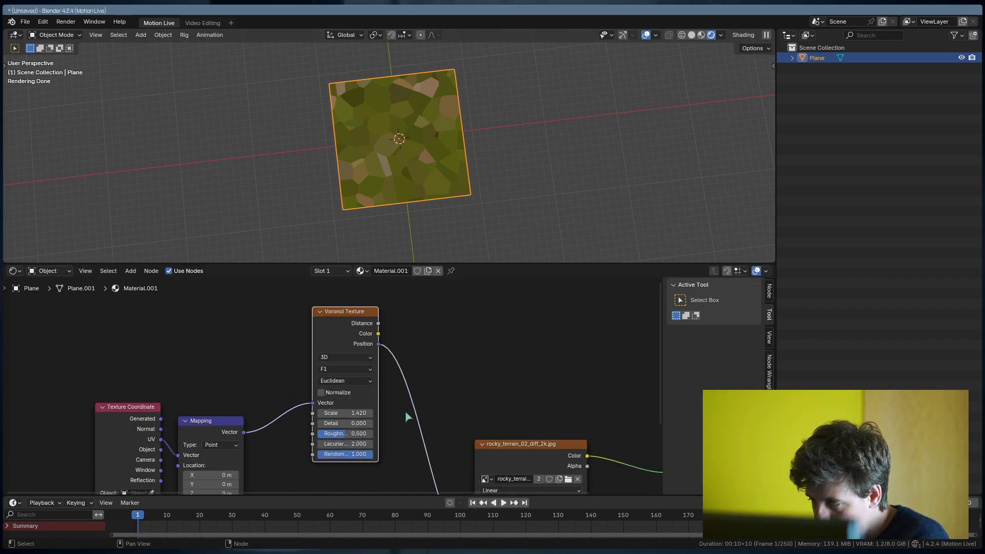
scroll(308, 405, down, 2)
middle_drag(202, 435, 226, 411)
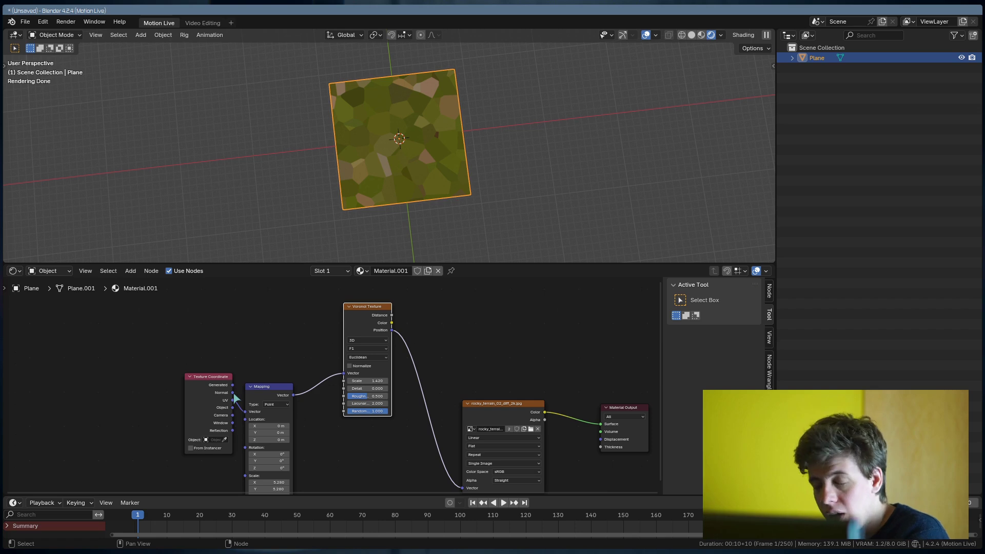
drag(356, 331, 347, 324)
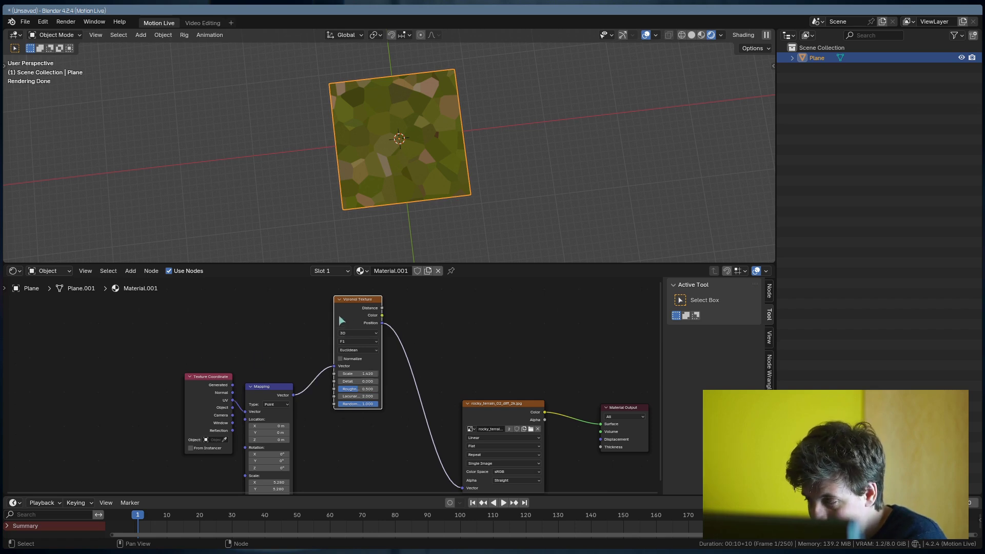
drag(286, 385, 280, 385)
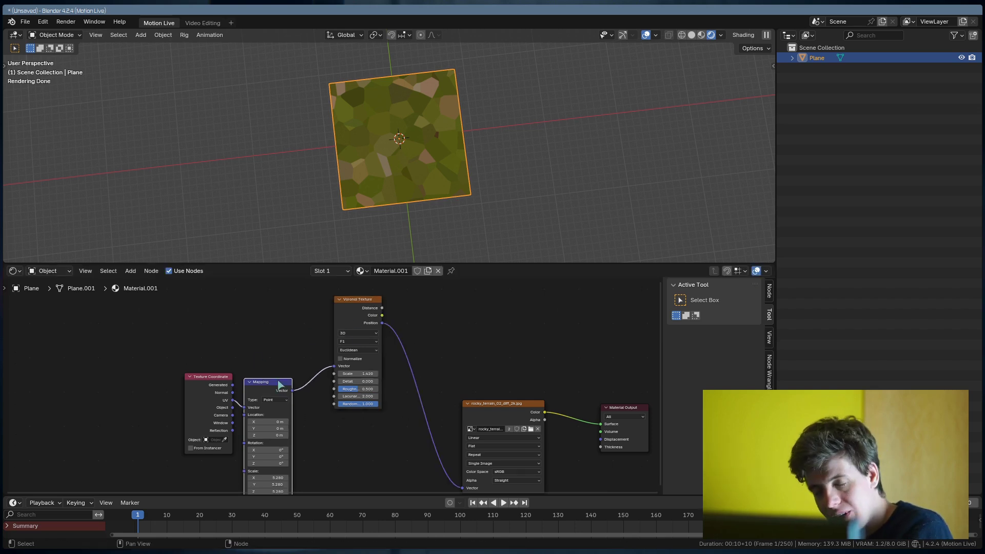
- Move the image texture and Material Output nodes farther along to open space after the Voronoi Texture node
middle_drag(533, 409, 535, 382)
drag(516, 383, 523, 365)
middle_drag(534, 381, 376, 381)
drag(474, 380, 570, 366)
drag(358, 367, 413, 363)
middle_drag(319, 333, 339, 327)
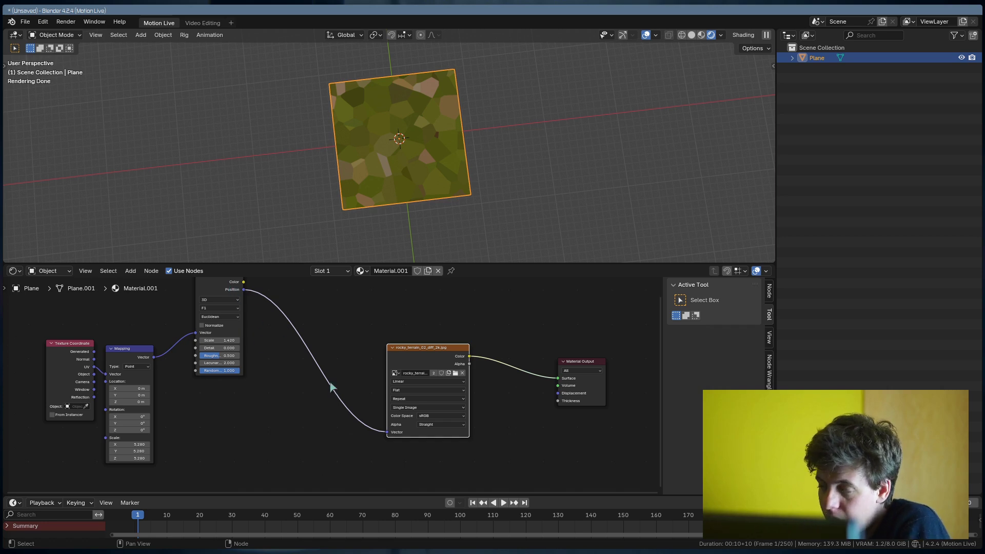
middle_drag(331, 387, 443, 400)
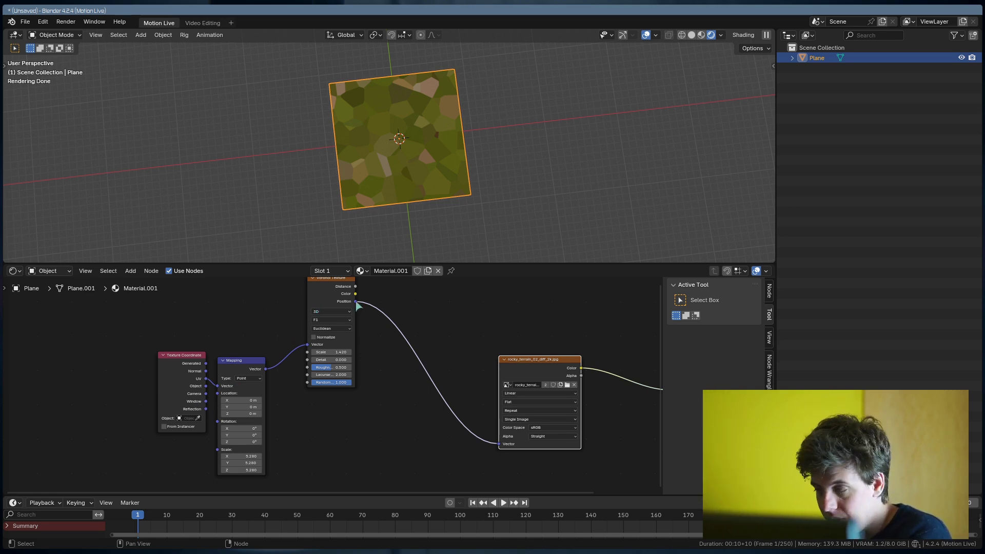
- Insert a Vector Math node on the link between the Voronoi Position output and the image node
scroll(358, 306, up, 2)
key(shift+a)
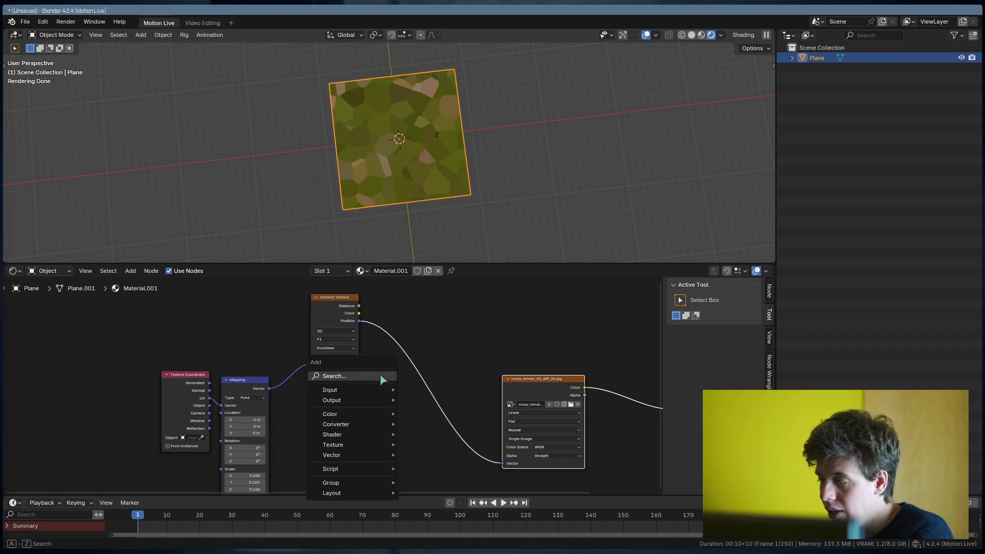
click(380, 376)
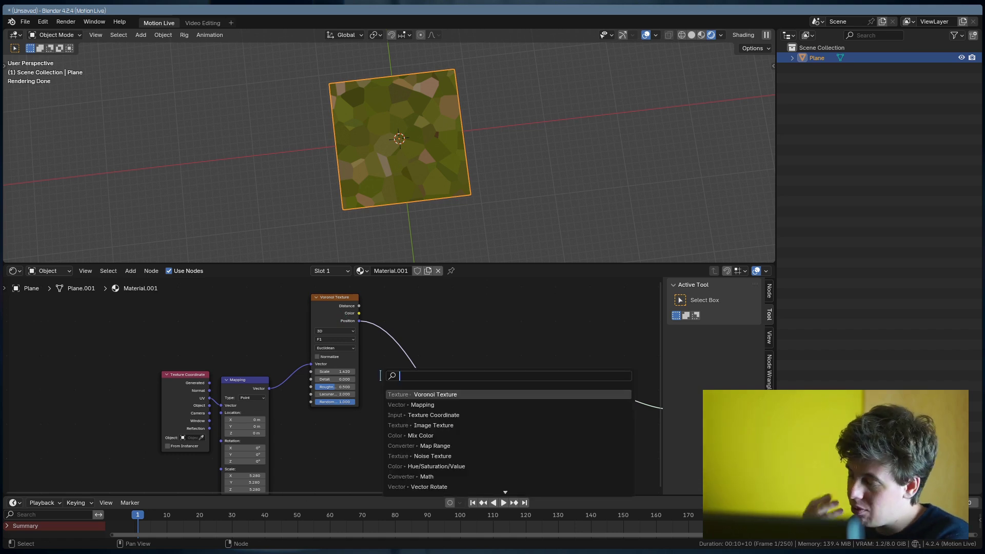
text(ve)
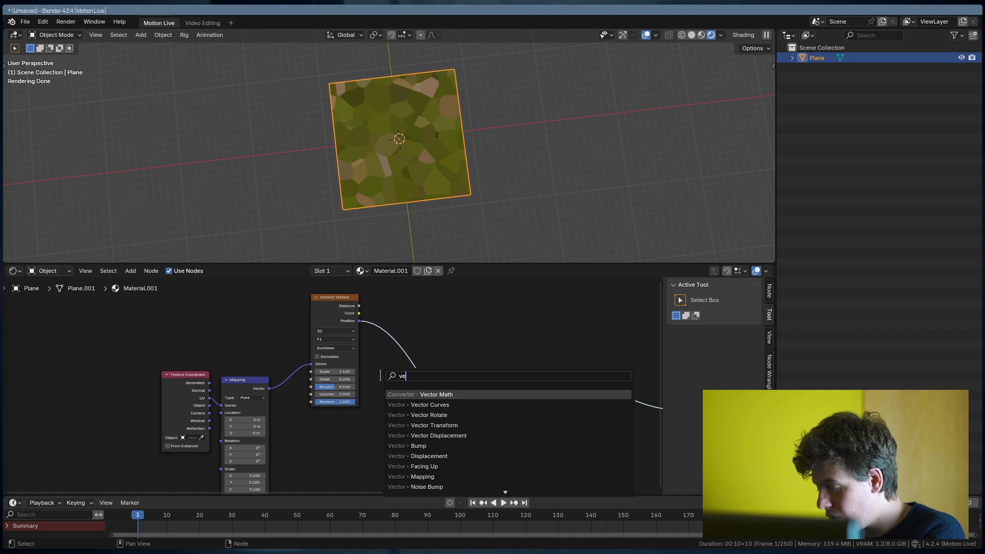
text(ctor m)
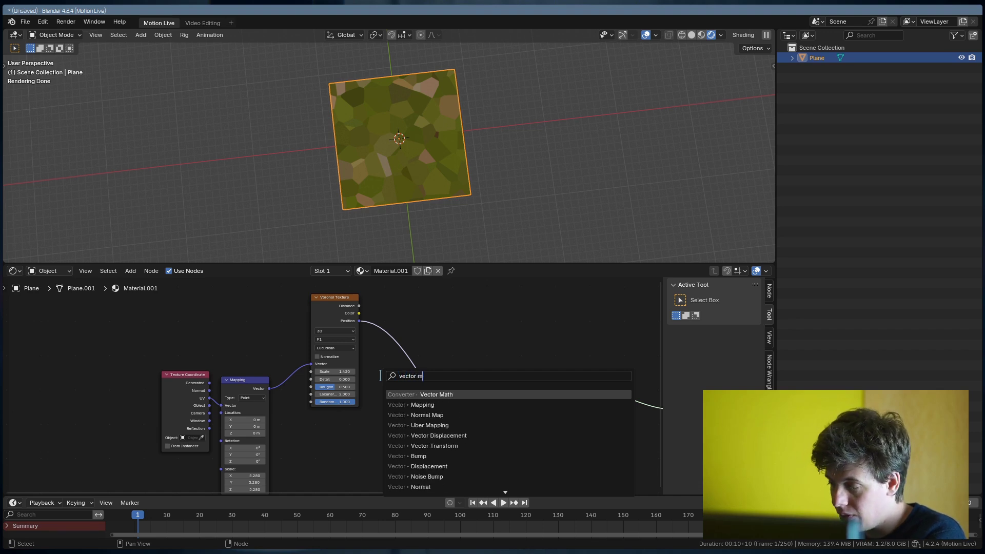
key(Return)
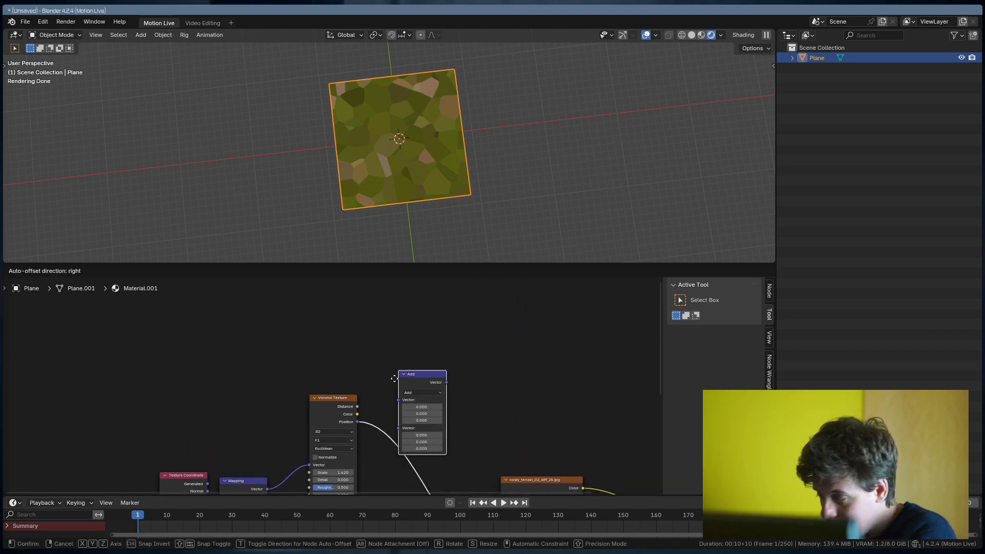
click(420, 441)
- Set the Vector Math node's operation to Subtract
middle_drag(501, 412, 522, 337)
middle_drag(446, 417, 439, 381)
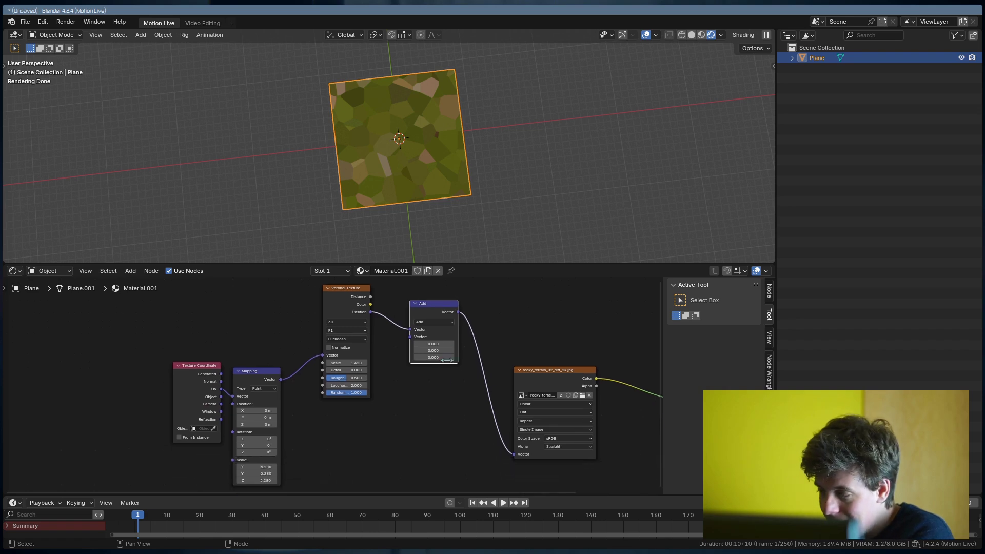
click(449, 323)
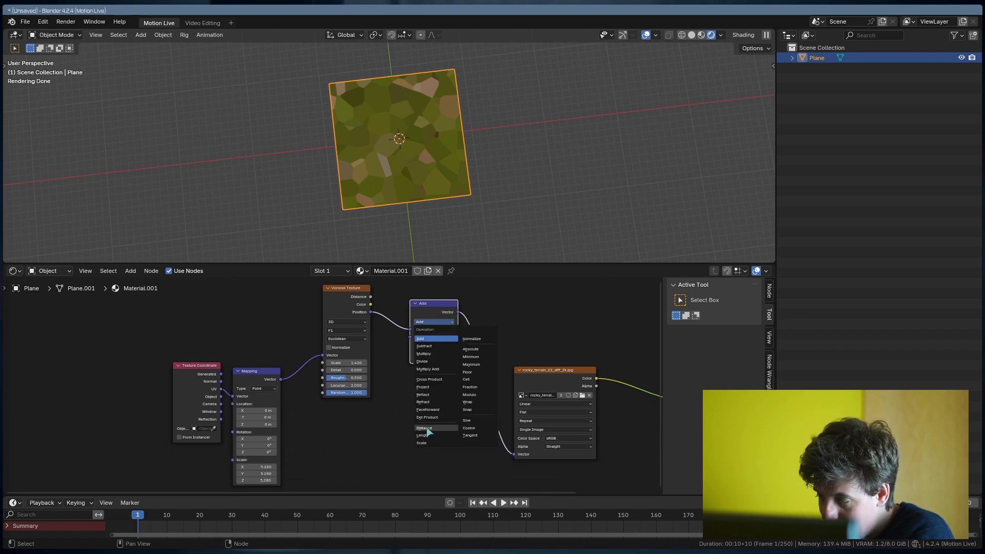
click(417, 347)
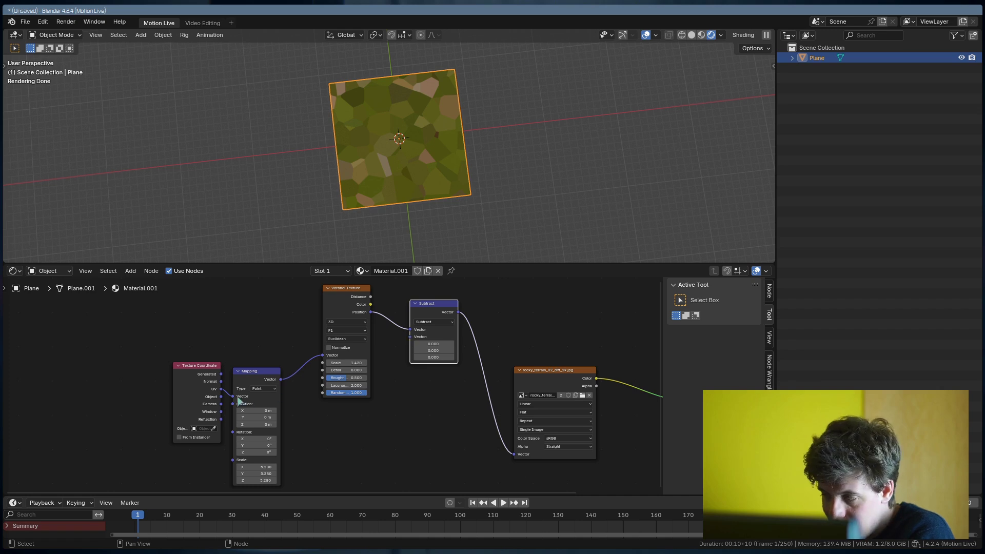
- Connect the Mapping output to the Subtract node's second Vector input, and swap its inputs so Mapping comes first
drag(282, 380, 410, 336)
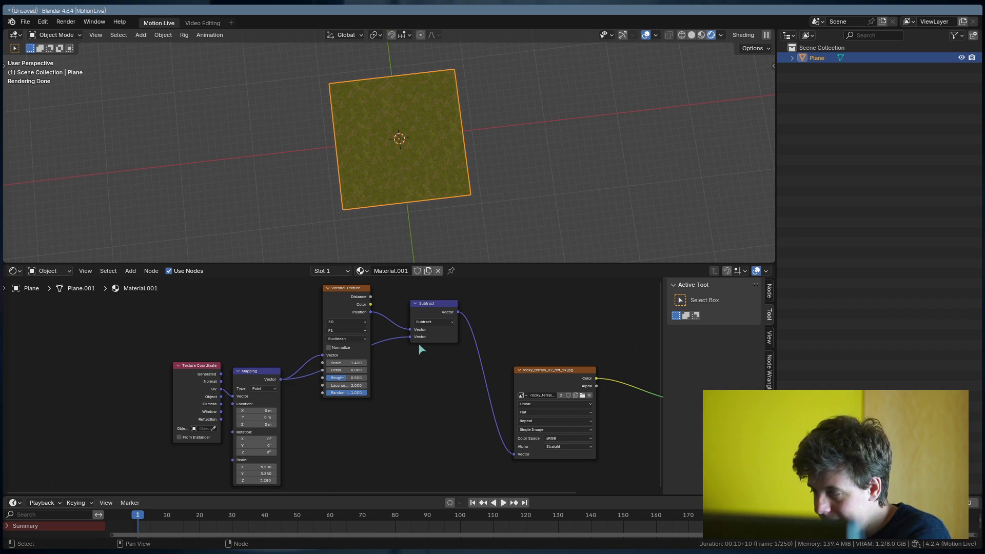
click(433, 338)
key(alt+s)
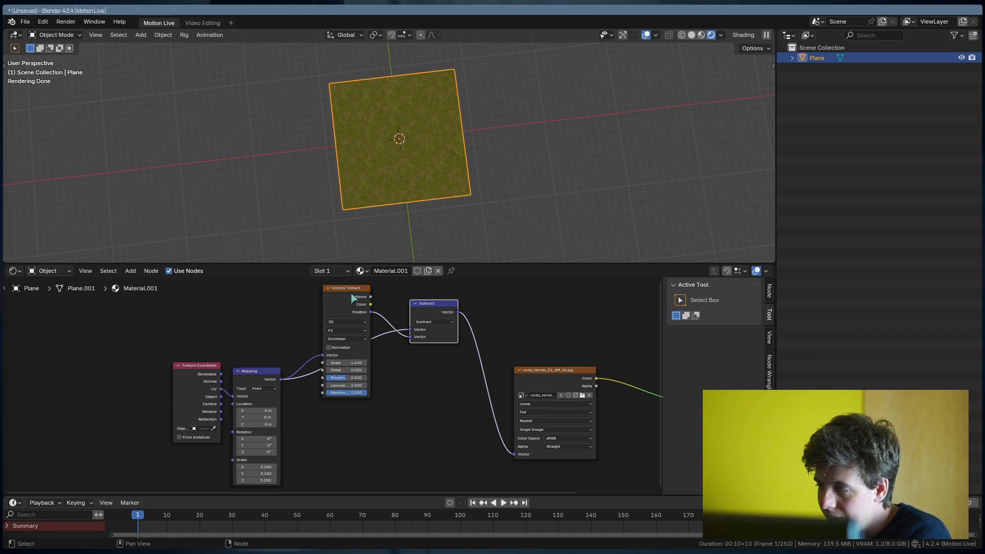
- Lower the Voronoi Texture and Subtract nodes into line with the chain and inspect the rocky texture on the plane up close
drag(351, 294, 350, 340)
middle_drag(410, 365, 389, 352)
ctrl+shift+click(526, 367)
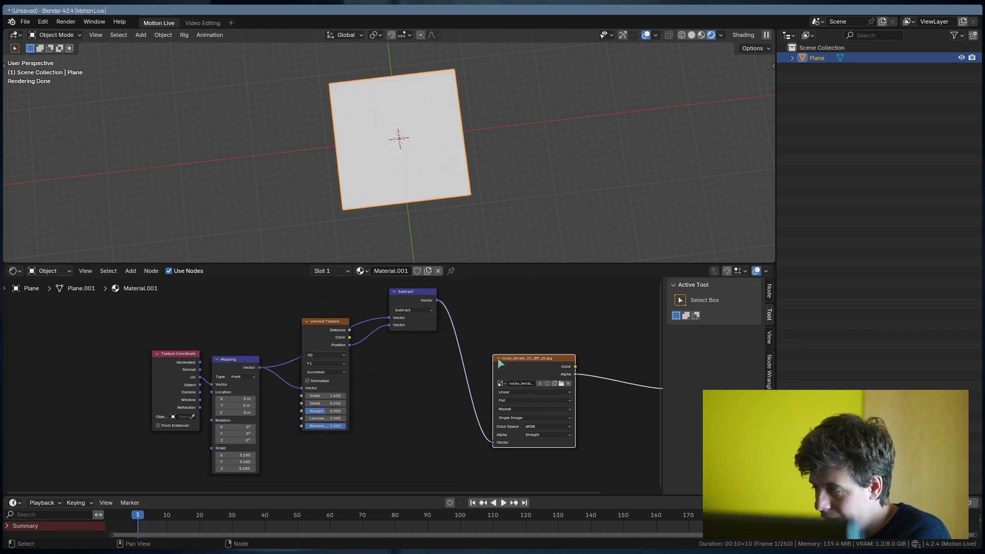
key(ctrl+z)
scroll(438, 170, up, 6)
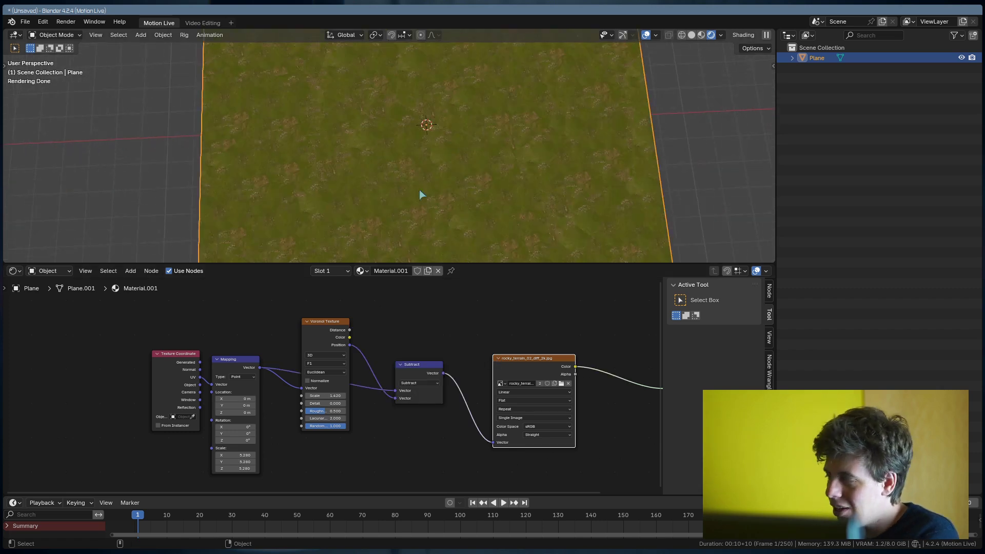
- Preview the Subtract node's vector output on the plane, then switch the preview back to the rocky terrain image node
ctrl+shift+click(412, 392)
scroll(438, 193, down, 2)
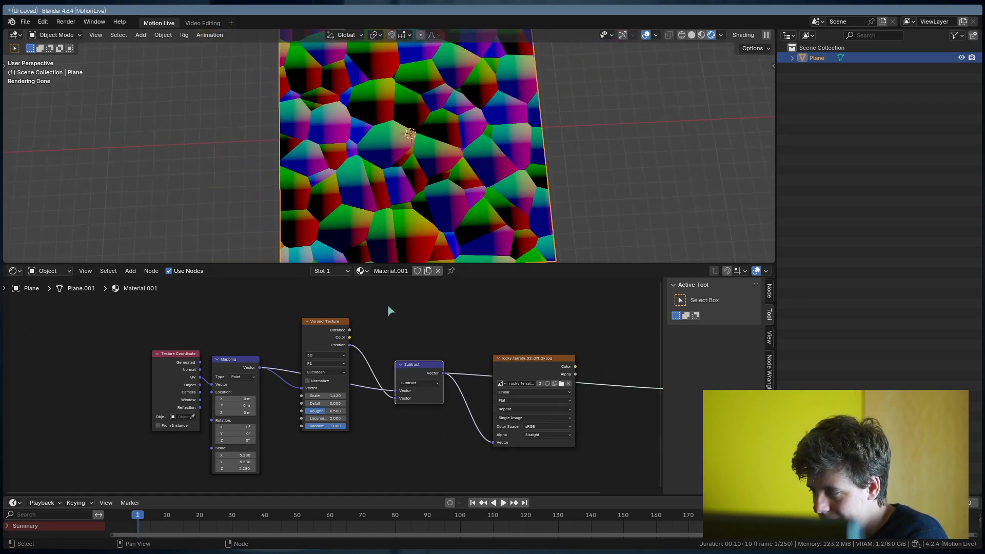
ctrl+shift+click(509, 361)
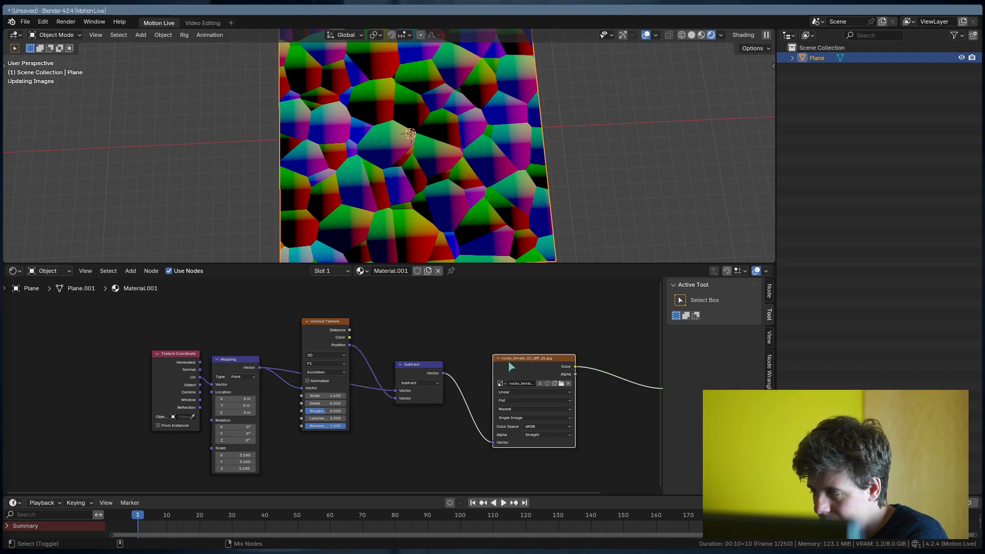
scroll(420, 259, up, 7)
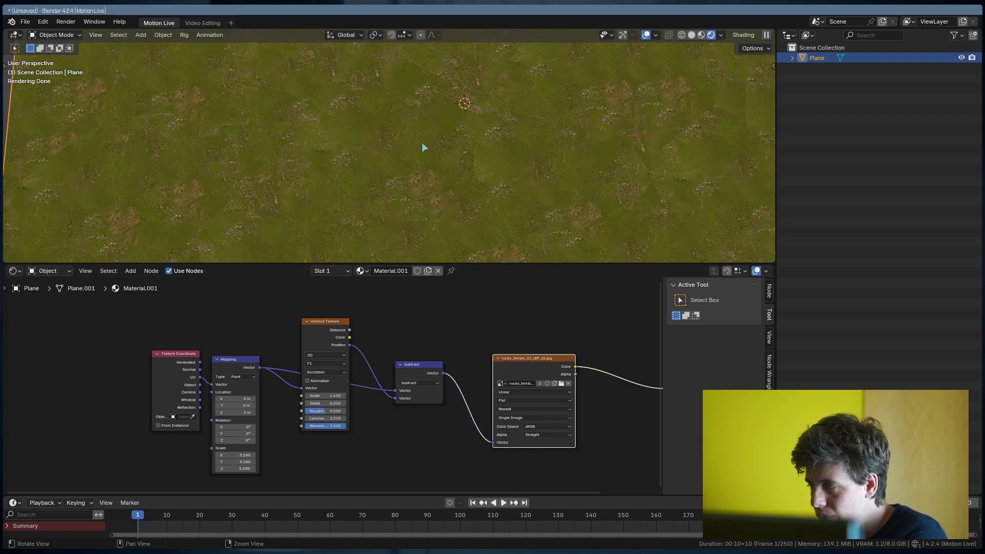
- Examine the rocky texture on the plane from several distances and angles for visible cells and repetition
shift+middle_drag(422, 143, 410, 255)
scroll(453, 187, down, 4)
middle_drag(453, 187, 433, 243)
middle_drag(424, 198, 418, 85)
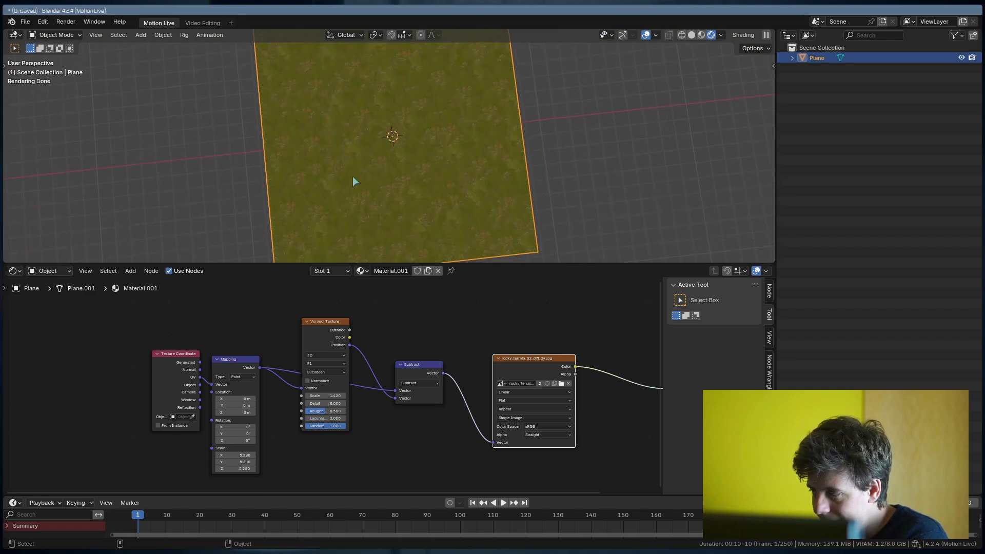
mouse_move(331, 396)
mouse_down()
mouse_move(347, 396)
mouse_move(320, 396)
mouse_up()
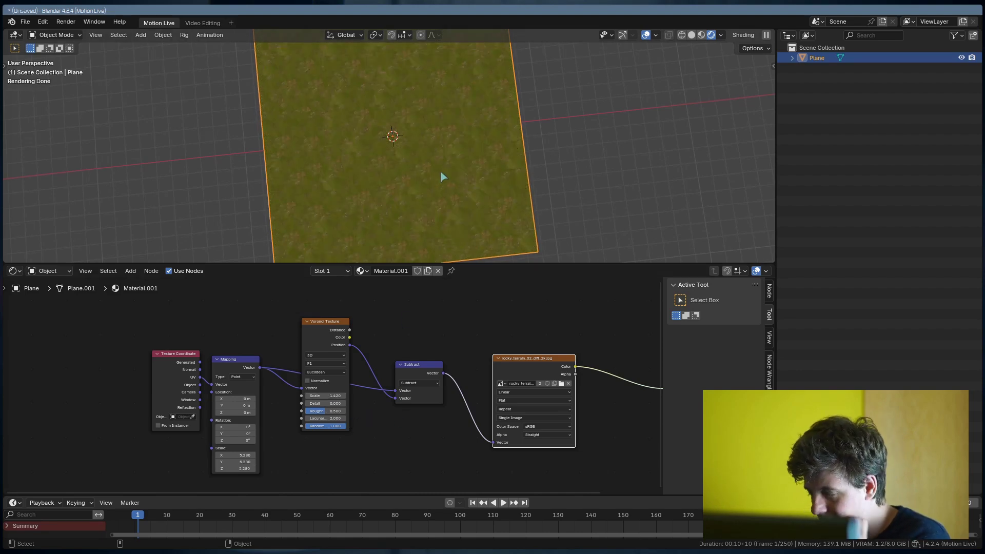
scroll(442, 170, down, 3)
scroll(452, 166, up, 9)
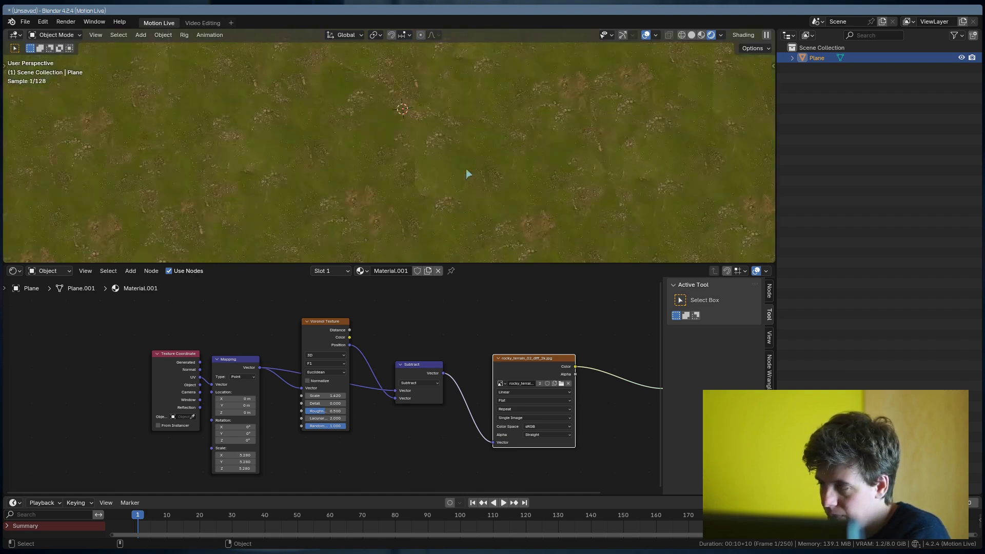
shift+middle_drag(519, 127, 409, 168)
scroll(464, 153, down, 3)
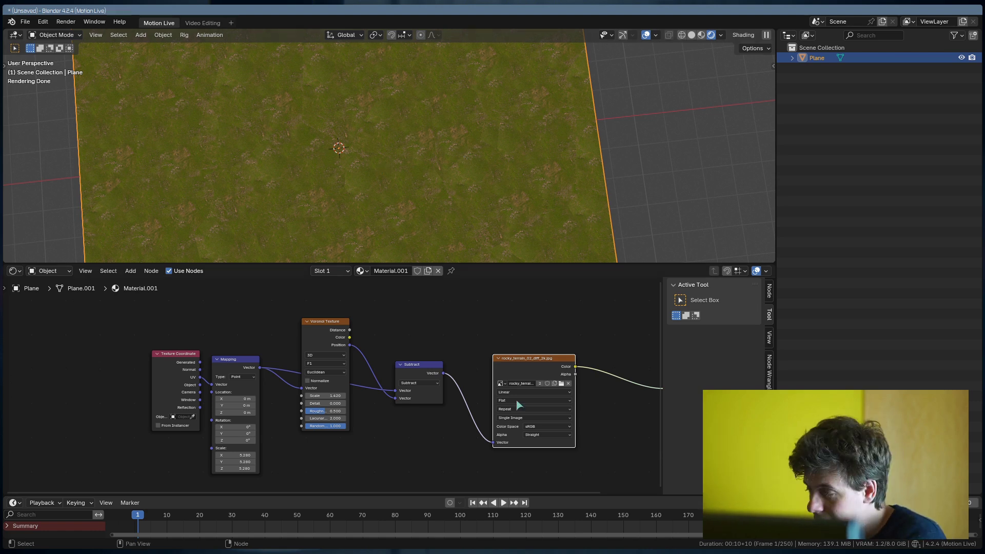
- Move the rocky terrain image node further from the Subtract node to make room between them
middle_drag(535, 362, 401, 342)
drag(555, 302, 362, 389)
key(g)
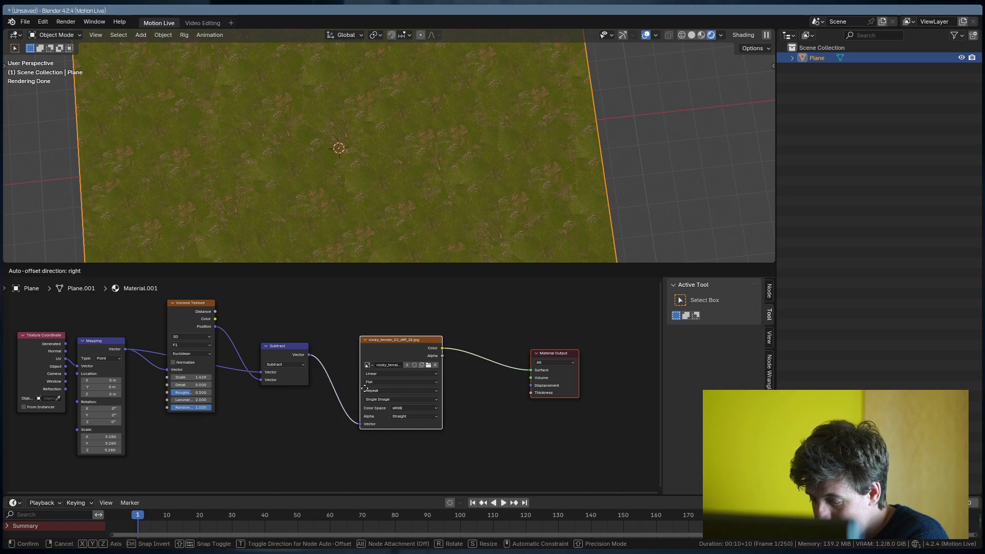
click(545, 382)
- Duplicate the Subtract node and insert the copy on the link between Subtract and the image node
click(300, 345)
key(shift+a)
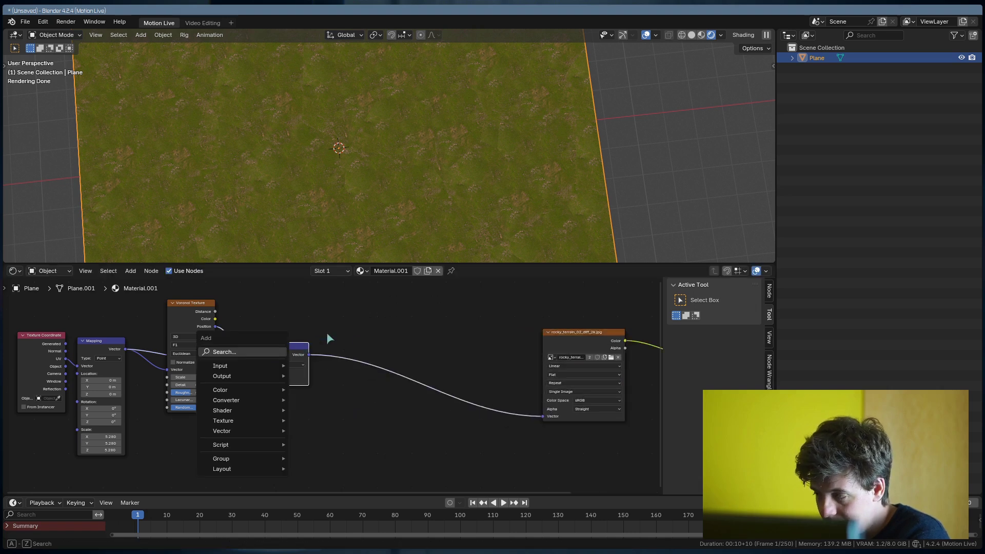
key(Escape)
key(shift+d)
click(365, 330)
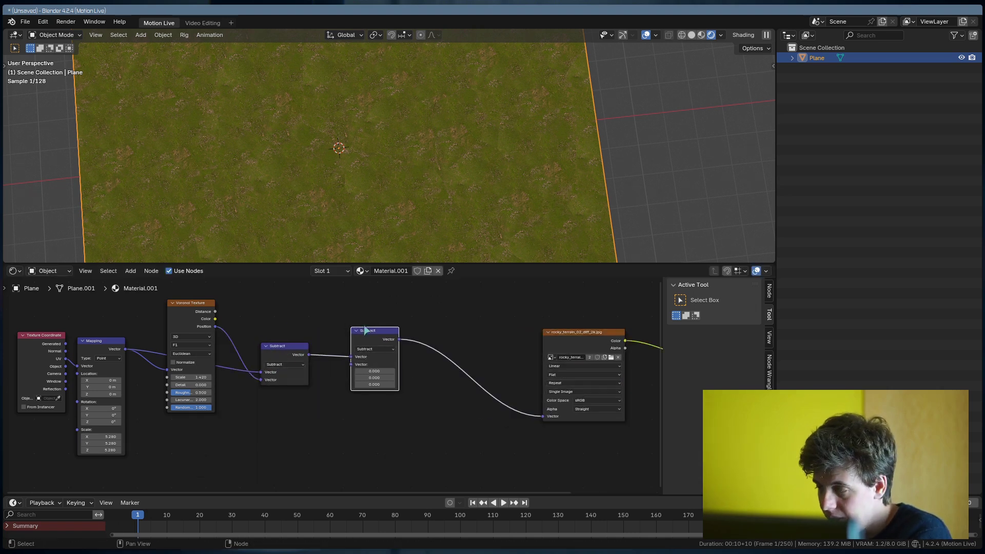
- Change the duplicated Vector Math node's operation to Scale and adjust its factor to just below 1
click(375, 349)
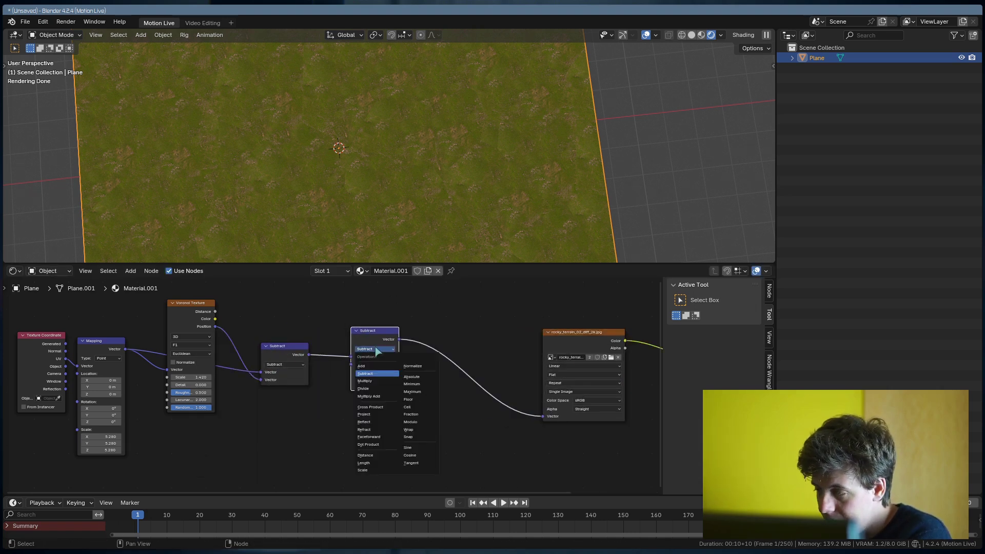
click(370, 470)
shift+drag(377, 364, 583, 364)
drag(462, 365, 460, 364)
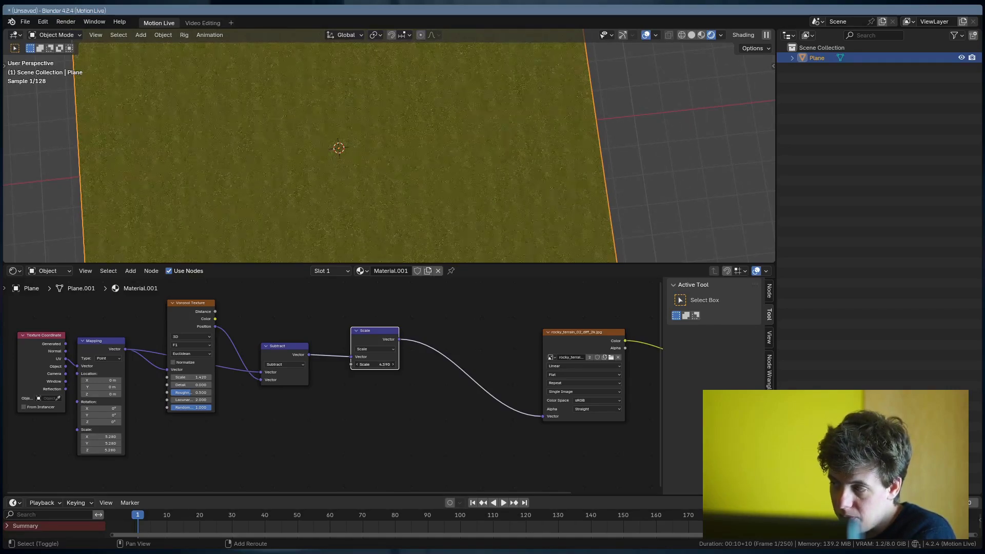
drag(385, 364, 285, 365)
- Move the Texture Coordinate and Mapping nodes below the Voronoi Texture, and lower the Scale node slightly
middle_drag(352, 407, 468, 395)
drag(280, 321, 164, 408)
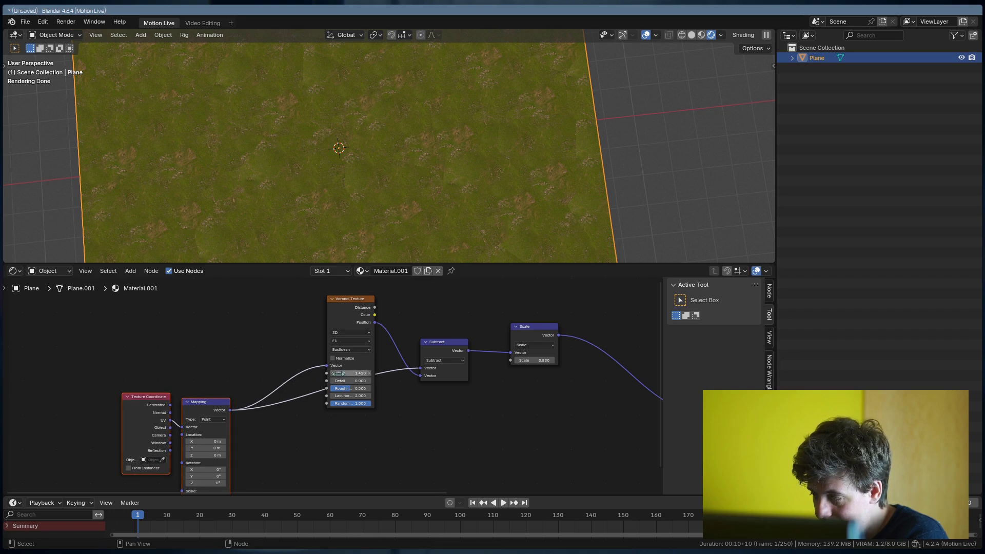
click(536, 336)
drag(536, 336, 530, 375)
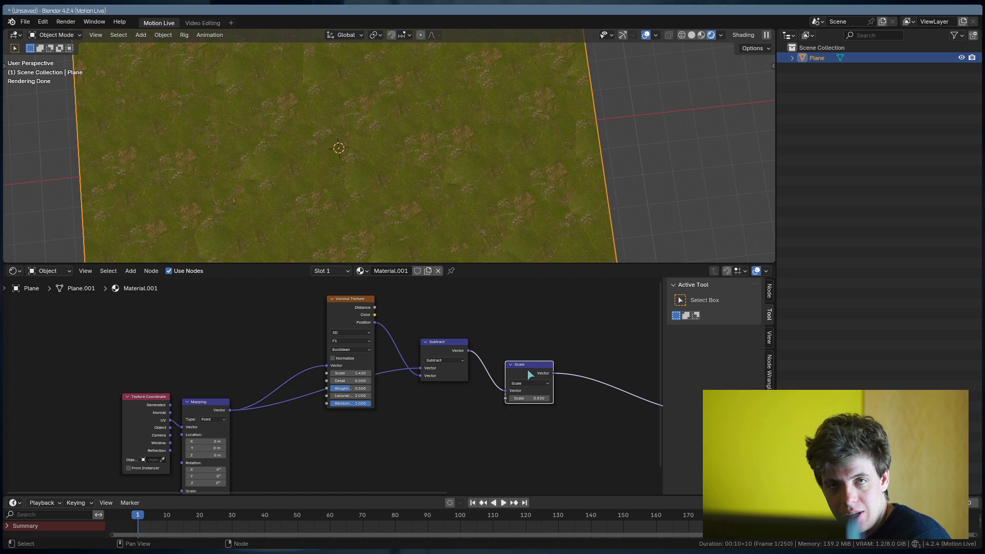
- Set the Mapping node's X, Y and Z scale to 1
middle_drag(414, 442, 414, 416)
scroll(338, 423, down, 1)
click(255, 447)
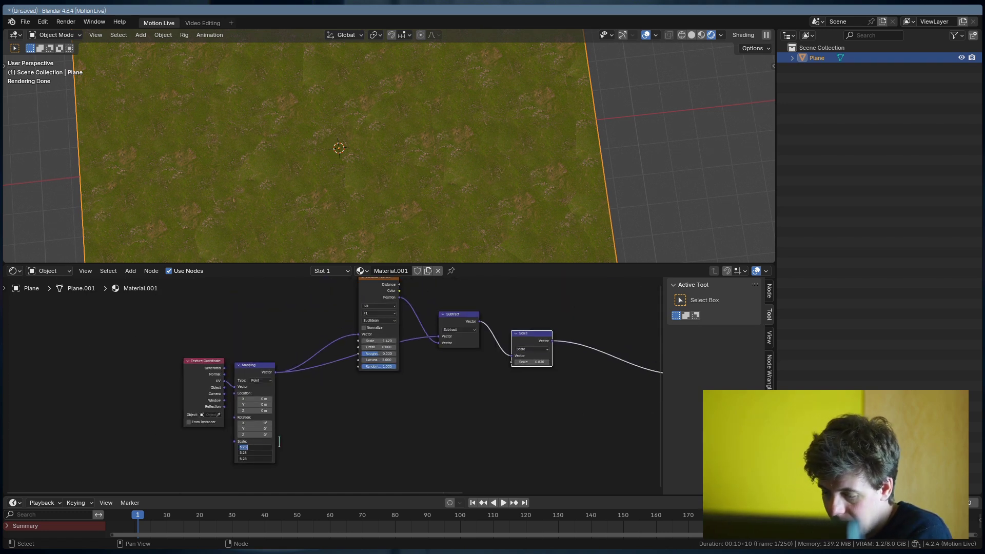
text(1)
key(Tab)
text(1)
key(Tab)
text(1)
key(Return)
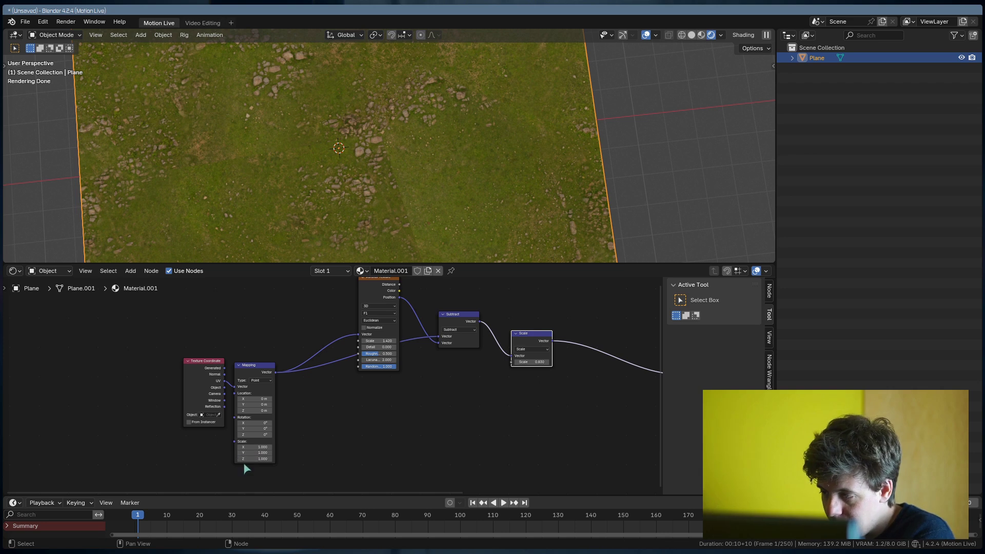
- Add a Value node set to 1 and connect it to the Scale inputs of the Voronoi Texture and Scale nodes
key(shift+a)
click(254, 310)
text(value)
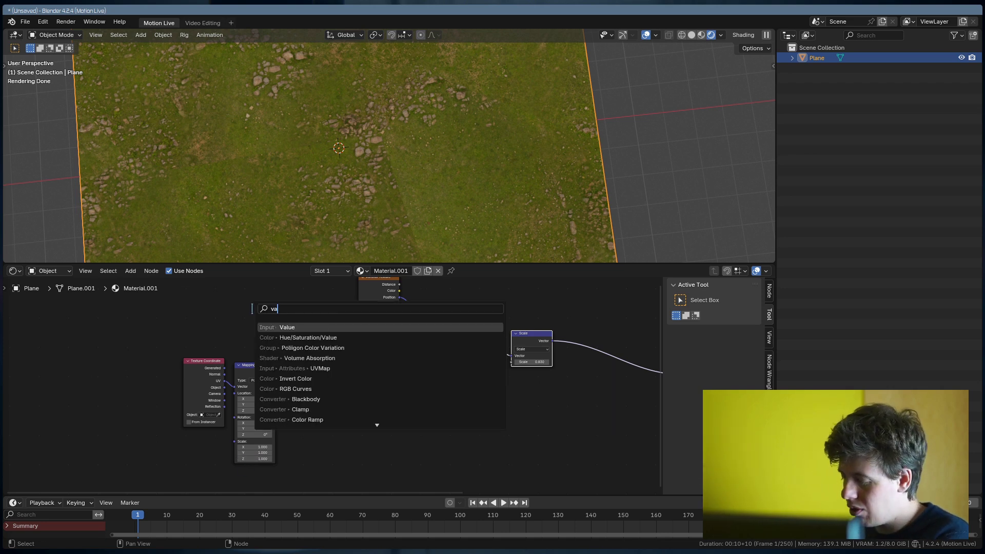
key(Return)
click(253, 308)
double_click(272, 326)
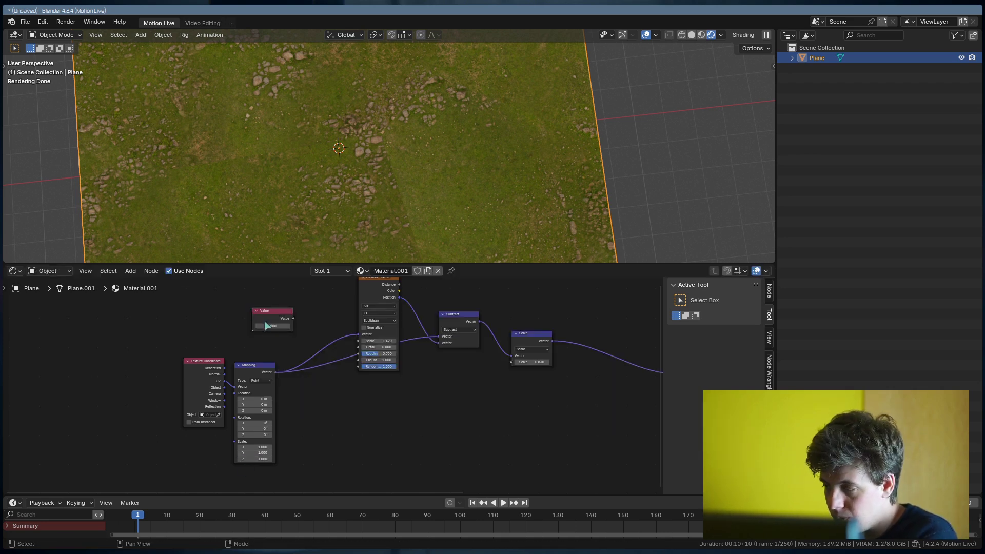
text(1)
key(Return)
drag(293, 319, 358, 340)
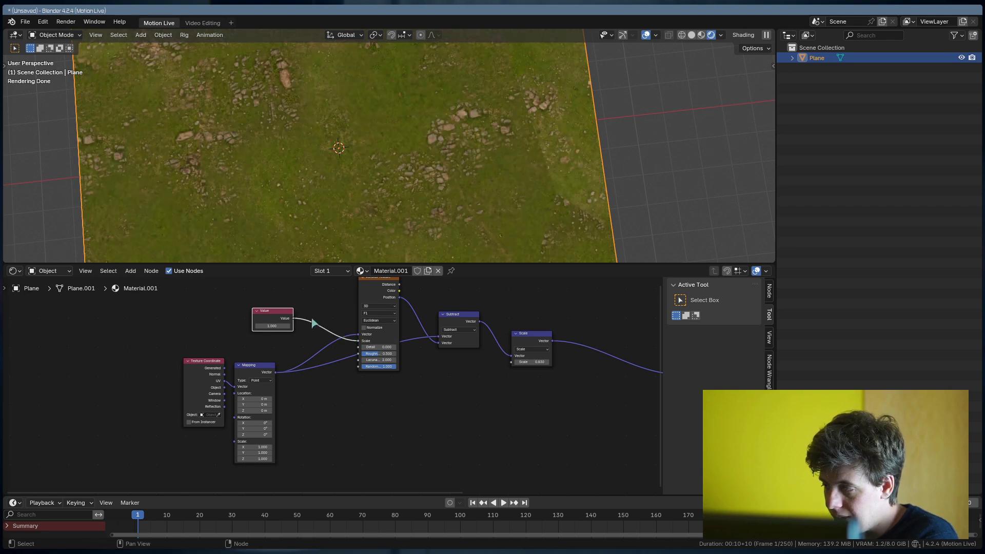
drag(293, 318, 511, 362)
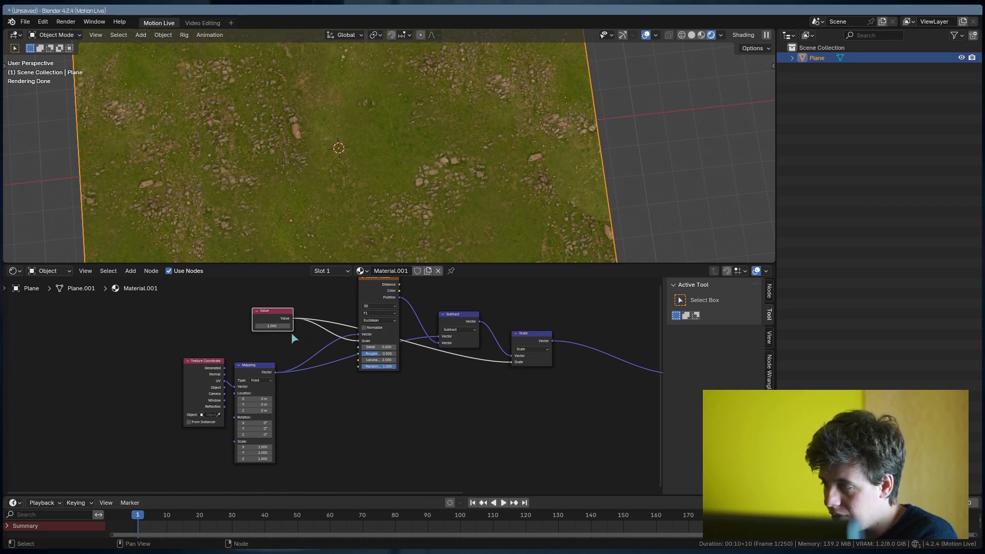
- Raise the shared Value node's number for denser tiling and check the pattern on the plane near and far
shift+drag(276, 326, 406, 326)
scroll(346, 180, down, 4)
shift+drag(287, 327, 269, 326)
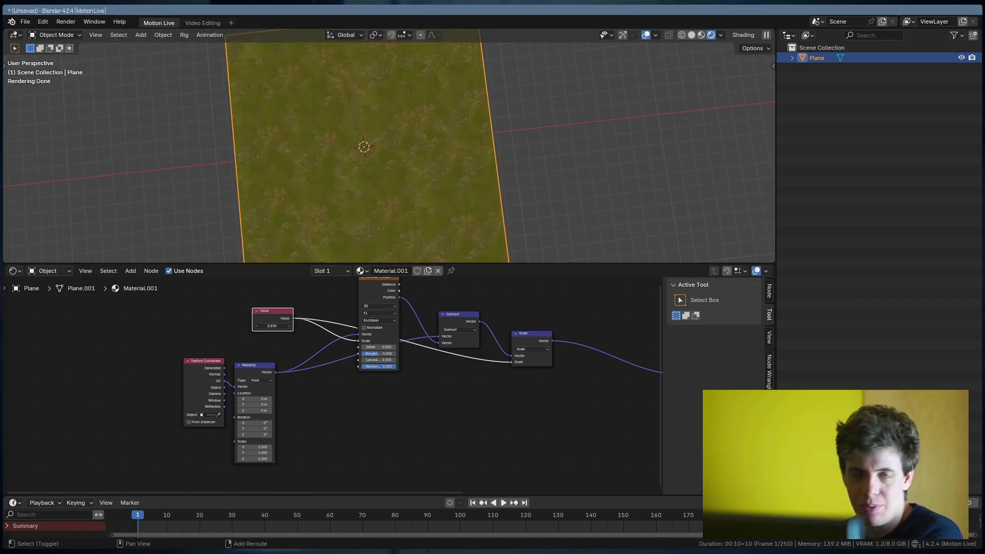
mouse_move(272, 326)
mouse_down()
mouse_move(326, 325)
mouse_move(284, 326)
mouse_up()
scroll(339, 209, up, 4)
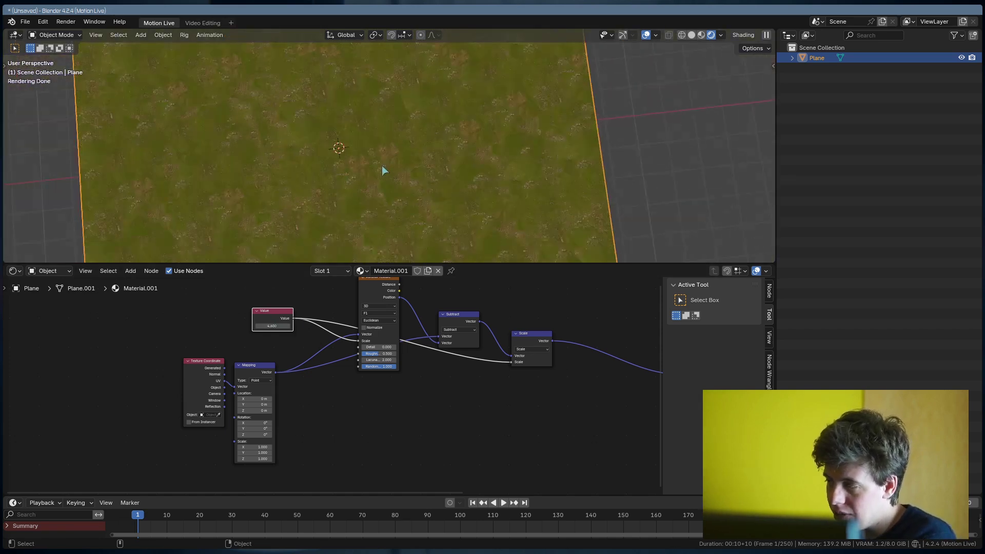
scroll(384, 171, down, 5)
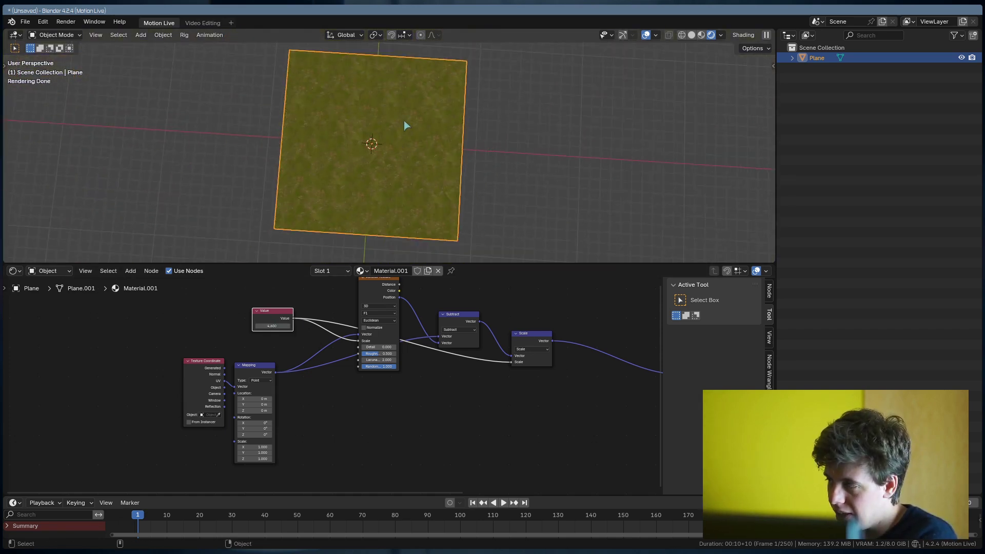
scroll(358, 105, up, 7)
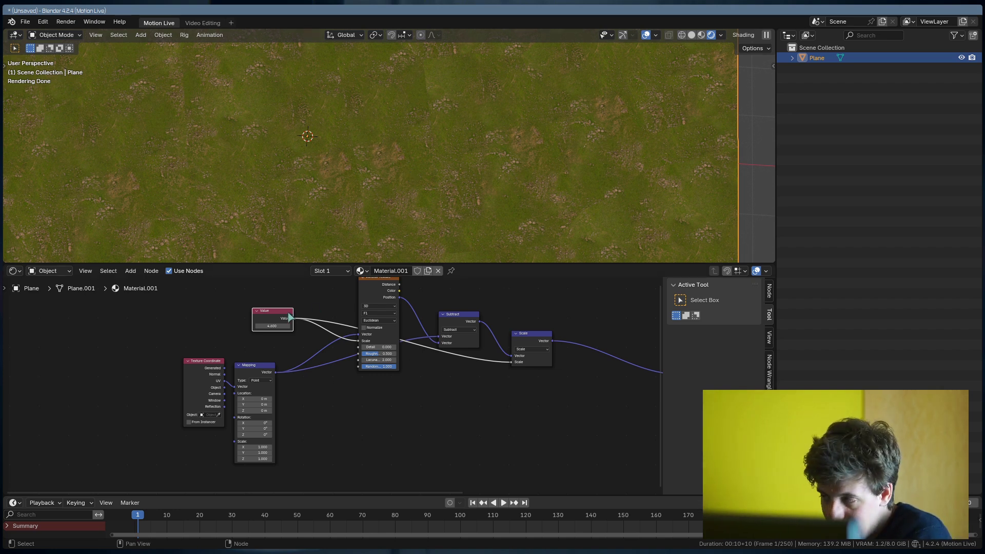
- Shift the Value node slightly away from the Voronoi Texture, and move the image node further from the Scale node
drag(276, 313, 266, 312)
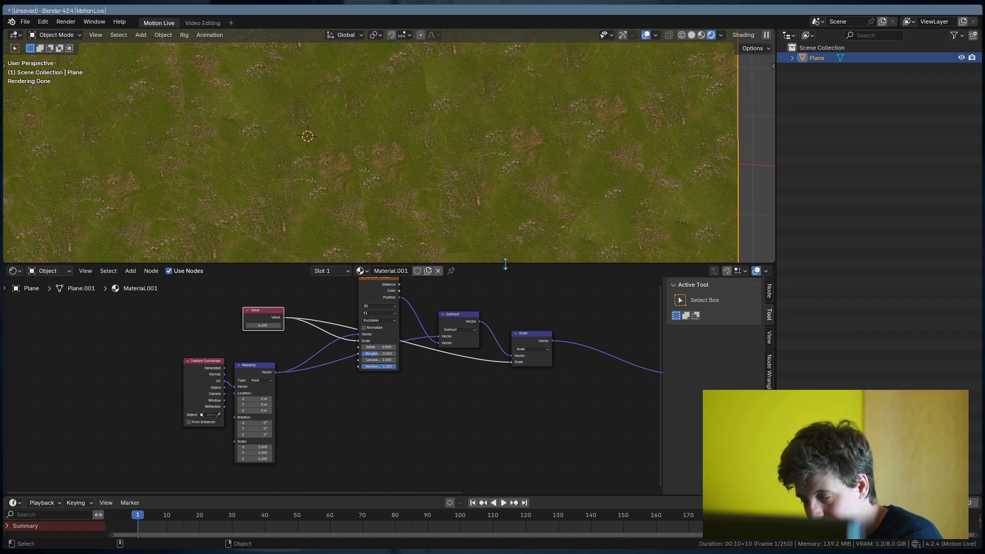
middle_drag(603, 280, 302, 292)
drag(416, 320, 472, 320)
middle_drag(304, 334, 356, 330)
key(shift+a)
click(356, 327)
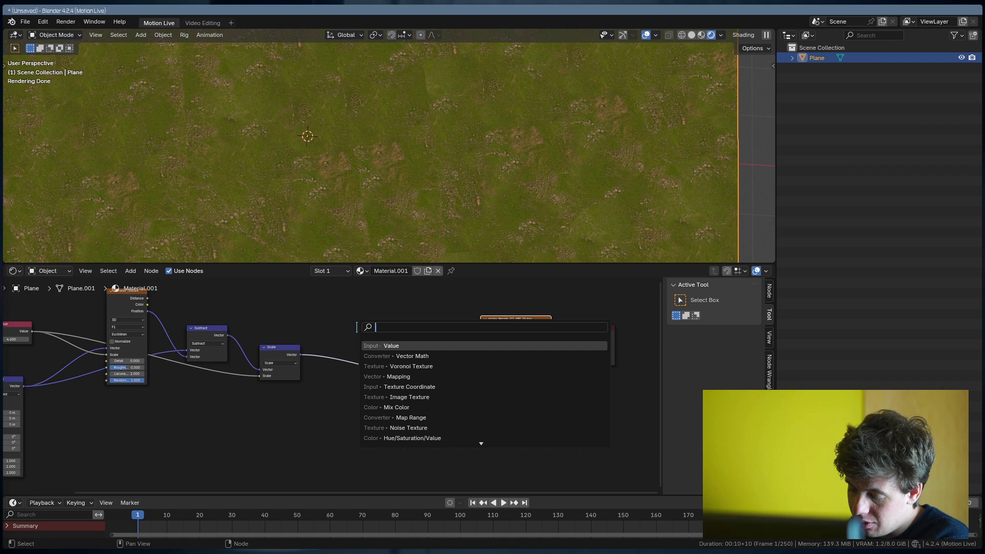
text(voc)
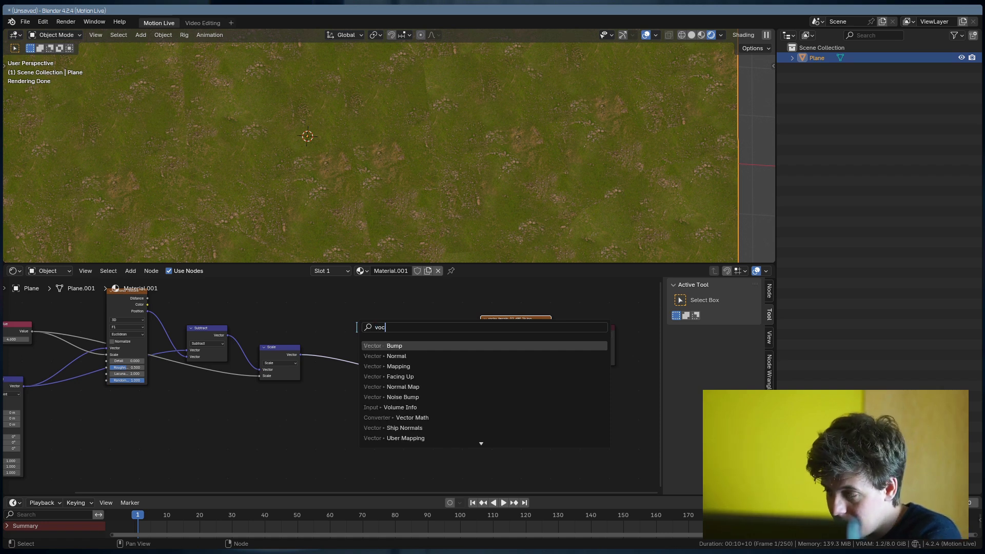
key(BackSpace)
key(BackSpace)
text(e t)
key(Return)
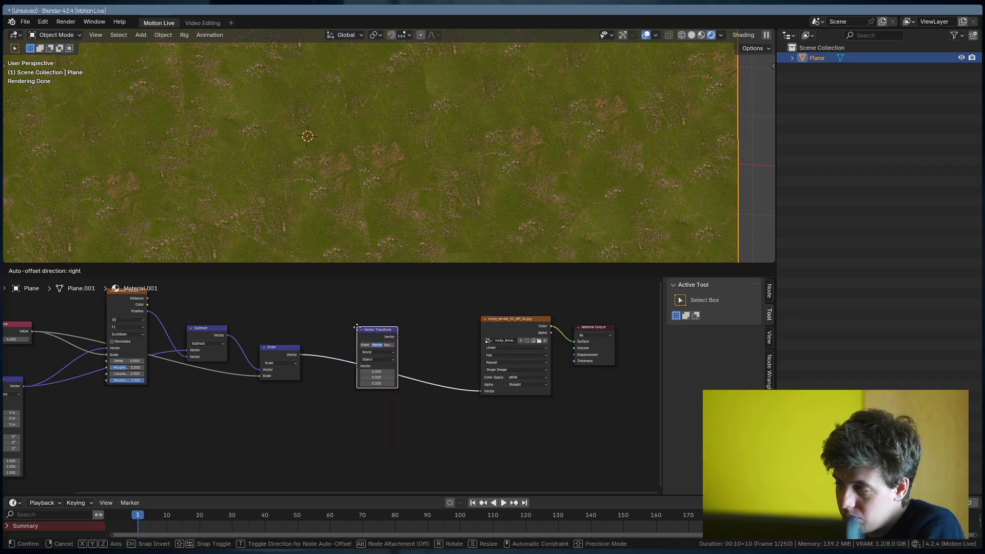
right_click(326, 355)
- Move the Scale node toward the image node and insert a Vector Rotate node between Subtract and Scale
drag(280, 360, 365, 365)
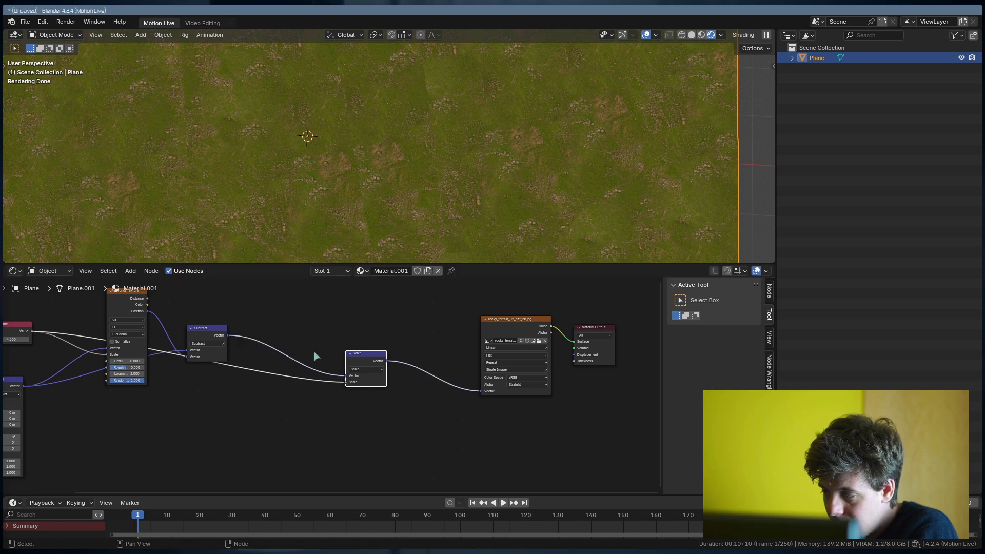
key(shift+a)
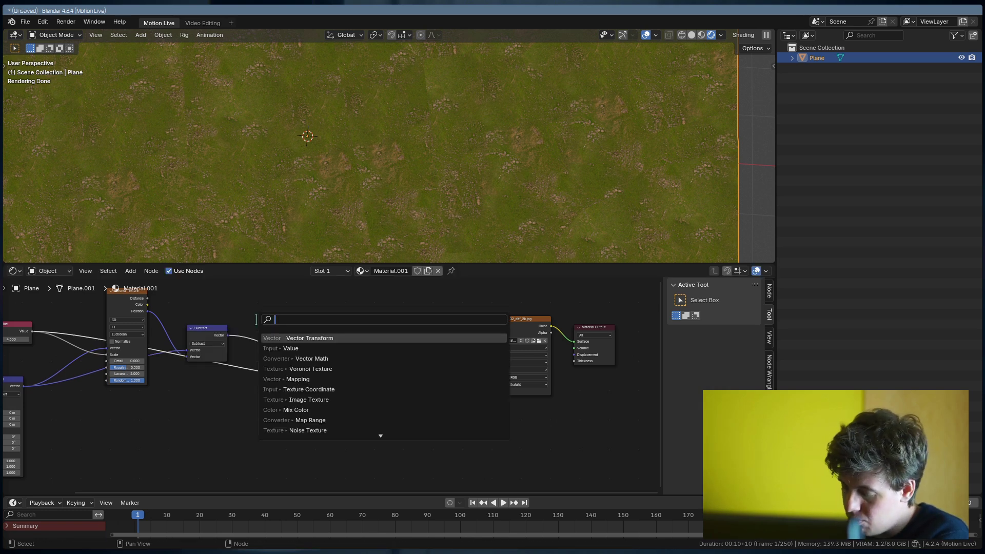
text(vector ro)
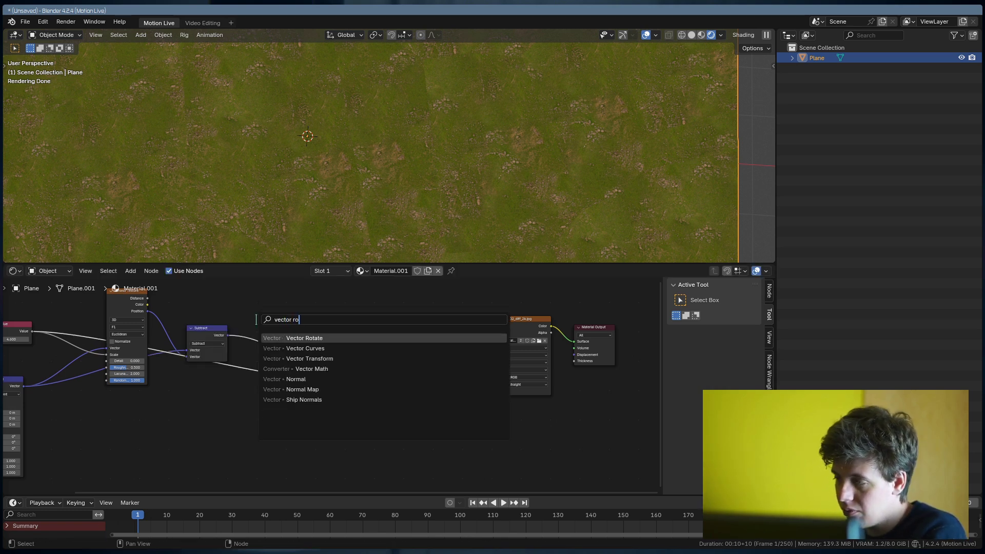
key(Return)
click(258, 318)
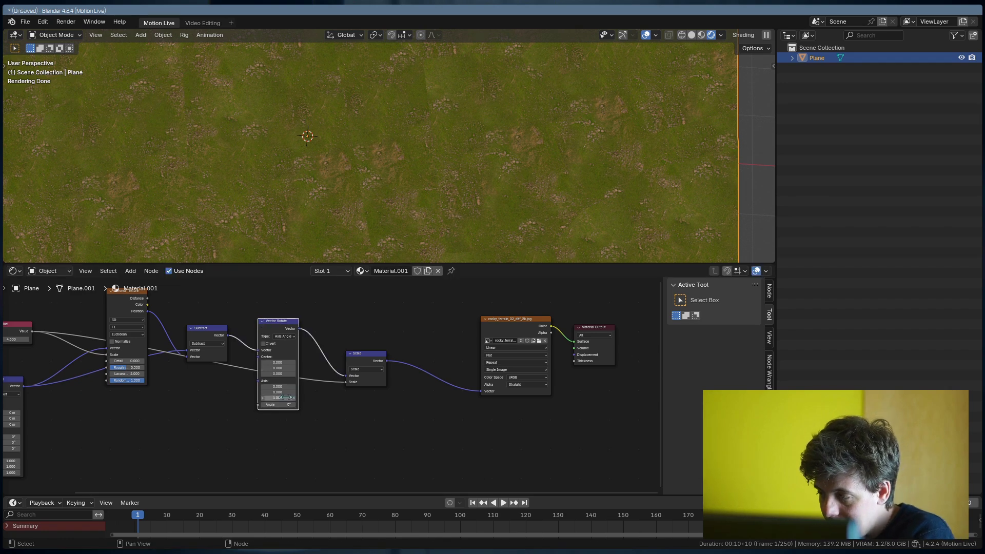
- Adjust the Vector Rotate angle to about 74° while watching the texture on the plane
drag(282, 404, 333, 405)
alt+right_drag(358, 144, 359, 175)
alt+middle_drag(358, 169, 428, 176)
drag(285, 404, 307, 404)
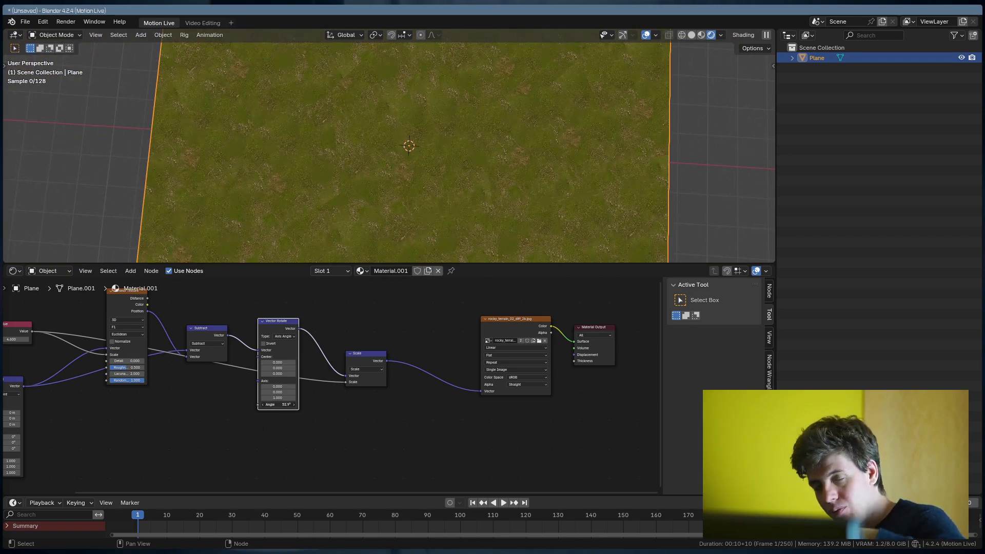
drag(287, 405, 300, 405)
- Preview the Voronoi Texture's Color output on the plane
middle_drag(230, 408, 323, 412)
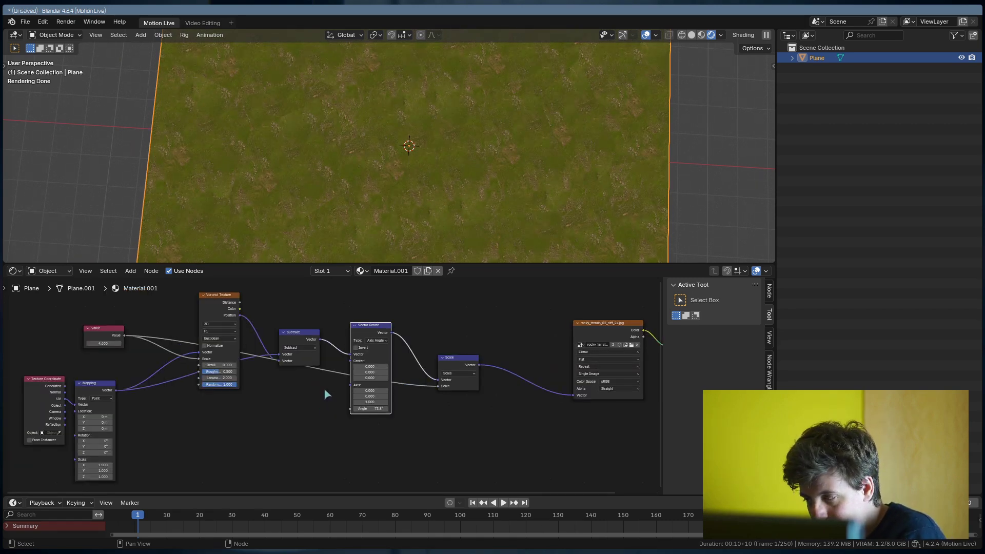
ctrl+shift+click(234, 309)
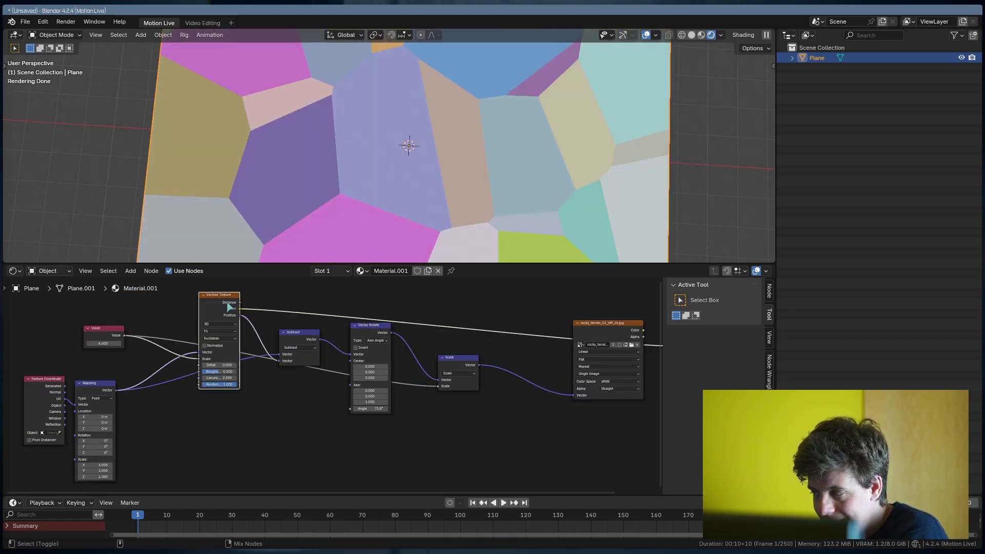
- Connect the Voronoi Texture's Color output to the Vector Rotate angle and shift the Subtract node slightly
middle_drag(290, 319, 335, 367)
scroll(340, 340, up, 12)
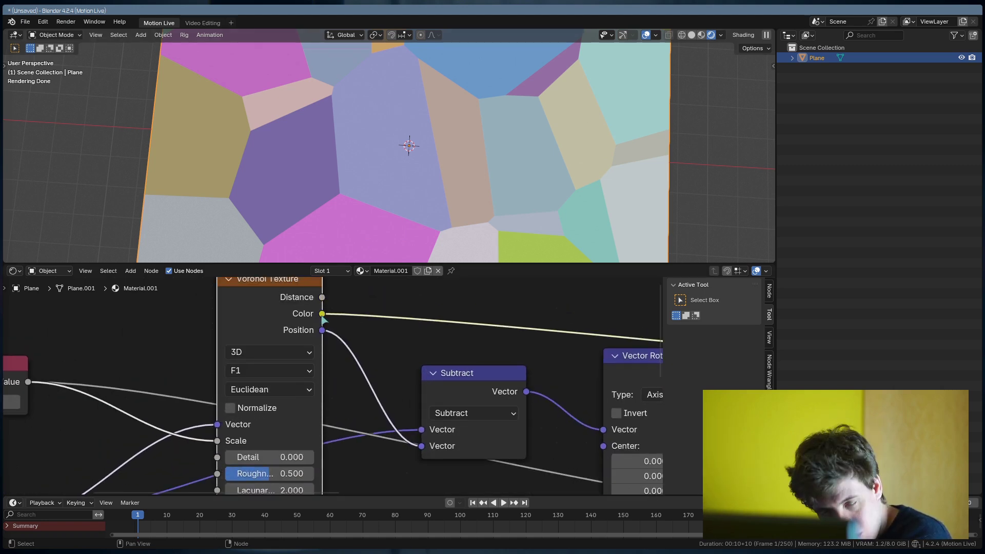
scroll(369, 187, down, 6)
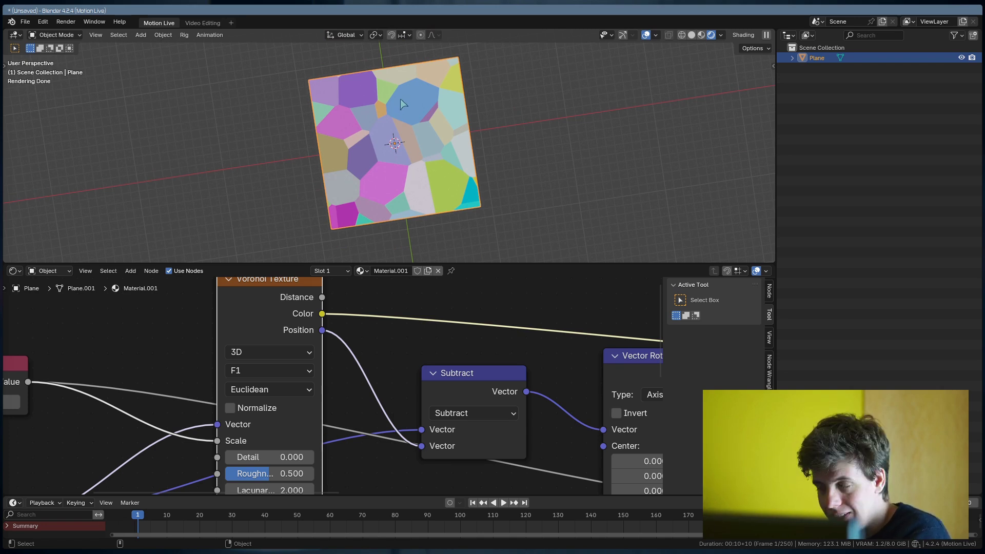
middle_drag(458, 394, 387, 379)
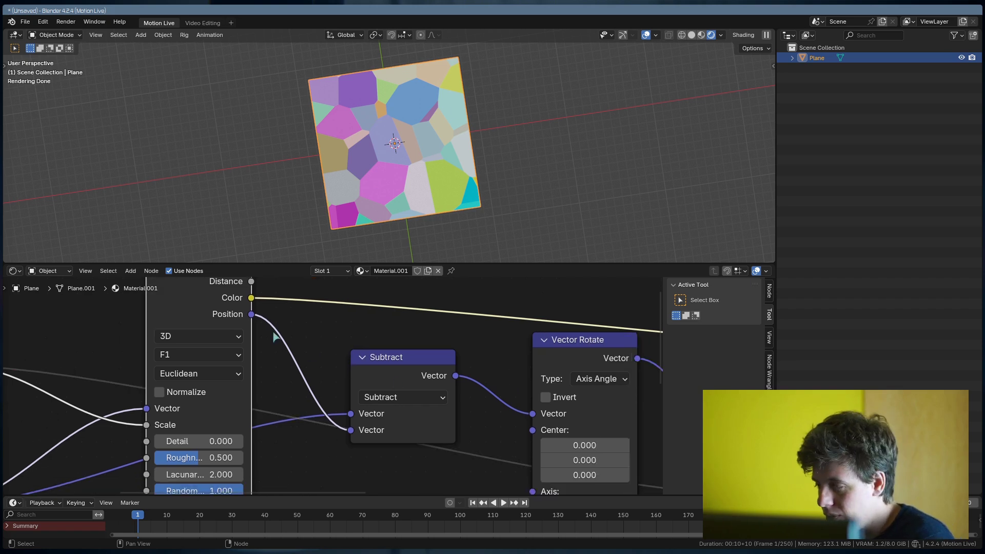
scroll(437, 363, down, 2)
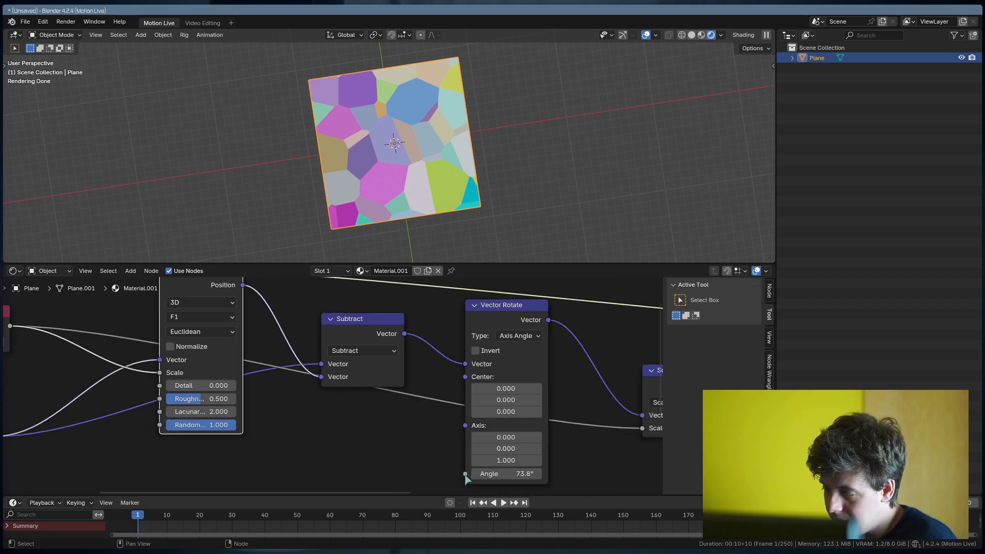
middle_drag(272, 323, 277, 363)
scroll(278, 363, down, 2)
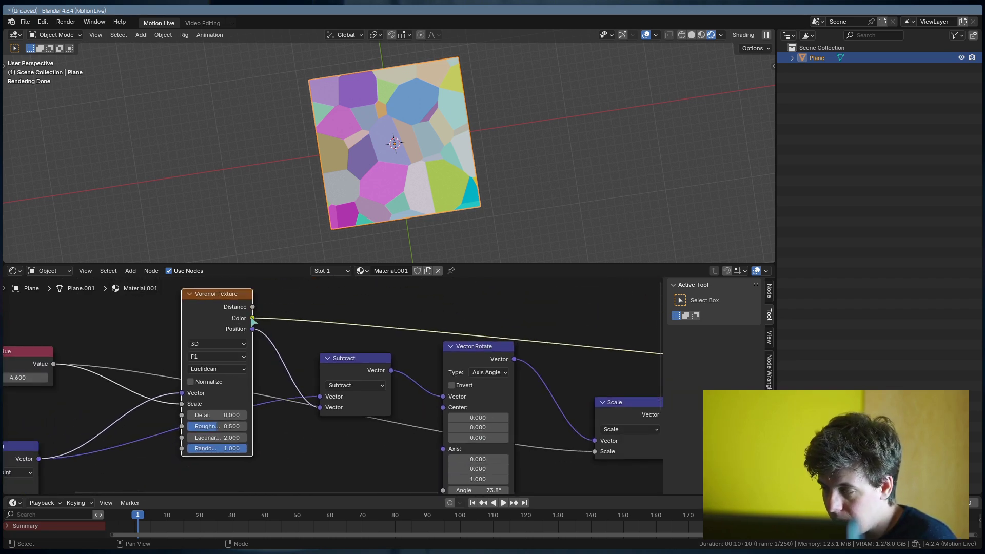
drag(253, 318, 442, 450)
middle_drag(372, 355, 382, 415)
drag(357, 378, 341, 390)
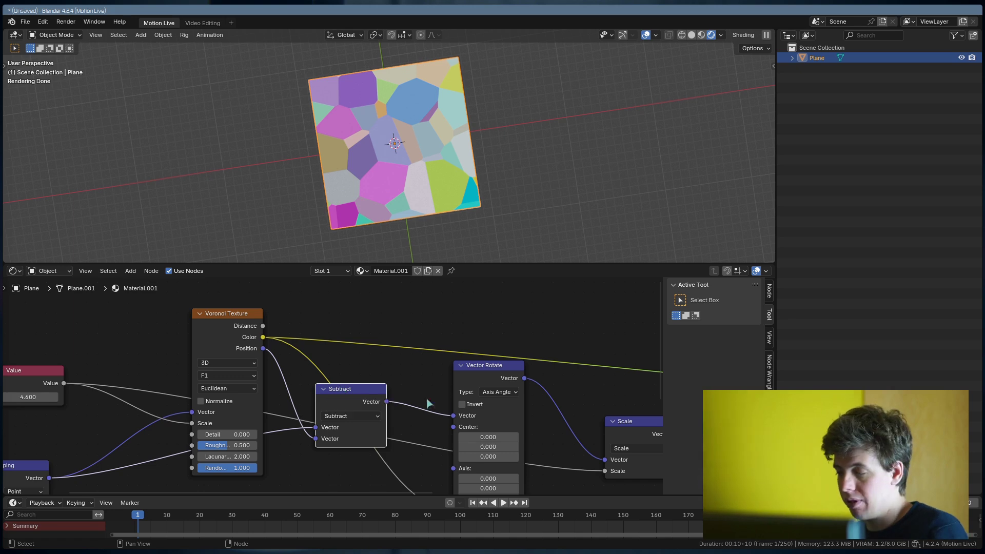
- Preview the Vector Rotate and Scale outputs in turn, and return the rocky terrain image to the Material Output
middle_drag(465, 404, 402, 363)
ctrl+shift+click(401, 366)
ctrl+shift+click(579, 378)
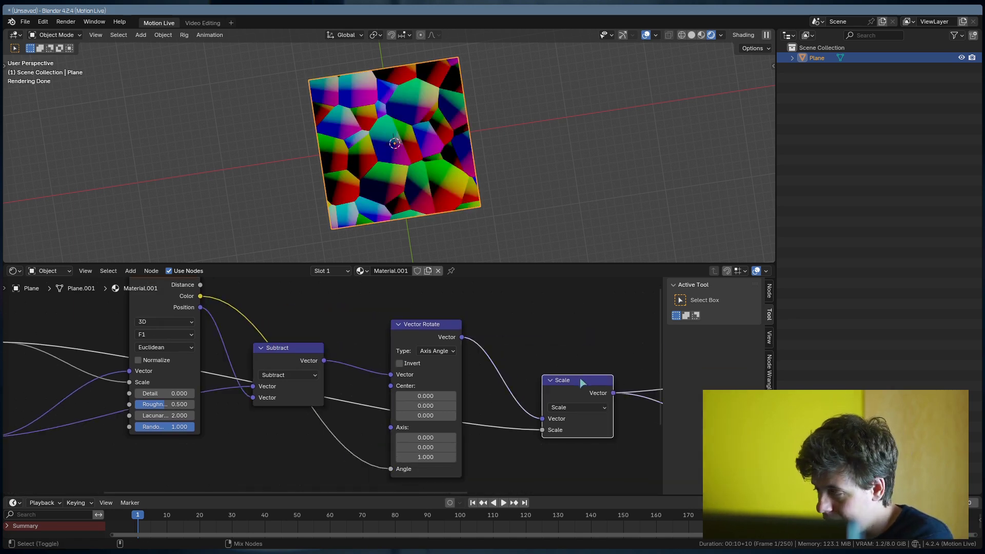
middle_drag(631, 387, 467, 388)
ctrl+shift+click(632, 323)
scroll(354, 366, down, 6)
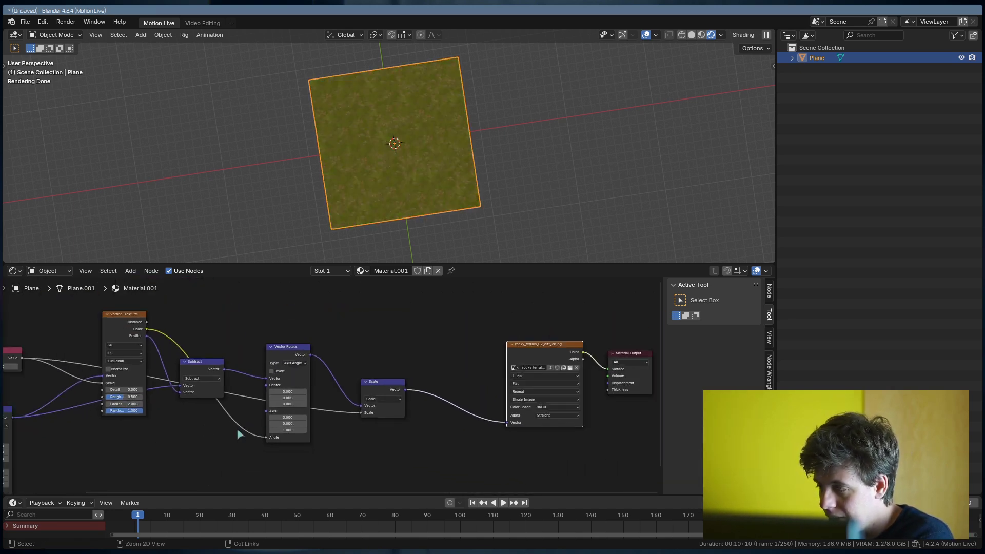
- Compare the terrain with and without the Voronoi Color link into the Vector Rotate angle by cutting and reconnecting it
ctrl+right_drag(253, 418, 244, 452)
drag(147, 331, 265, 438)
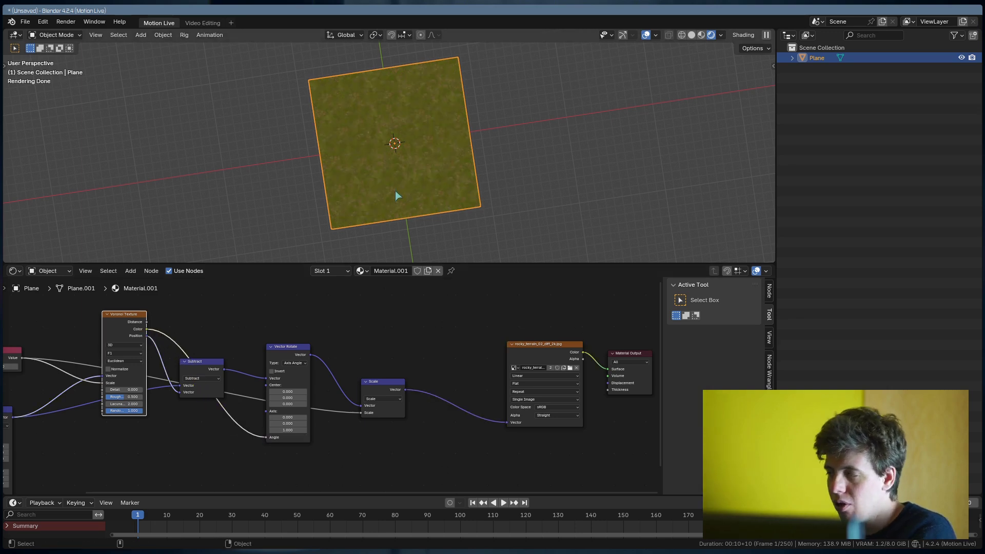
scroll(395, 191, up, 3)
scroll(396, 197, down, 2)
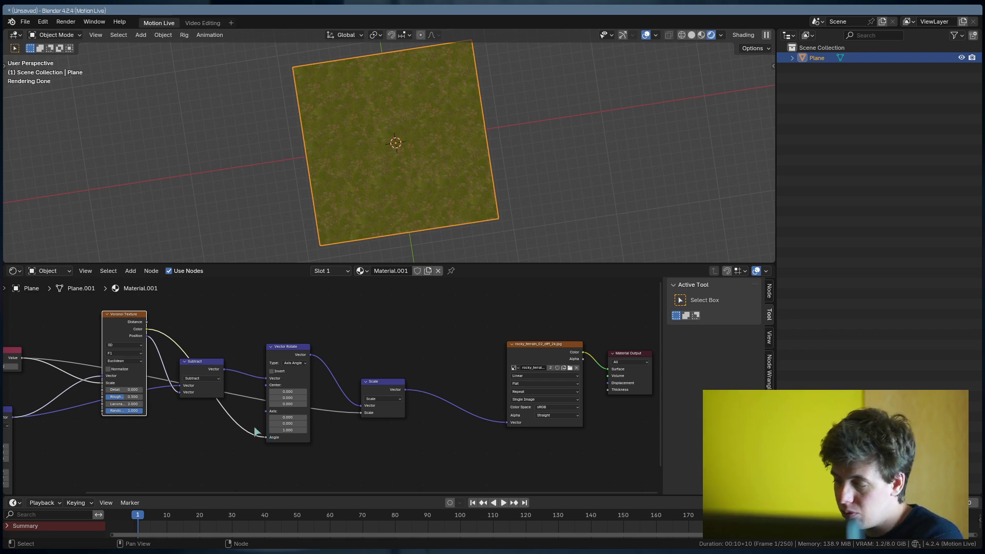
ctrl+right_drag(256, 451, 282, 438)
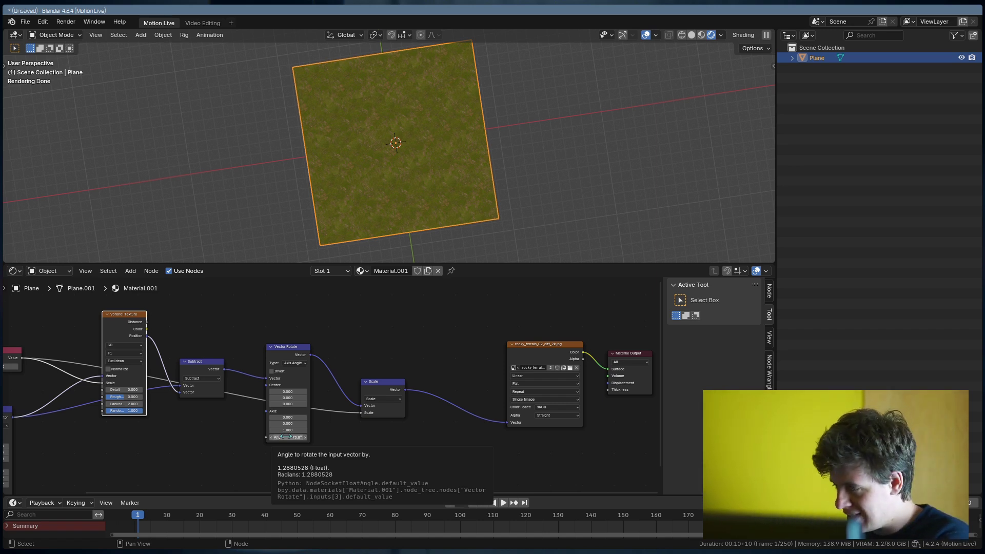
drag(147, 329, 267, 437)
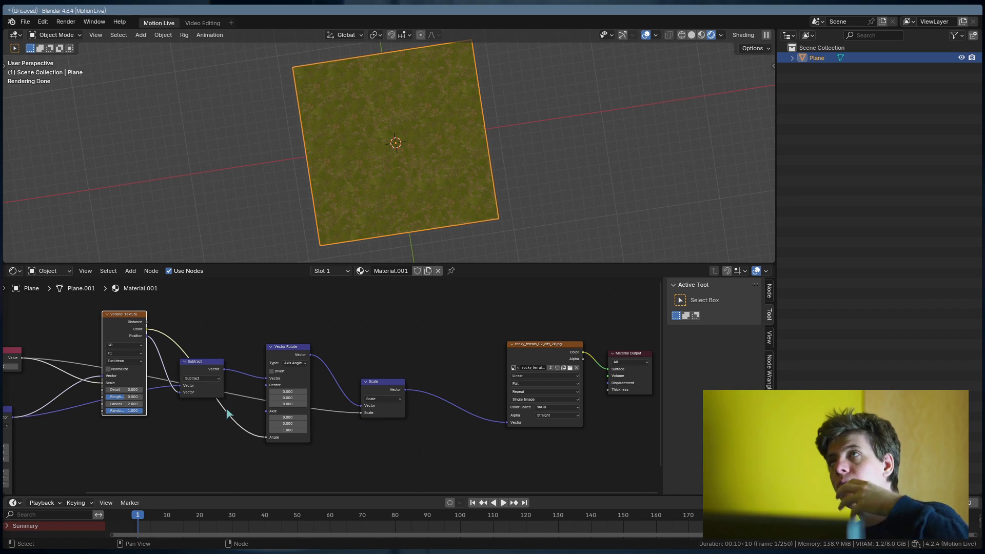
- Insert a Math node between the Voronoi Color output and the Vector Rotate angle, and set it to Multiply
middle_drag(421, 350, 543, 350)
scroll(416, 405, up, 2)
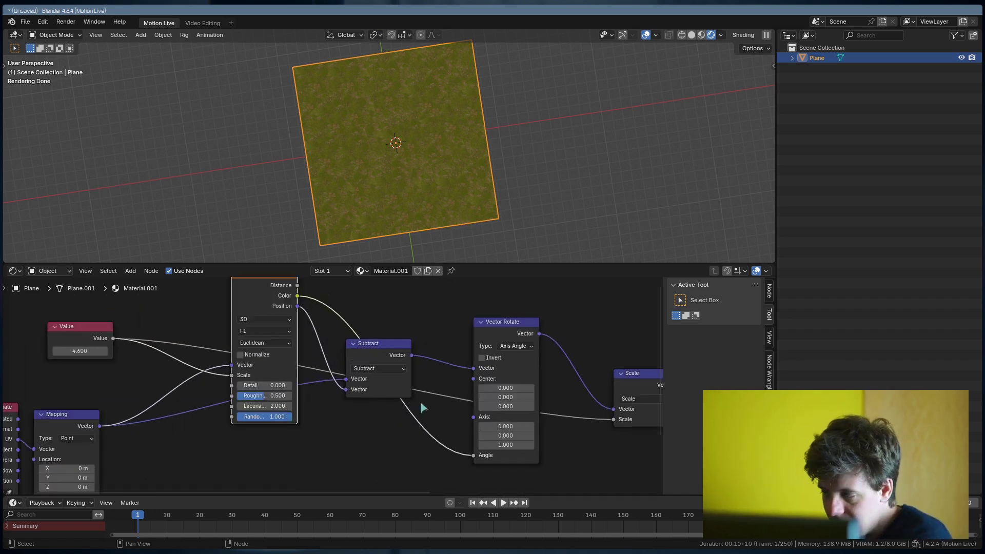
key(shift+a)
text(math)
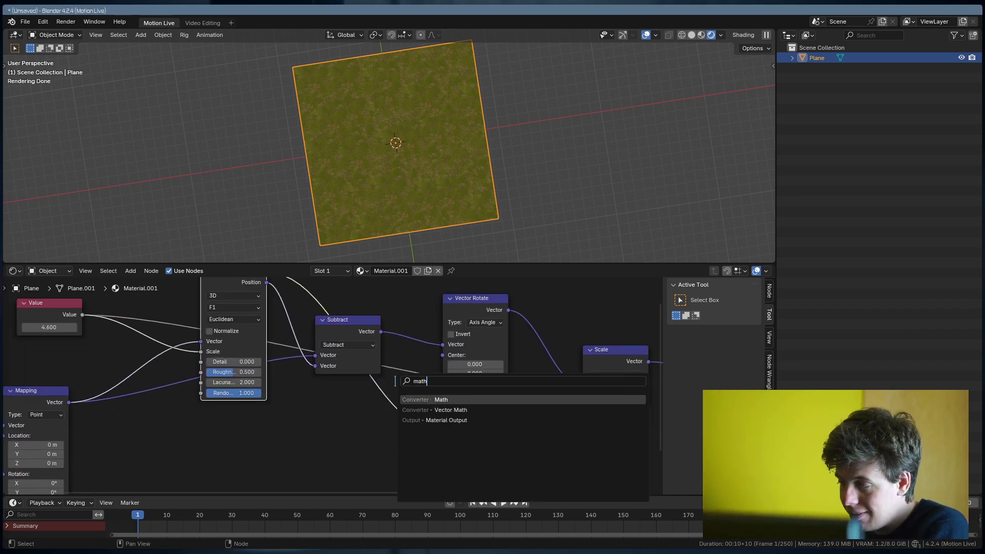
key(Return)
click(391, 406)
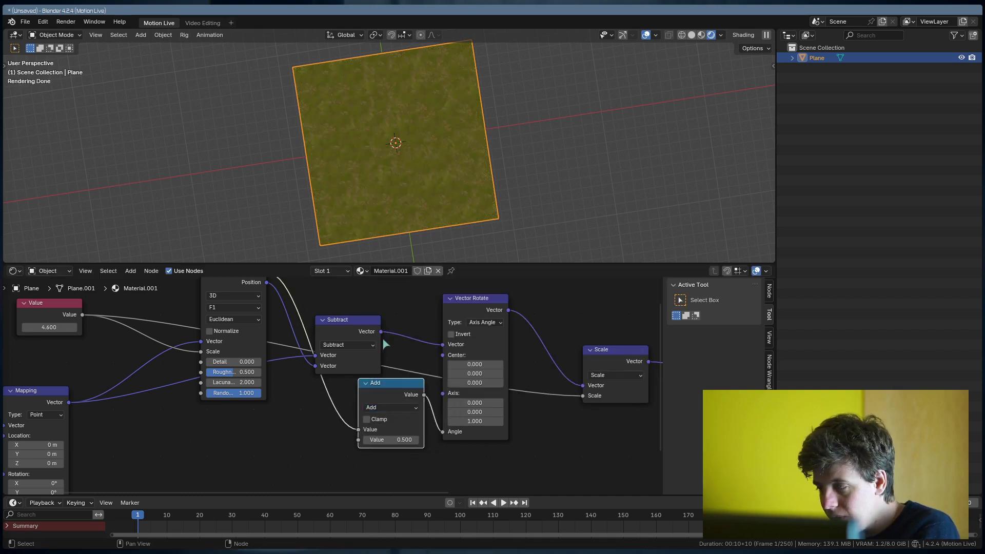
click(391, 408)
click(390, 312)
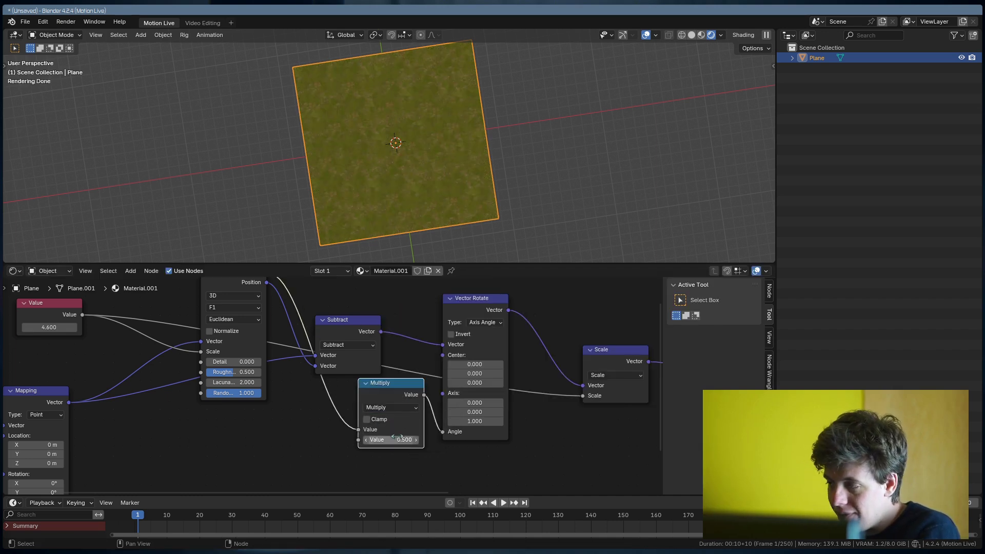
- Reset the Multiply node's value to 0 and raise it to about 106.8 while watching the terrain
drag(395, 440, 359, 440)
click(394, 440)
text(9)
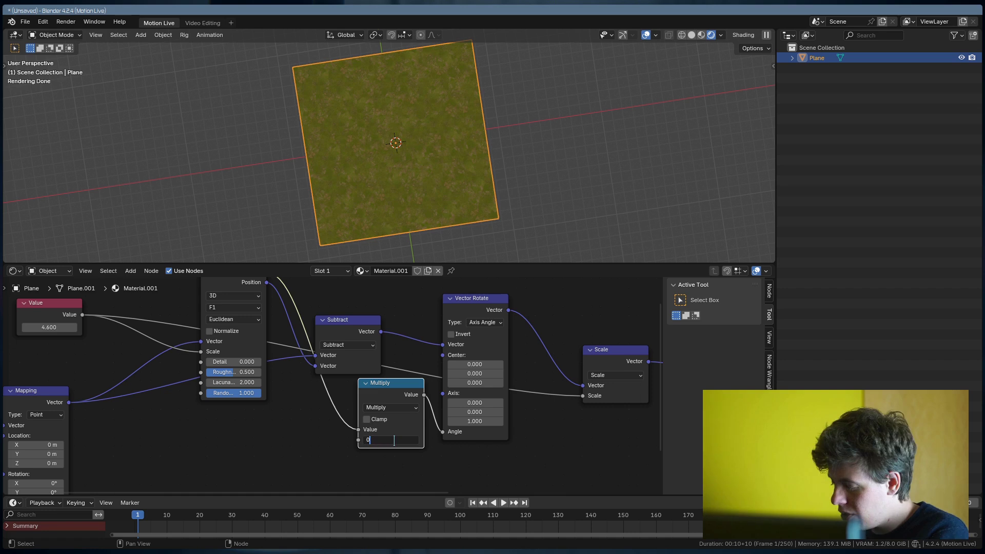
key(Return)
drag(388, 441, 712, 439)
scroll(413, 236, up, 2)
drag(487, 440, 548, 440)
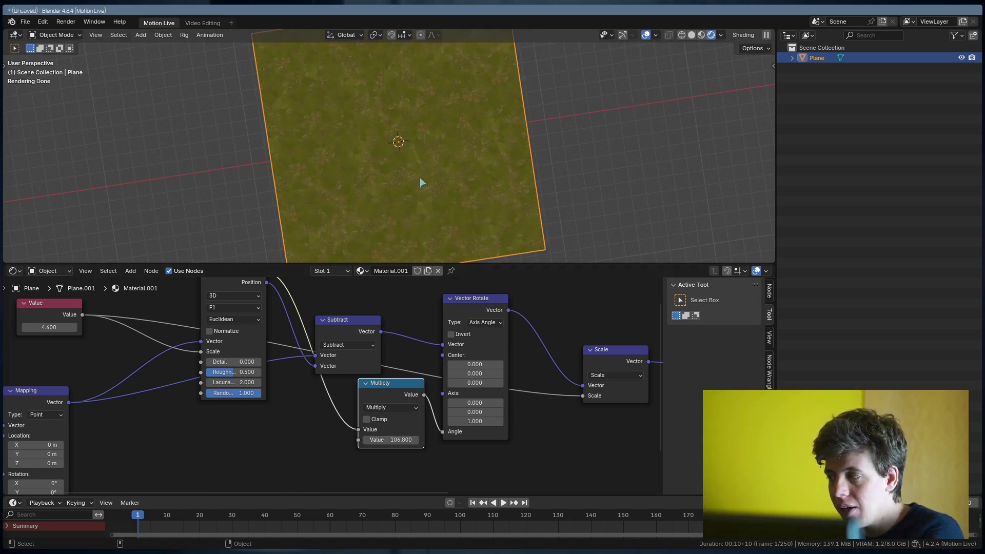
- Deselect the plane and examine the terrain texture from near and far for visible repetition
scroll(534, 169, down, 2)
click(516, 178)
middle_drag(523, 169, 453, 169)
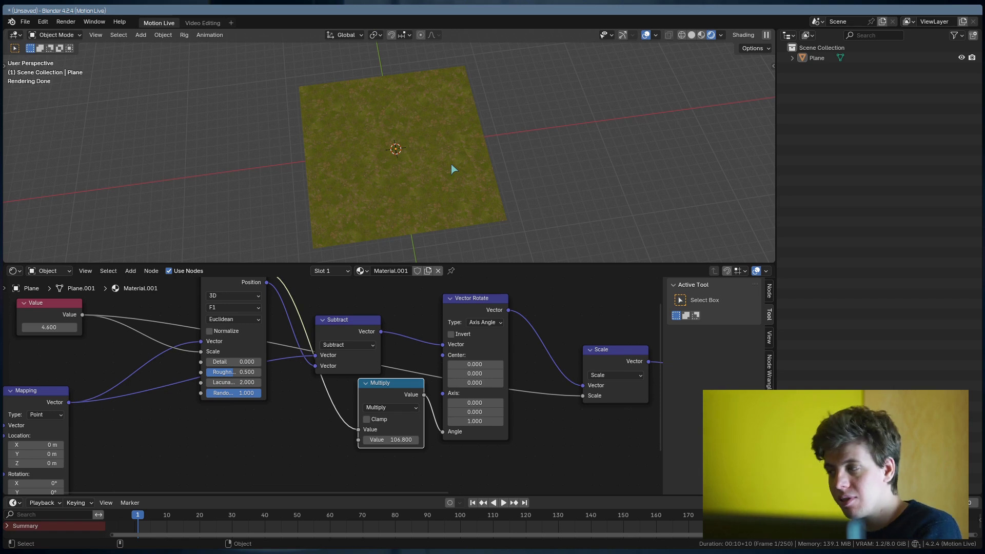
scroll(349, 183, down, 5)
scroll(367, 183, up, 4)
scroll(394, 161, up, 5)
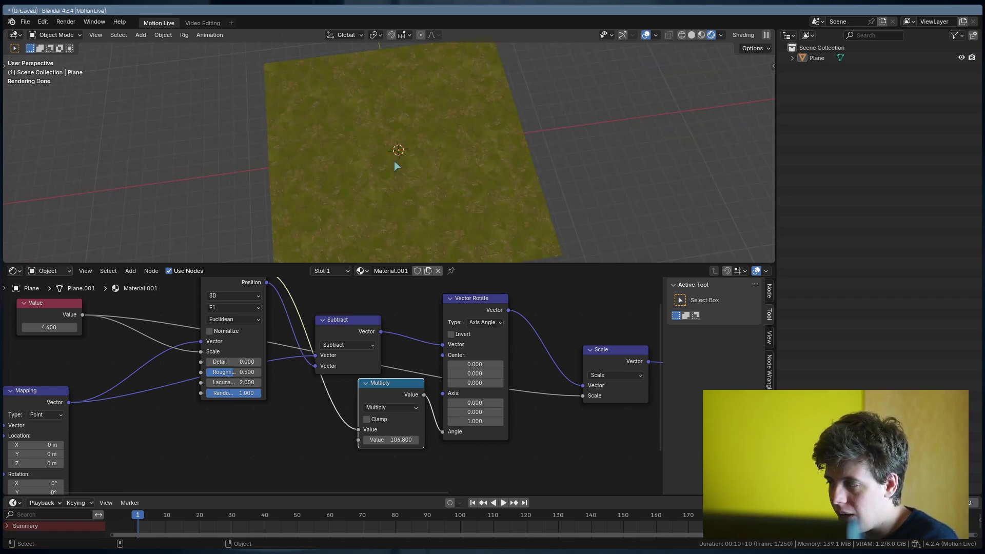
scroll(394, 161, down, 6)
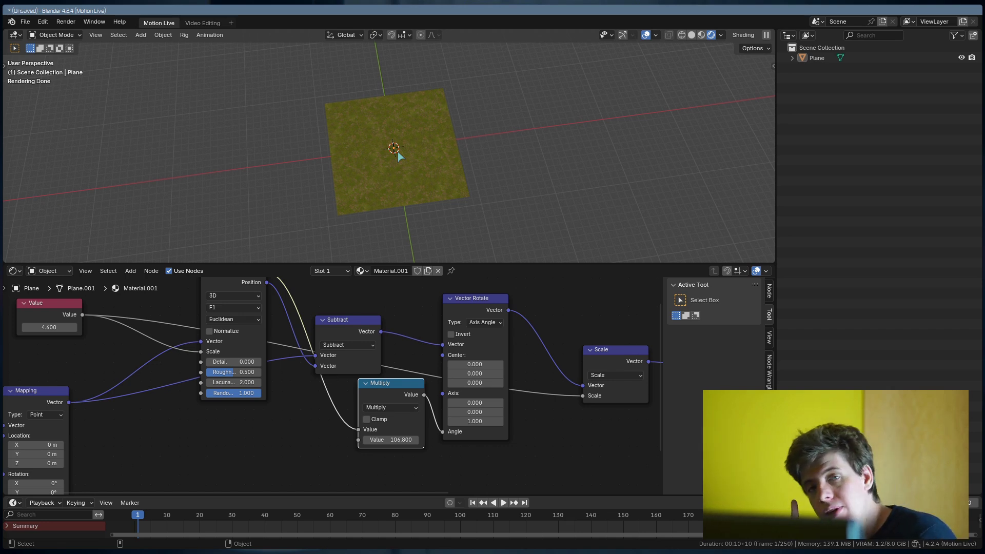
scroll(399, 157, up, 6)
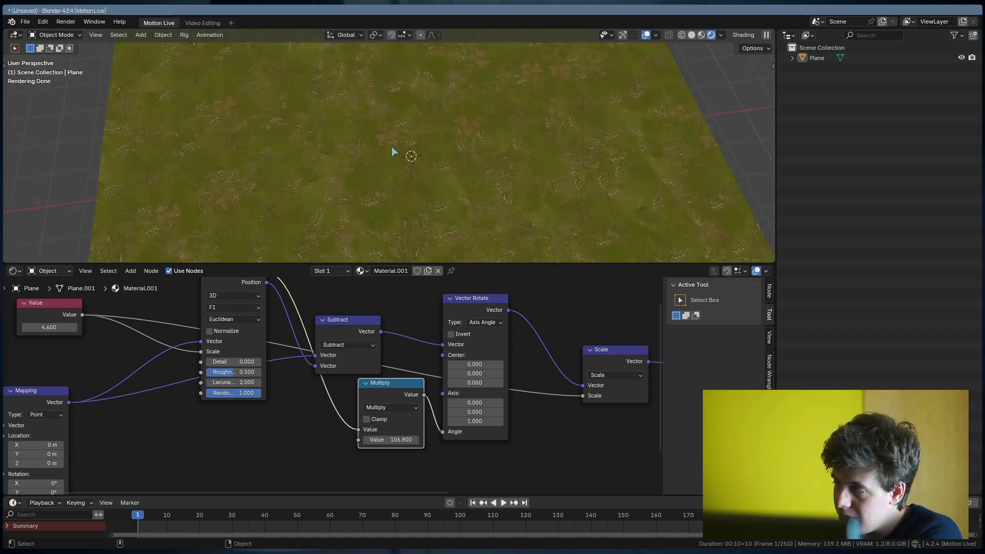
middle_drag(395, 121, 359, 202)
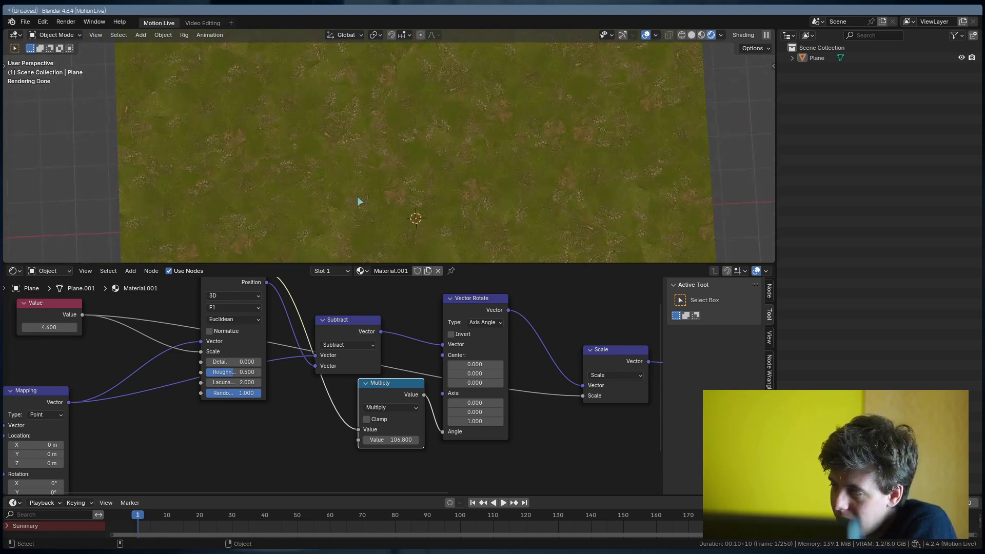
shift+middle_drag(397, 64, 386, 114)
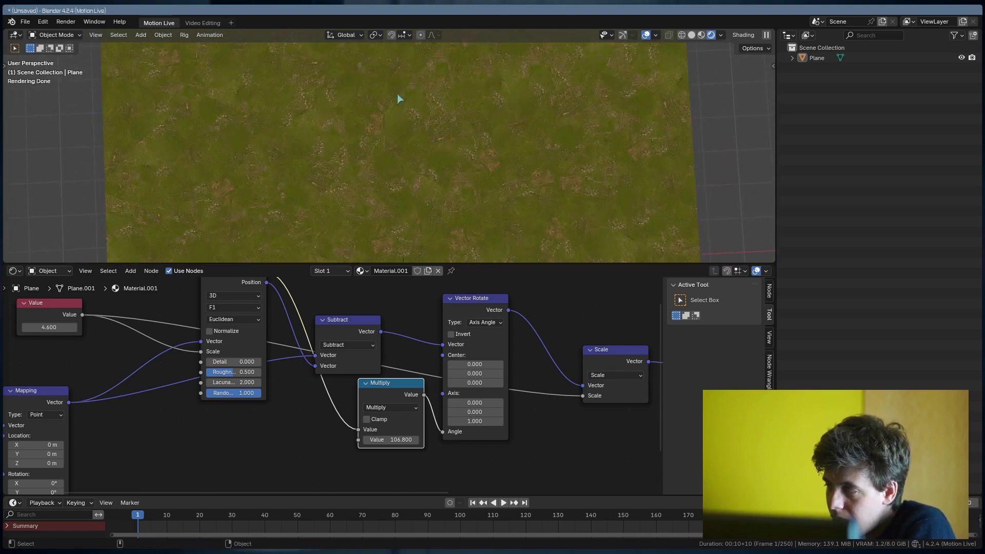
scroll(380, 141, down, 4)
shift+middle_drag(446, 176, 401, 113)
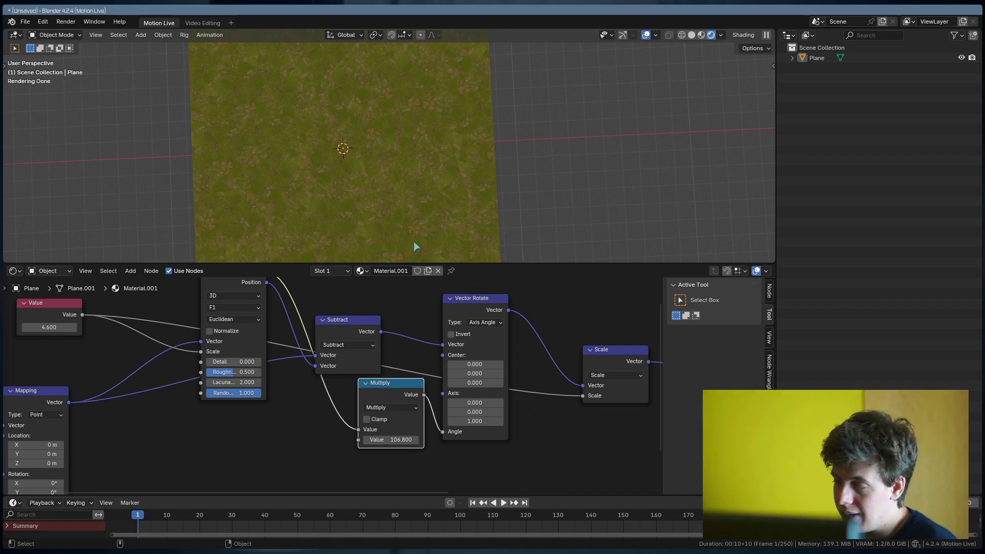
- Tidy the node layout by bringing the image node closer to Scale and placing Texture Coordinate near Mapping
key(Home)
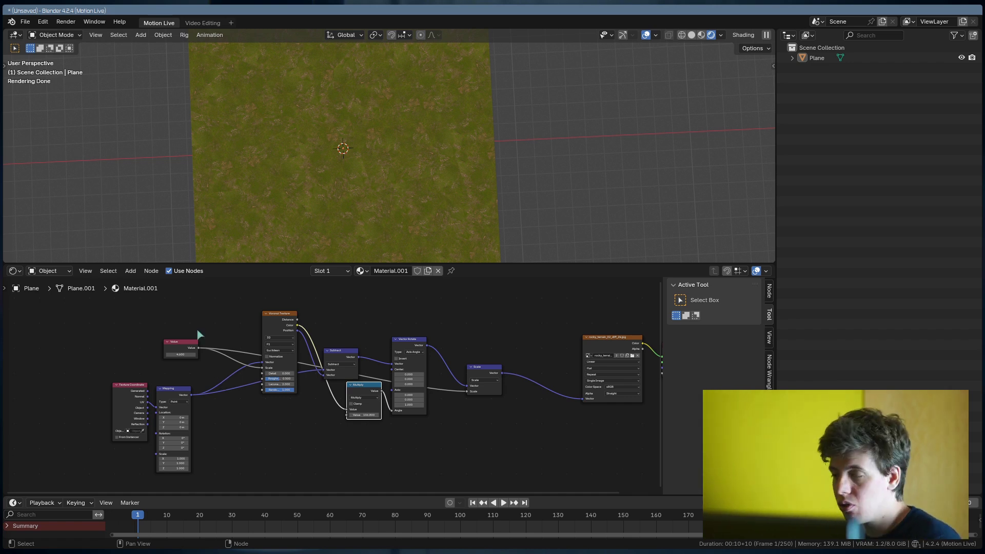
middle_drag(308, 435, 452, 417)
drag(275, 379, 207, 366)
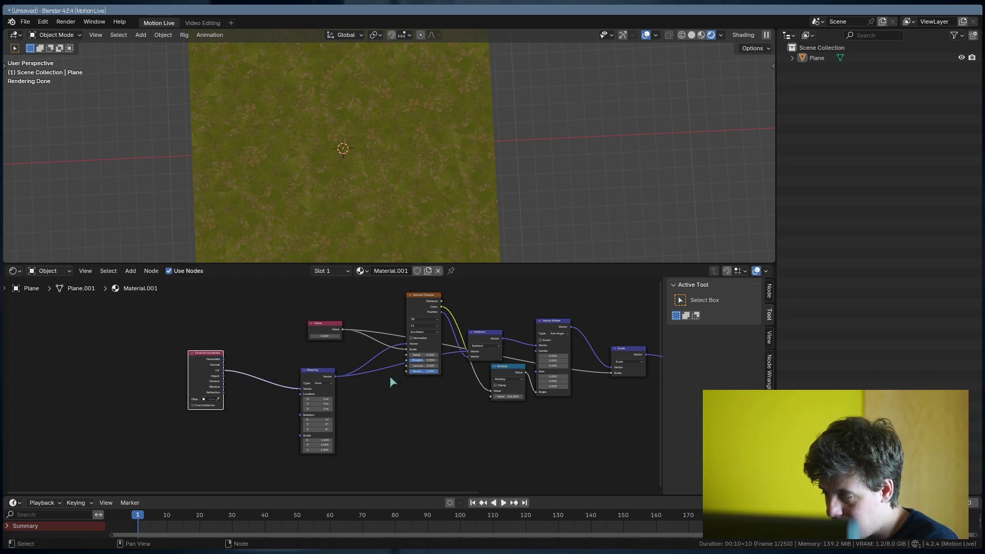
scroll(391, 383, down, 3)
drag(456, 358, 418, 354)
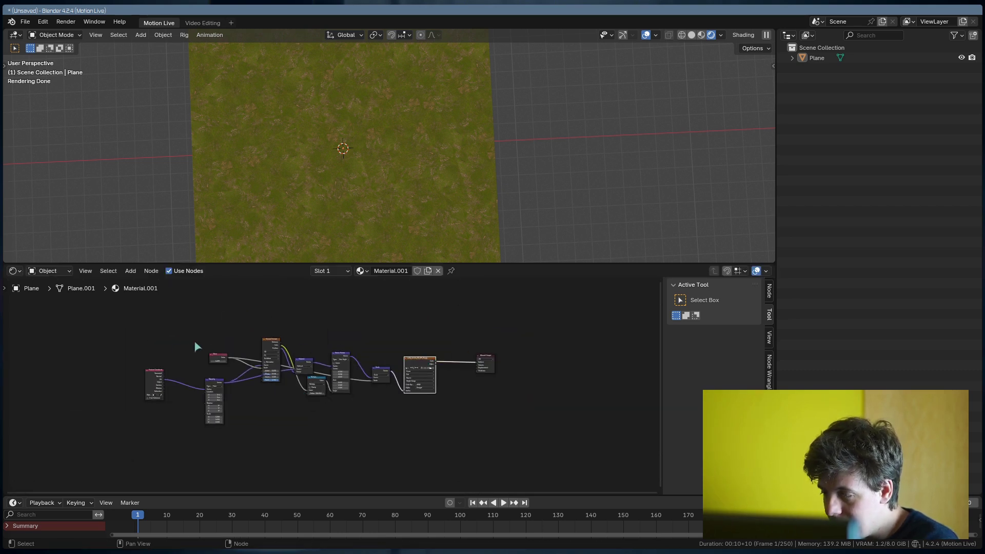
drag(148, 377, 170, 374)
- Duplicate the whole texture node chain except the Material Output and place the copy below the original
drag(114, 340, 416, 437)
middle_drag(401, 445, 400, 396)
key(shift+d)
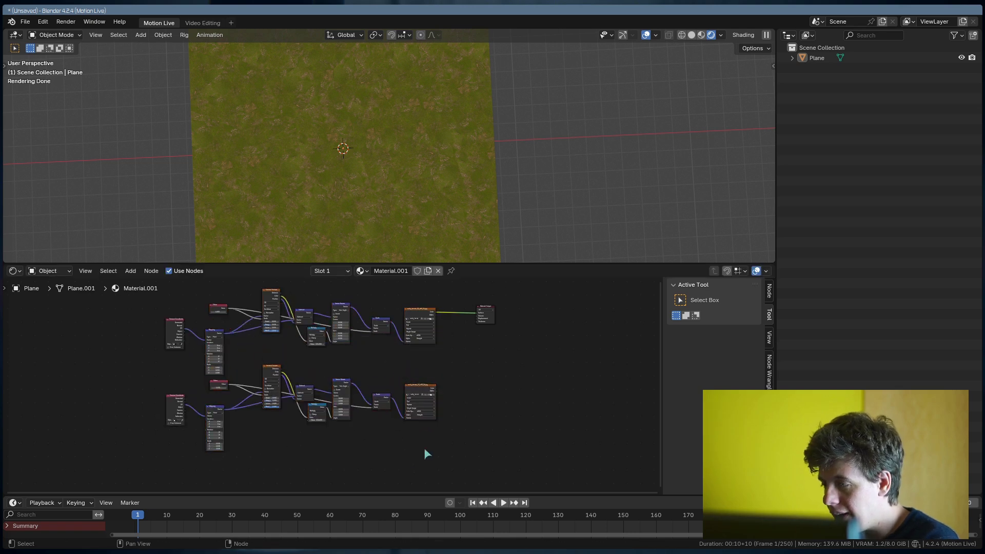
- Replace the duplicated chain's image with gravelly_sand_diff_2k.jpg and preview it on the plane
scroll(291, 435, up, 3)
middle_drag(291, 435, 261, 442)
scroll(372, 409, up, 7)
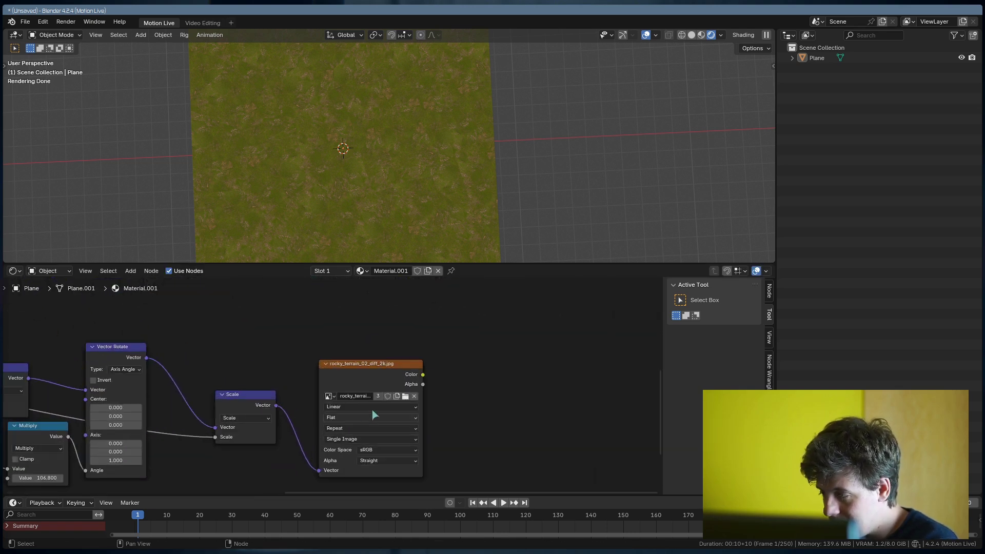
click(405, 396)
click(141, 362)
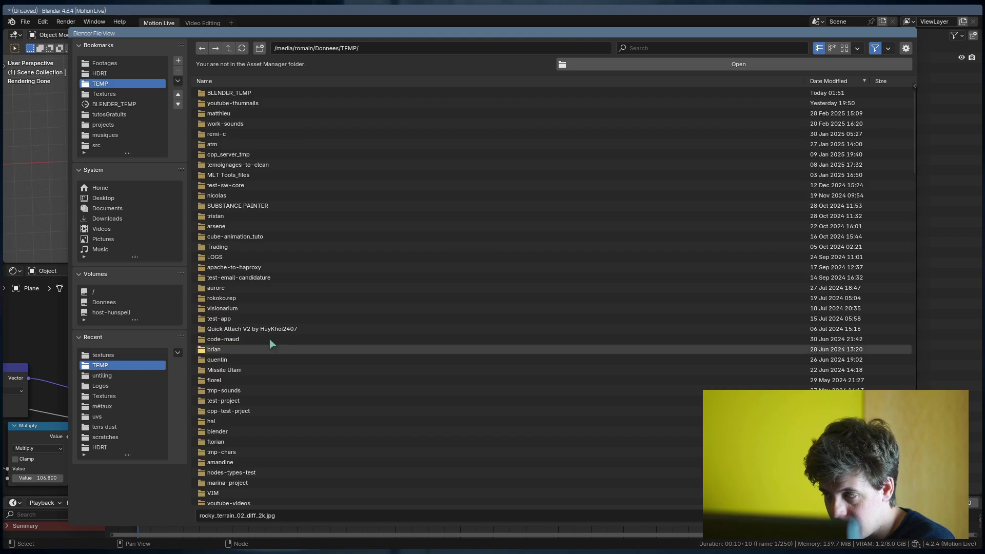
double_click(435, 370)
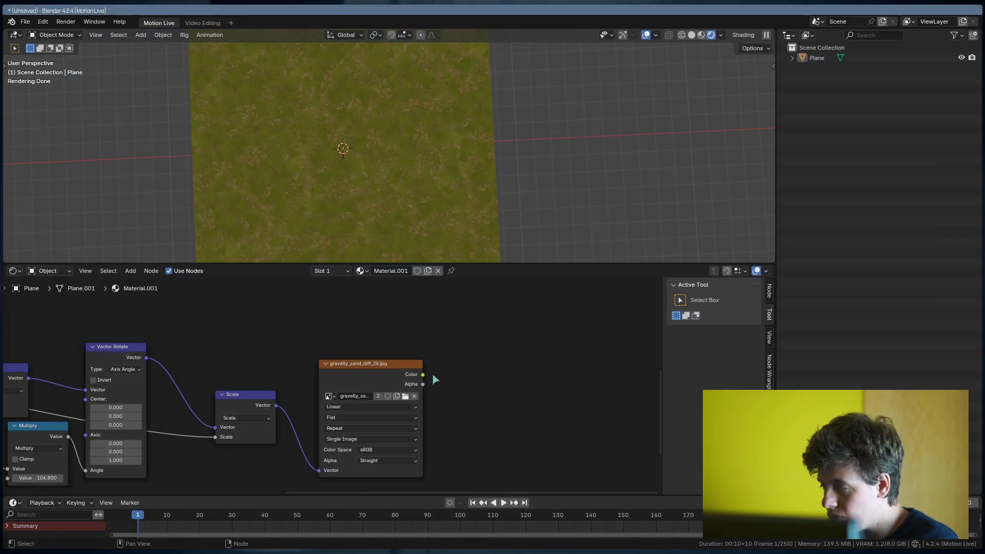
ctrl+shift+click(384, 370)
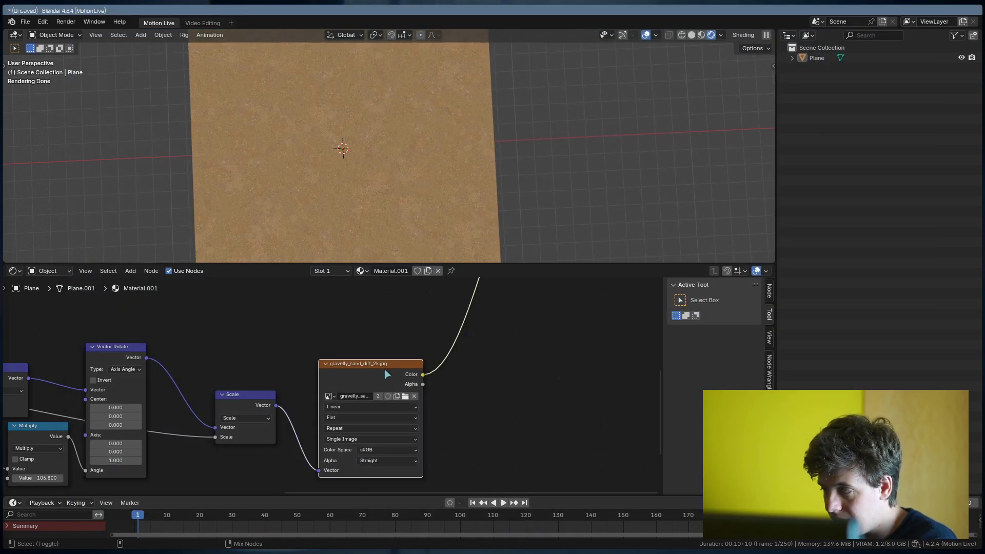
- Move the Material Output node lower and farther from the two image texture nodes to make room
middle_drag(309, 341, 346, 310)
middle_drag(512, 316, 432, 361)
scroll(435, 366, down, 3)
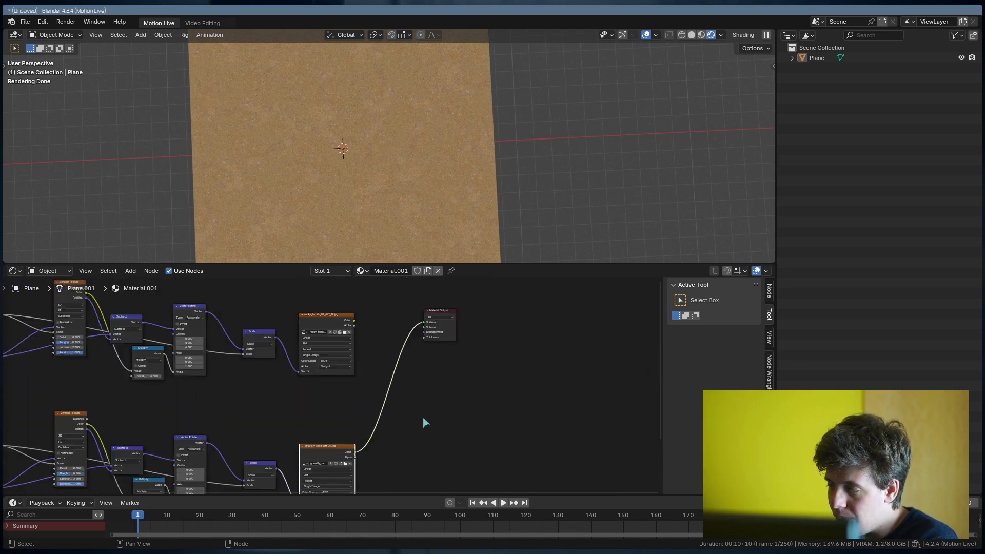
drag(440, 333, 497, 387)
key(shift+a)
click(388, 376)
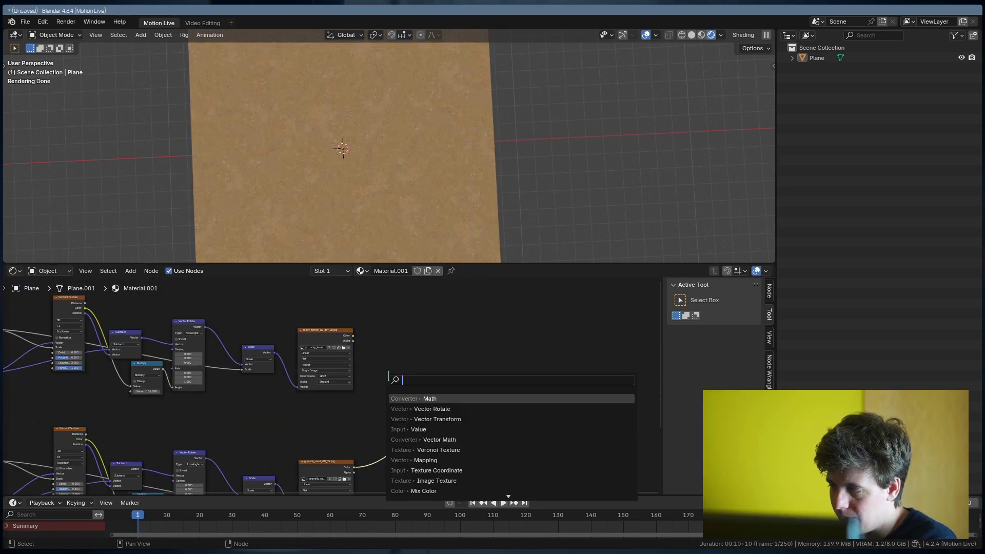
text(sha d)
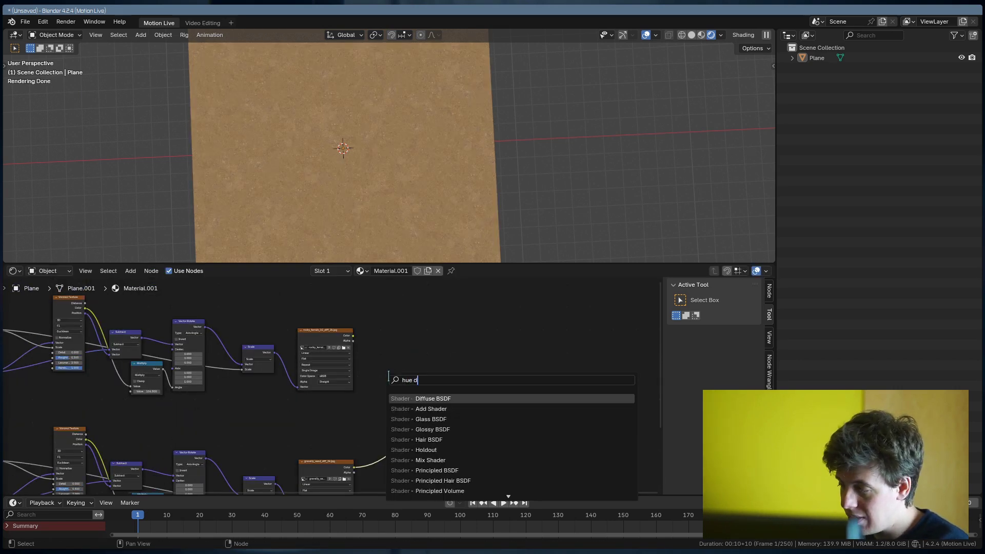
key(Return)
key(Escape)
- Add a Hue/Saturation/Value node between the gravelly sand image and the Material Output
drag(479, 389, 389, 375)
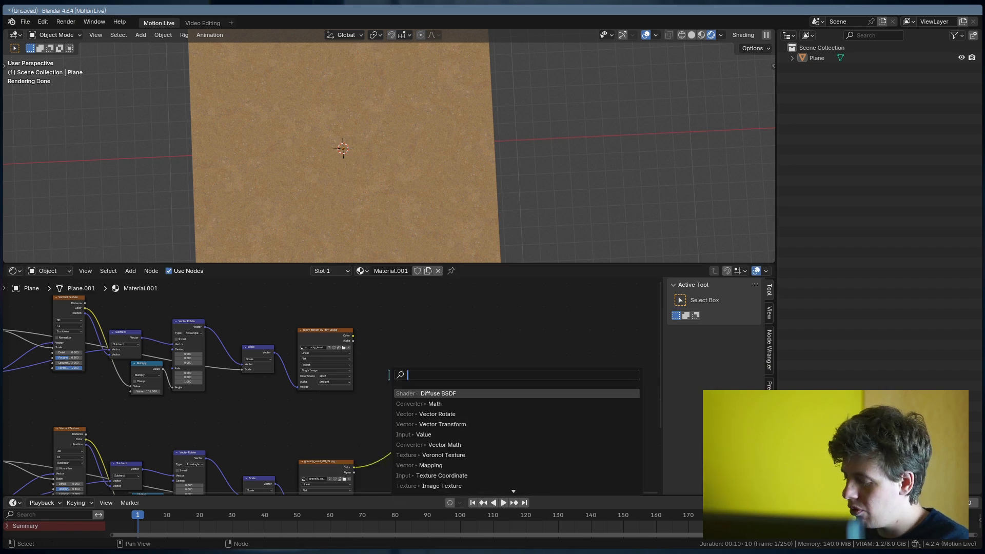
text(hue s)
key(Return)
click(370, 450)
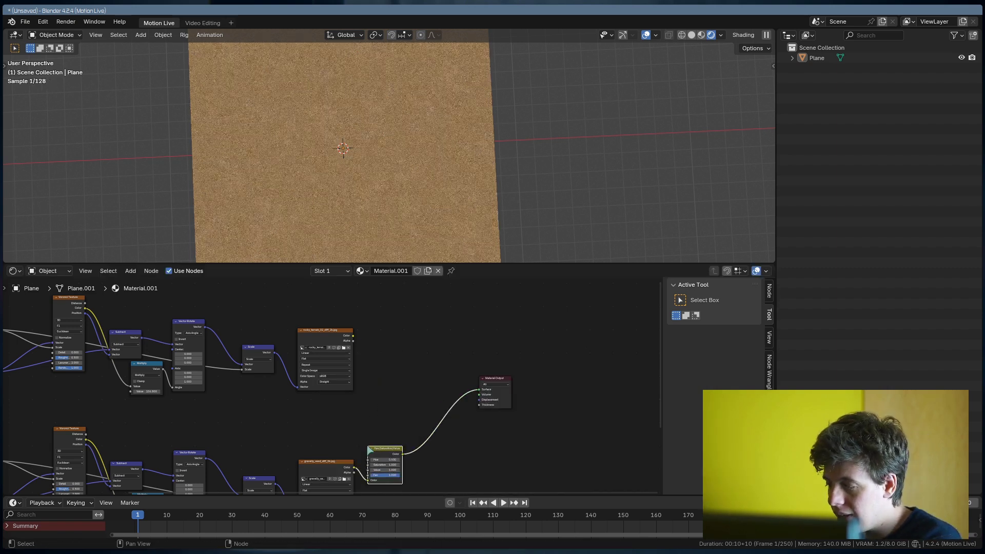
- Set the Hue/Saturation/Value node's Saturation to 1.230 and Value to 0.360 to darken the sand
middle_drag(437, 467, 414, 393)
scroll(413, 393, up, 8)
shift+drag(389, 406, 332, 406)
drag(388, 397, 413, 396)
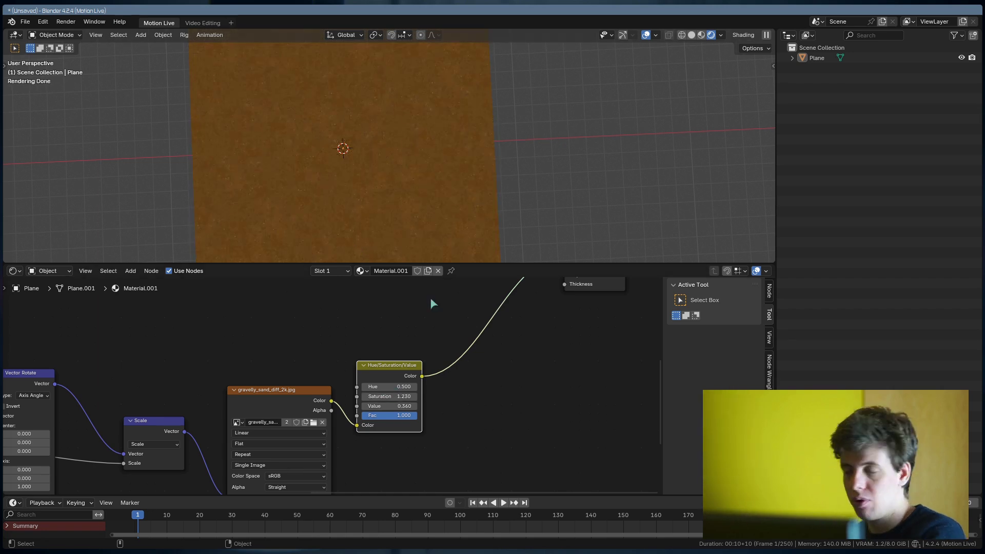
- Move the Material Output level with the Hue/Saturation/Value node and preview the rocky_terrain_02_diff_2k.jpg image on the plane
middle_drag(431, 304, 440, 389)
scroll(500, 367, down, 2)
drag(493, 355, 533, 412)
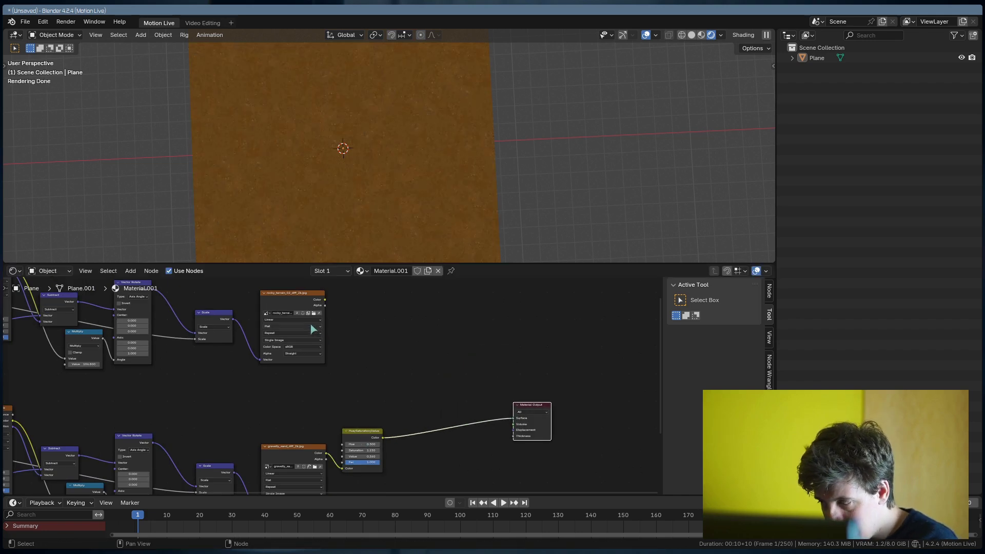
ctrl+shift+click(297, 305)
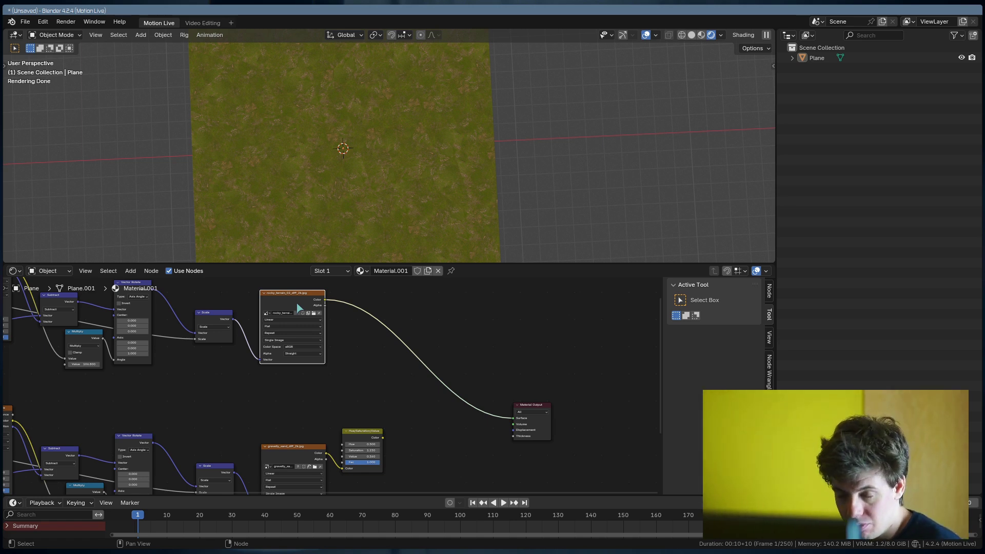
scroll(323, 192, down, 2)
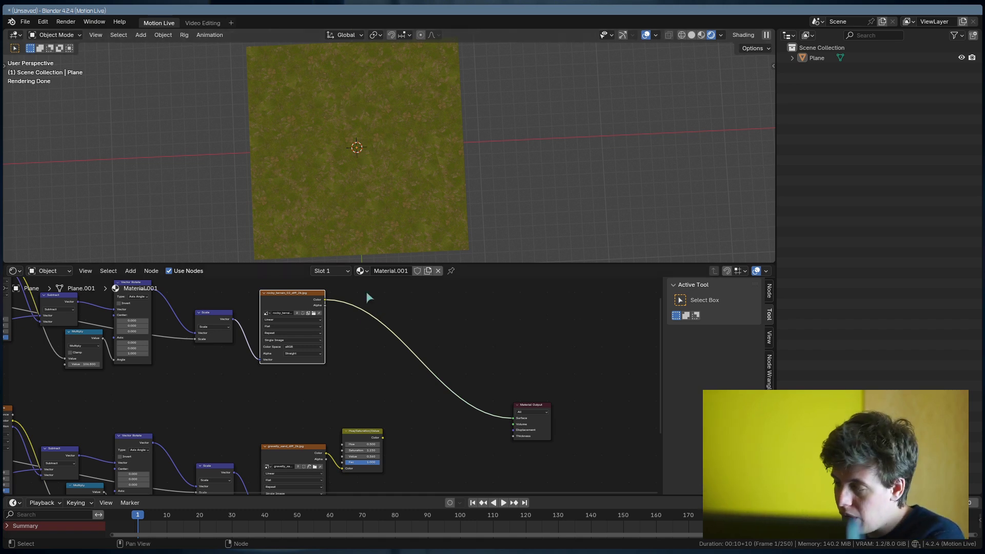
- Add a Noise Texture node above the rocky terrain image and preview it on the plane
middle_drag(367, 297, 389, 410)
key(shift+a)
text(no)
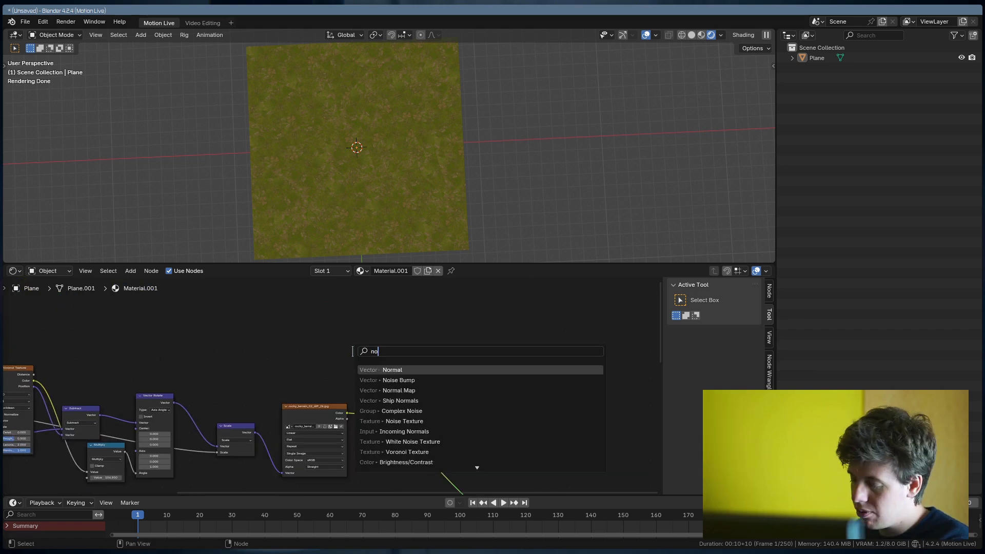
text(ise)
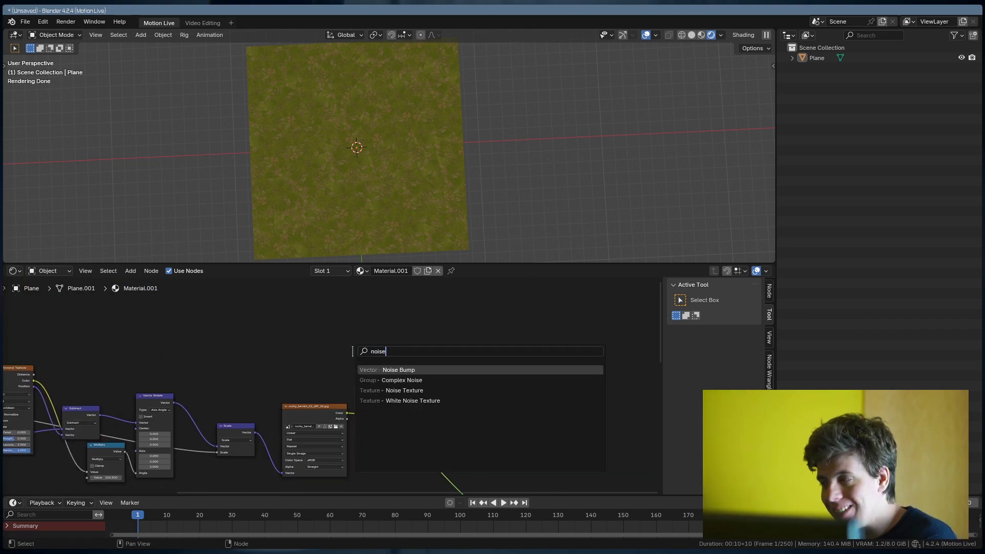
key(Down)
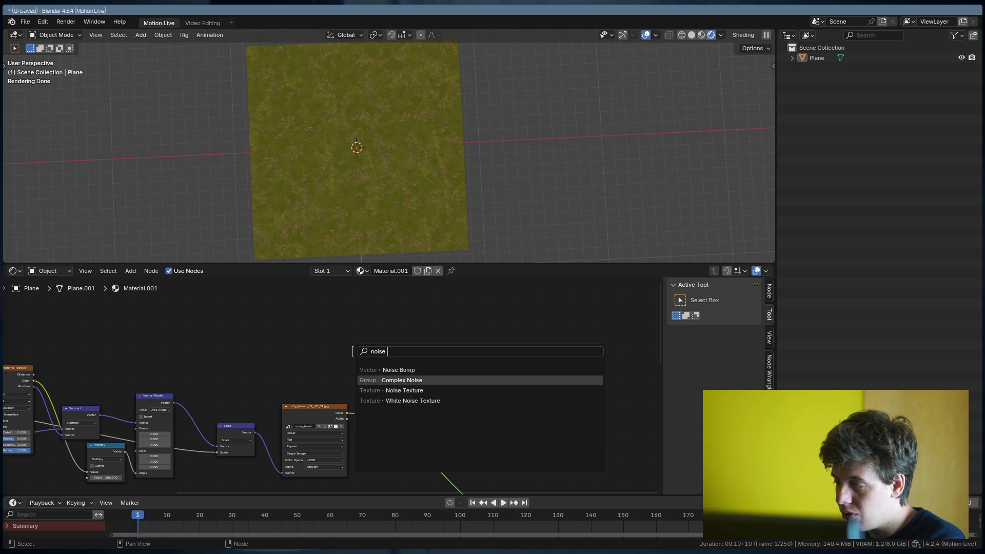
key(Down)
key(Return)
click(418, 331)
ctrl+shift+click(428, 339)
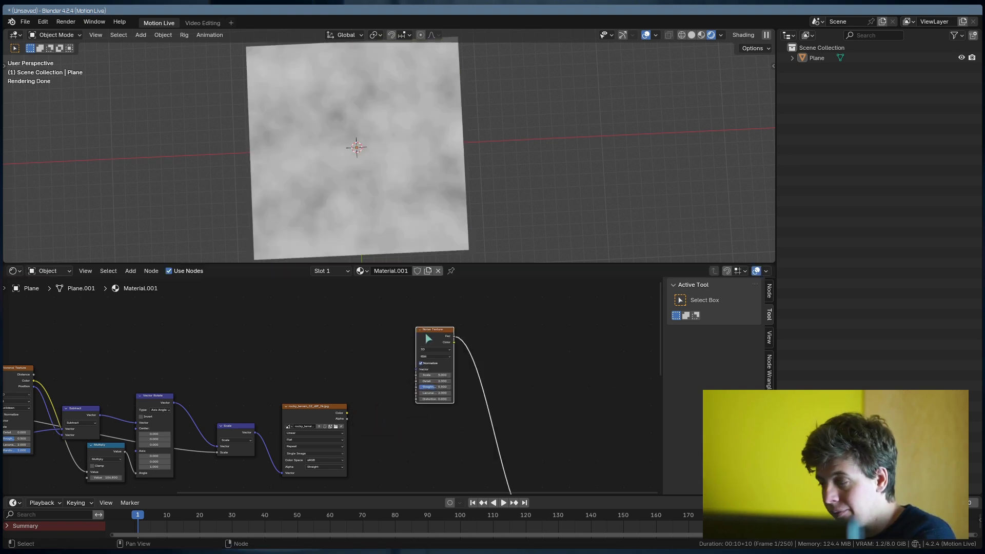
scroll(497, 401, up, 5)
middle_drag(445, 369, 436, 364)
drag(456, 311, 361, 310)
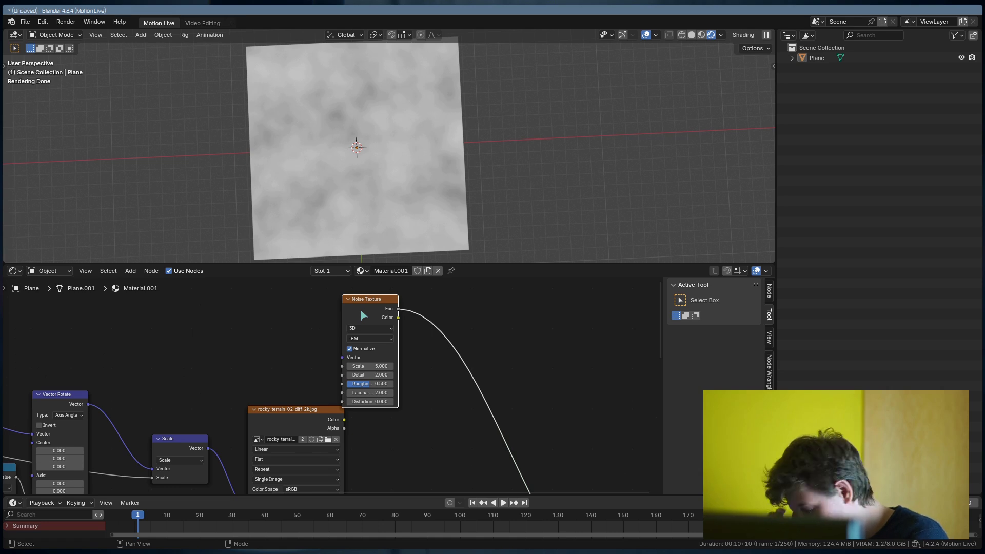
- Add a Map Range node between the Noise Texture's Fac output and the Material Output
key(shift+a)
text(m)
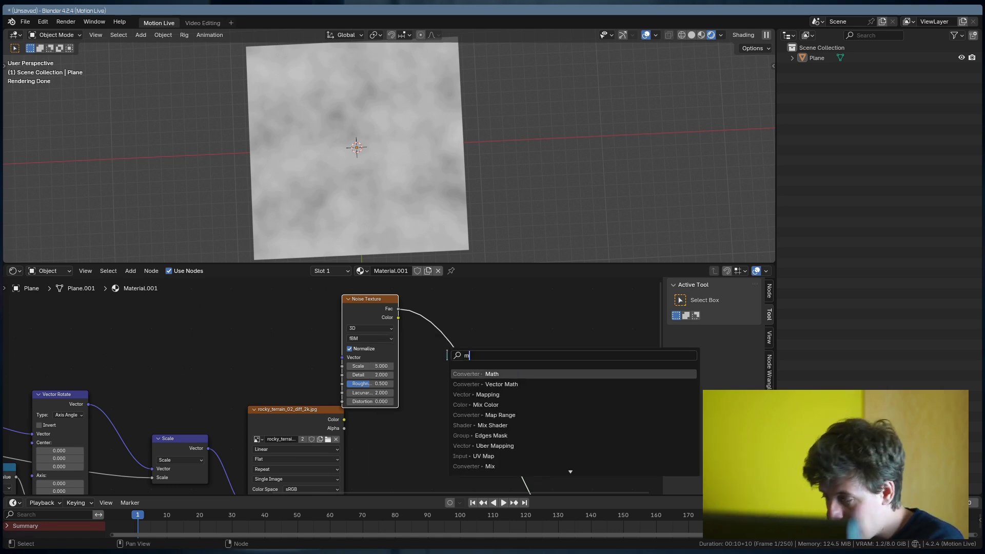
text(ap ra)
key(Return)
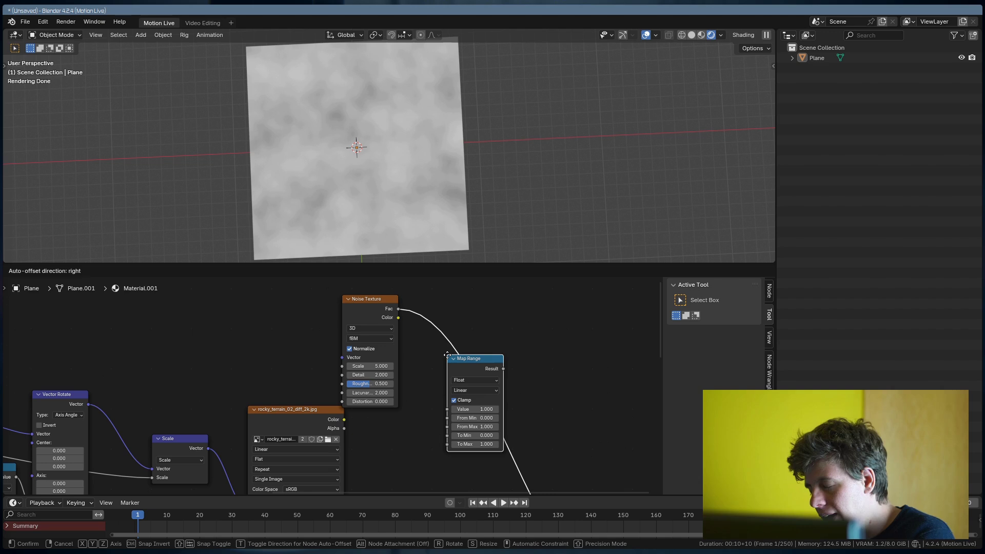
click(447, 355)
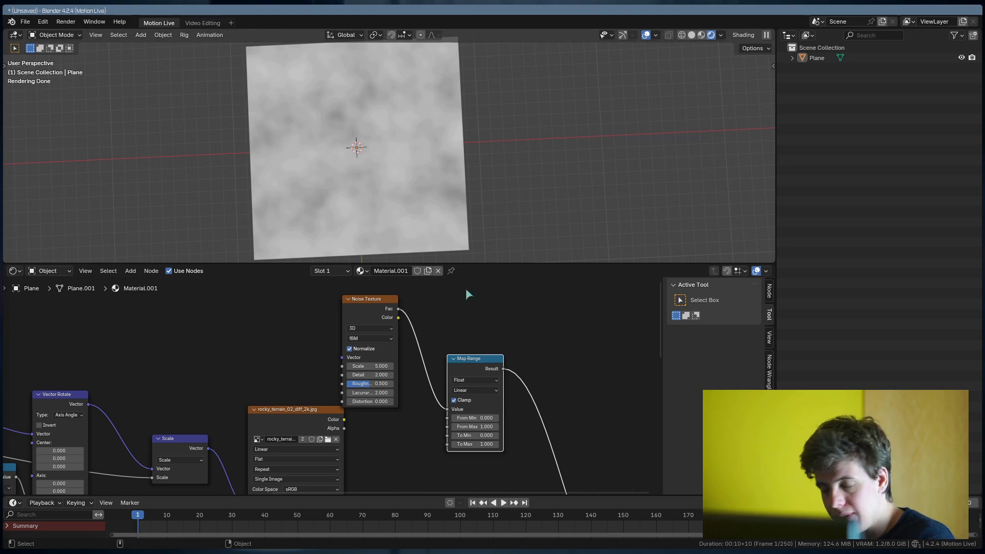
- Set the Map Range's From Min and From Max both to 0.460 for a hard-edged mask
middle_drag(521, 361, 431, 346)
scroll(432, 359, up, 6)
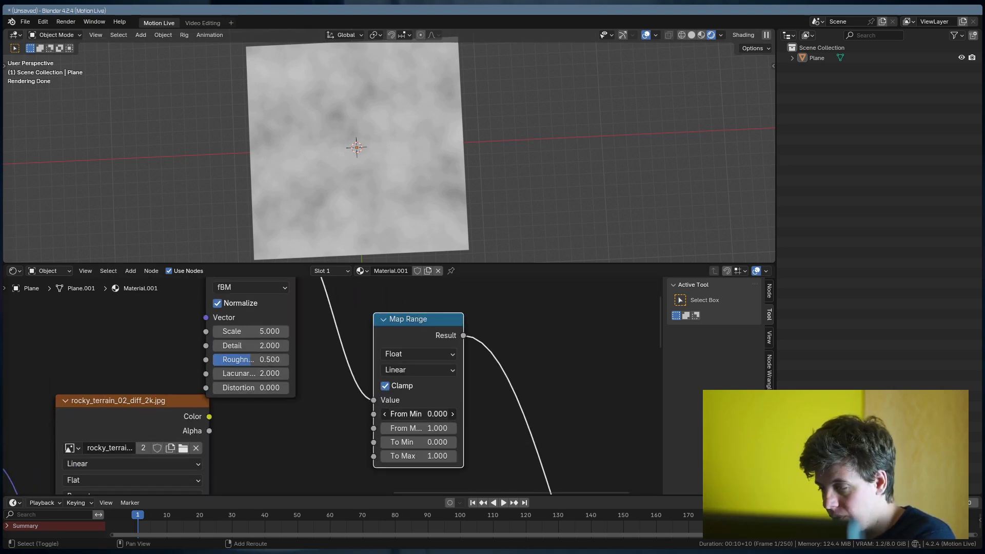
drag(408, 414, 471, 413)
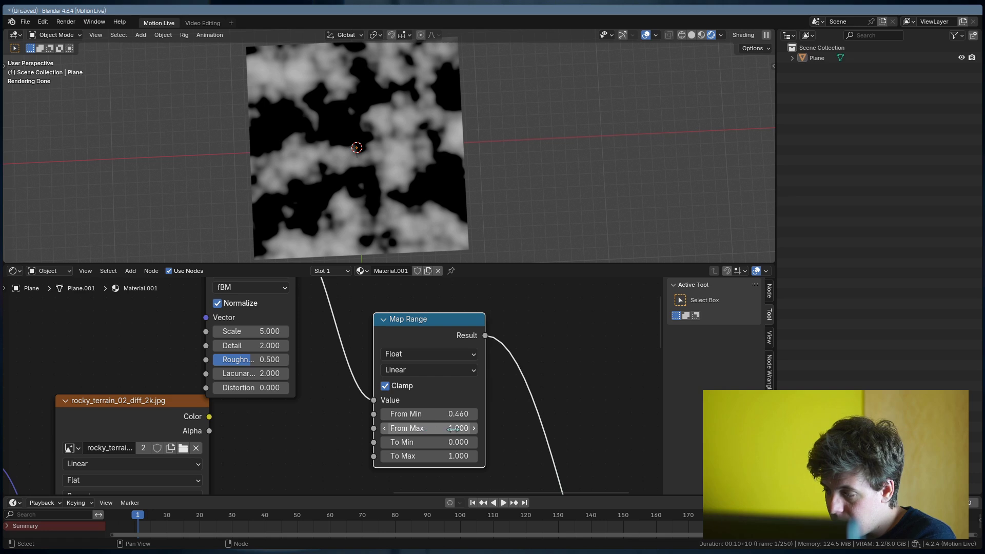
drag(453, 428, 431, 429)
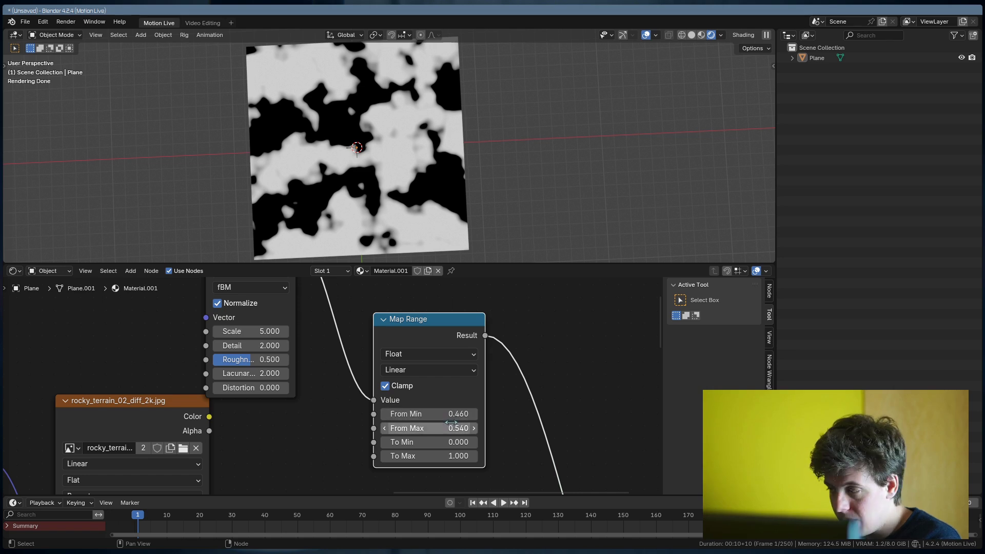
shift+drag(451, 425, 410, 424)
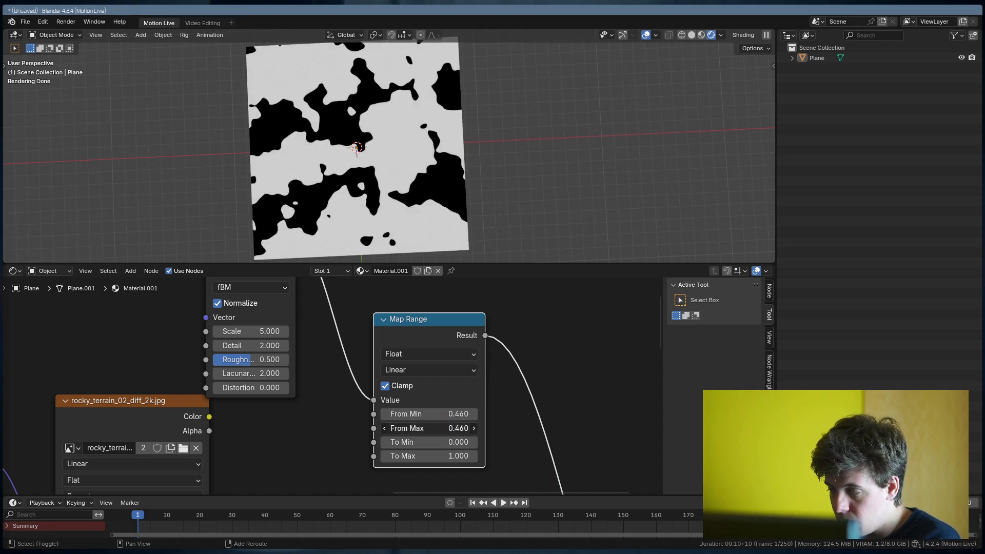
- Set the Noise Texture's Scale to 3.600, Detail to 8.200, Roughness to 0.783 and Distortion to 0.100
scroll(348, 123, up, 4)
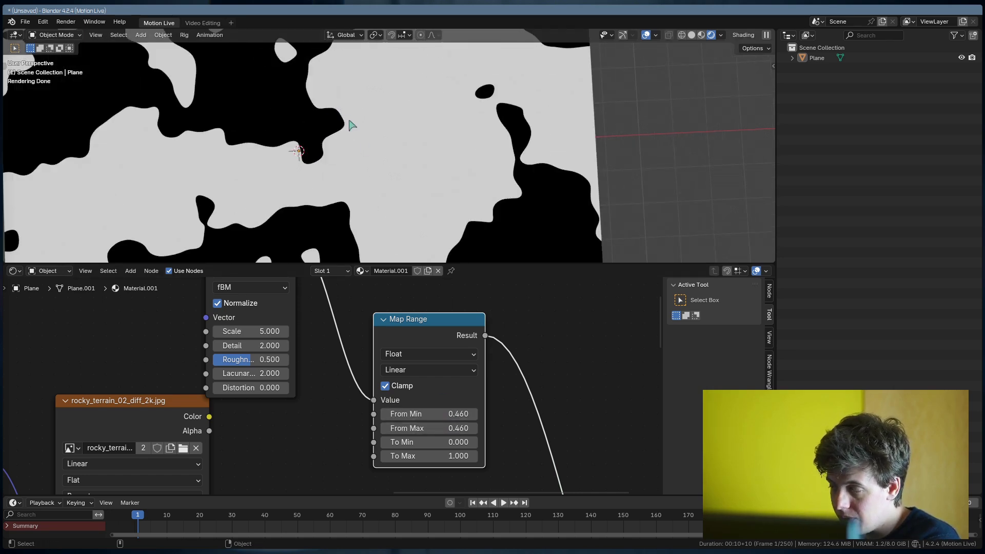
scroll(348, 126, up, 4)
shift+middle_drag(338, 119, 368, 158)
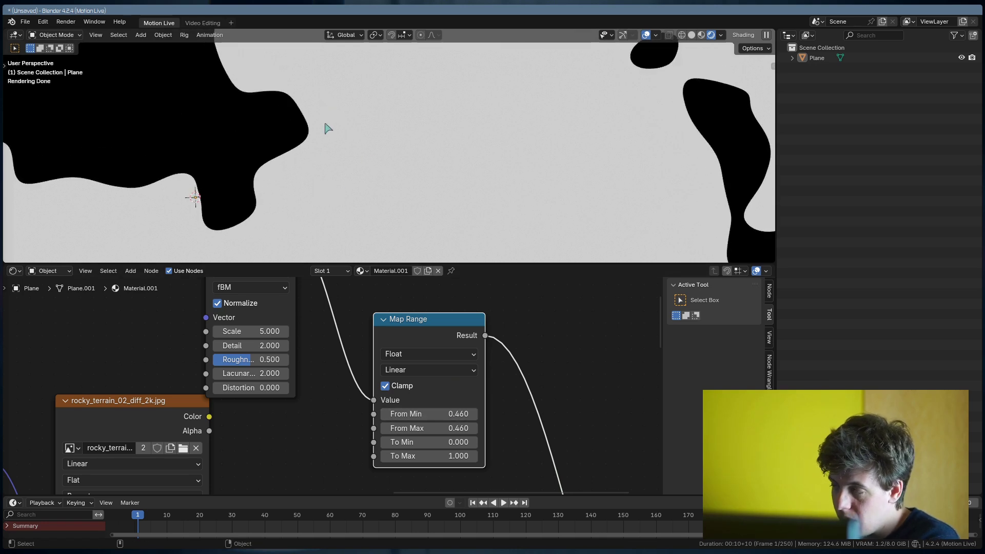
scroll(338, 175, down, 5)
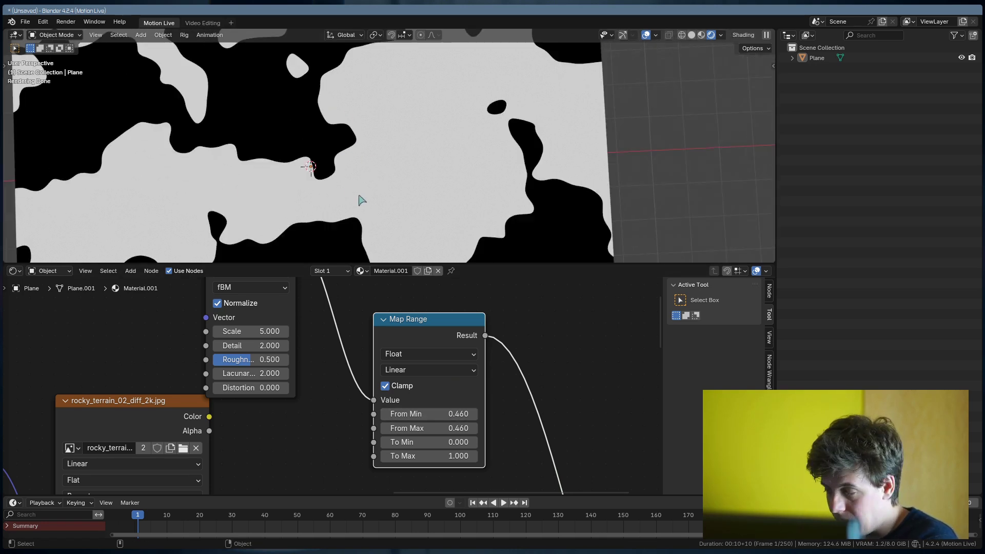
scroll(405, 224, down, 3)
scroll(332, 398, down, 1)
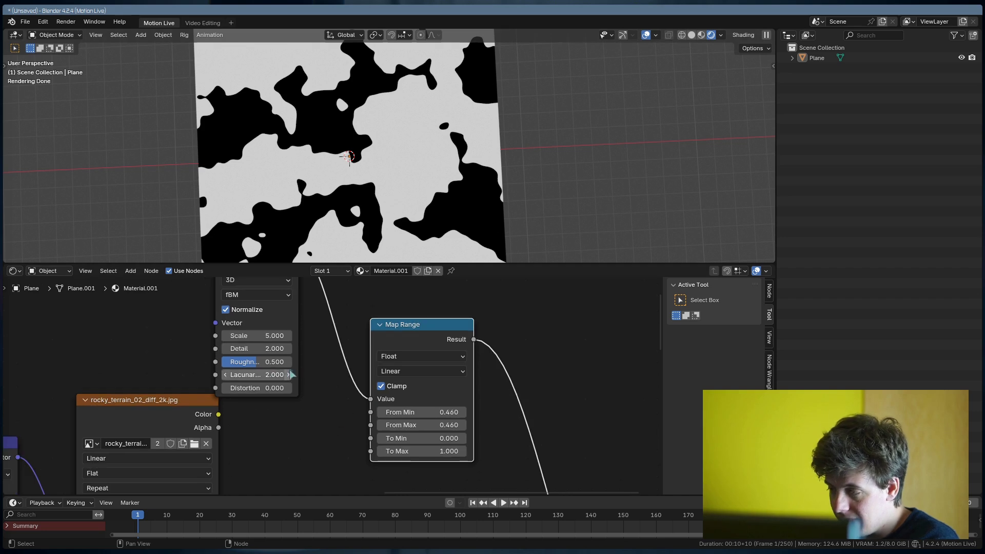
drag(259, 367, 262, 388)
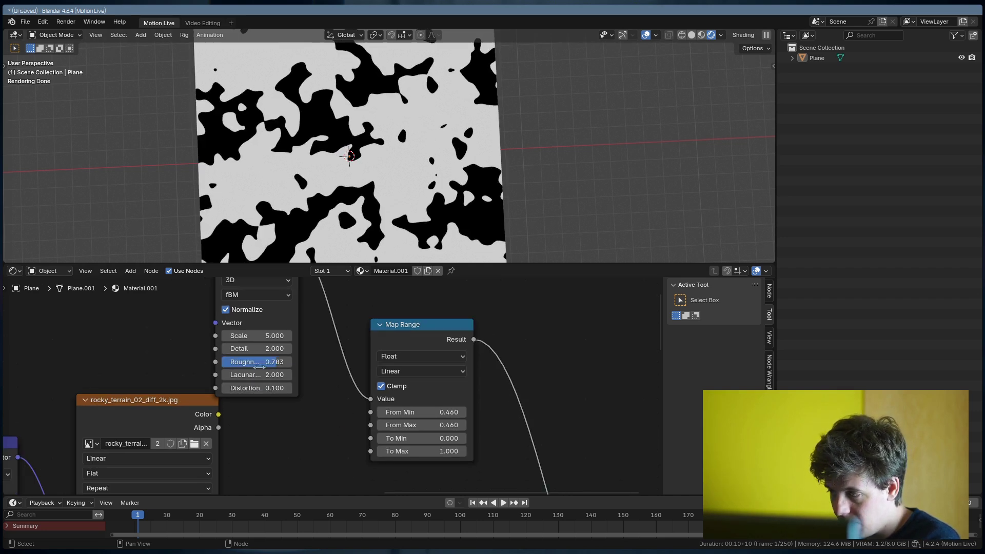
drag(257, 348, 237, 335)
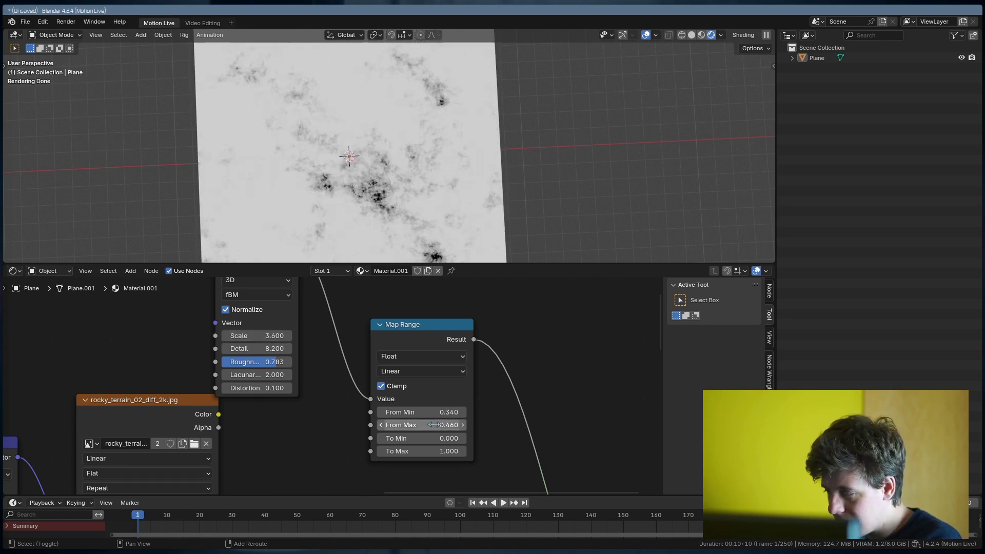
- Set the Map Range's From Min to 0.430 and From Max to 0.740
mouse_move(422, 424)
shift+mouse_down()
mouse_move(470, 425)
mouse_move(390, 425)
mouse_move(439, 425)
shift+mouse_up()
scroll(449, 244, down, 5)
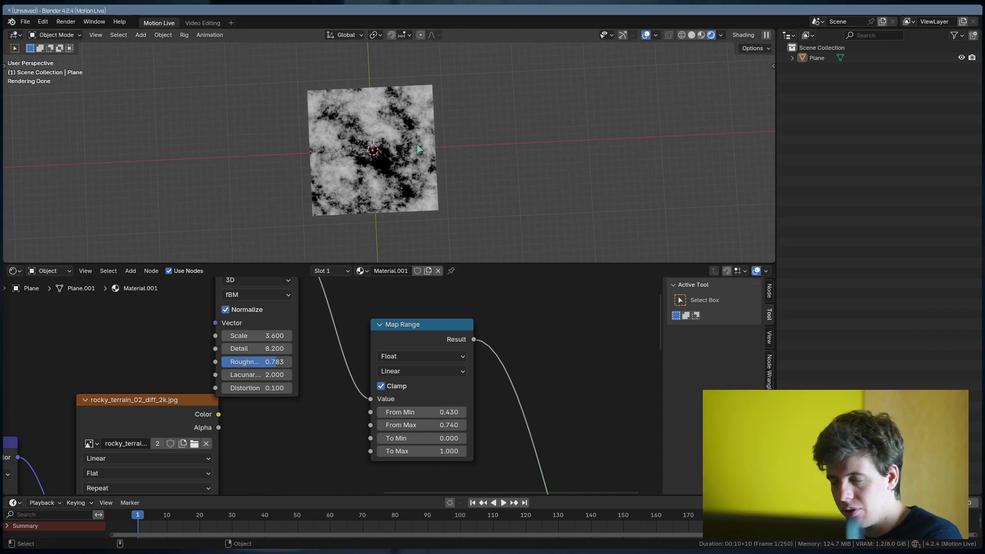
key(ctrl+o)
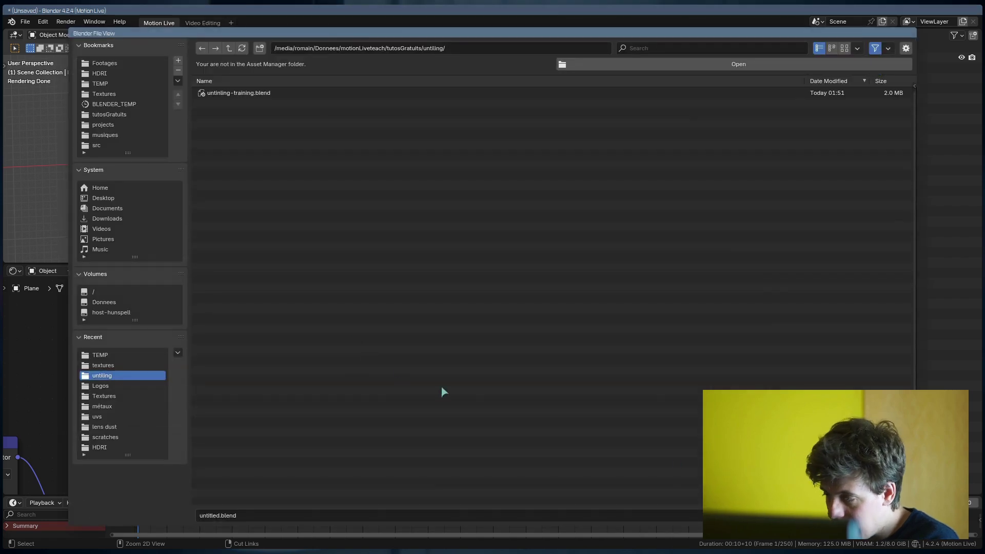
key(Escape)
- Rearrange the nodes so Noise Texture sits beside Map Range and the rocky terrain image lies just above the Hue/Saturation/Value node
middle_drag(382, 334, 375, 406)
scroll(376, 406, down, 4)
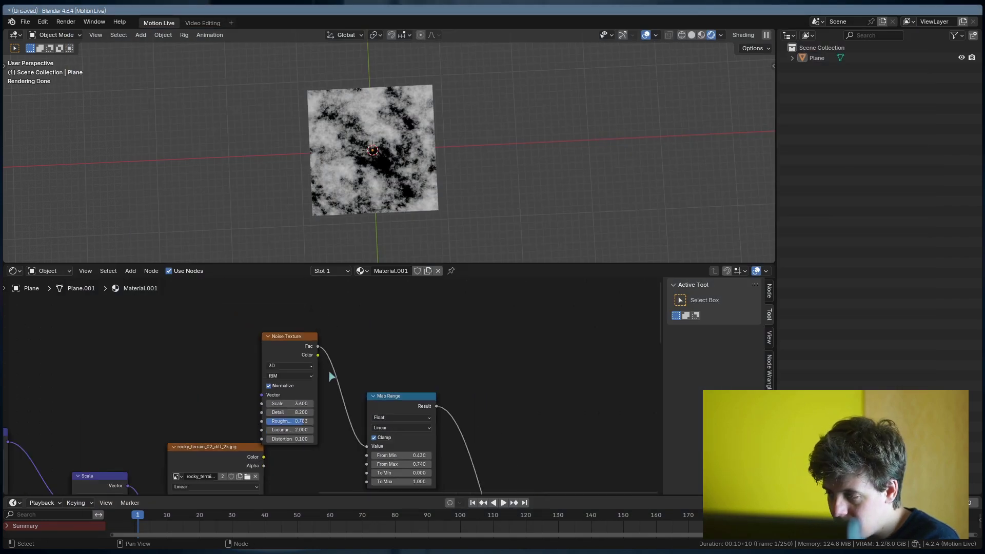
drag(299, 361, 316, 414)
scroll(334, 405, down, 2)
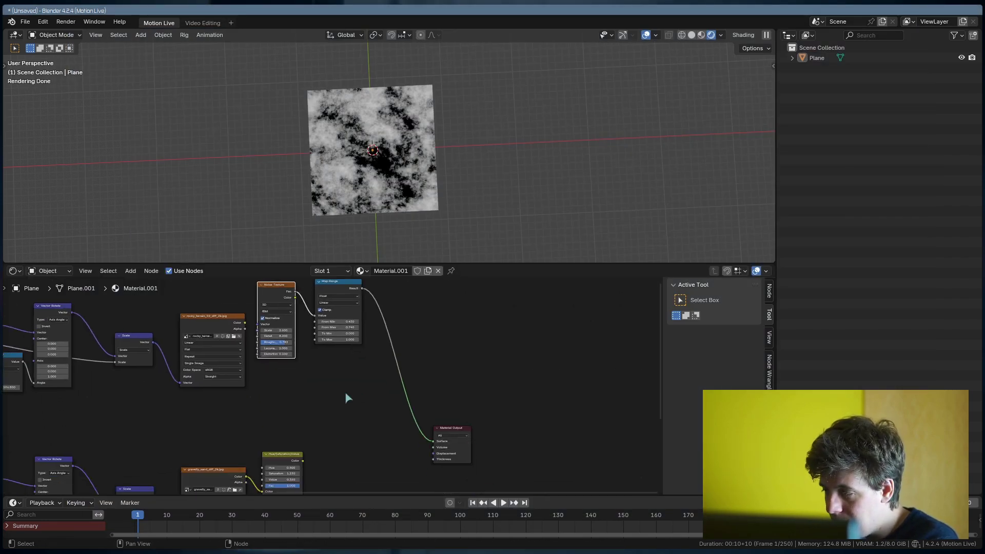
middle_drag(346, 398, 393, 402)
drag(271, 322, 326, 383)
shift+scroll(354, 411, down, 1)
- Preview the Hue/Saturation/Value output and add a Mix node set to Color in front of the Material Output
ctrl+shift+click(337, 453)
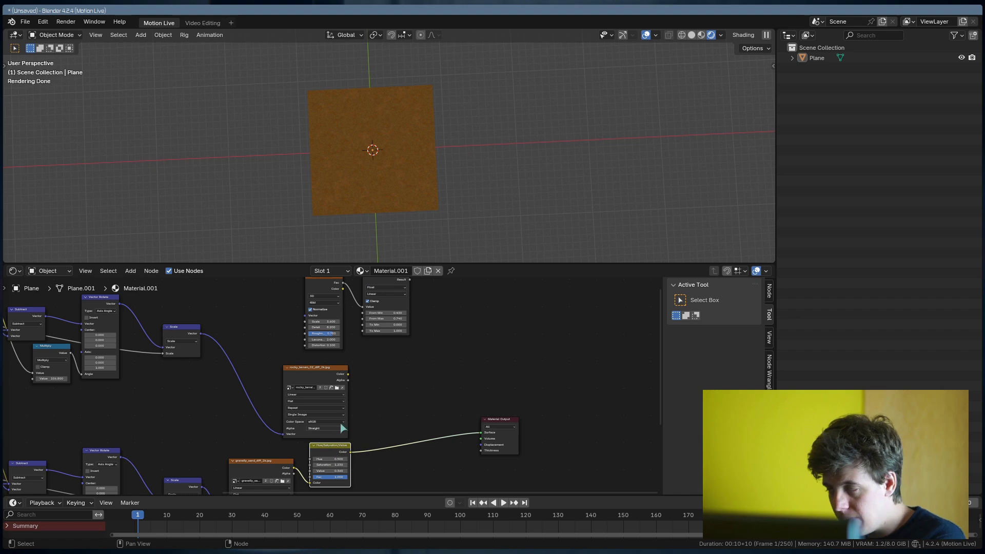
scroll(375, 174, up, 3)
middle_drag(386, 413, 385, 407)
key(shift+a)
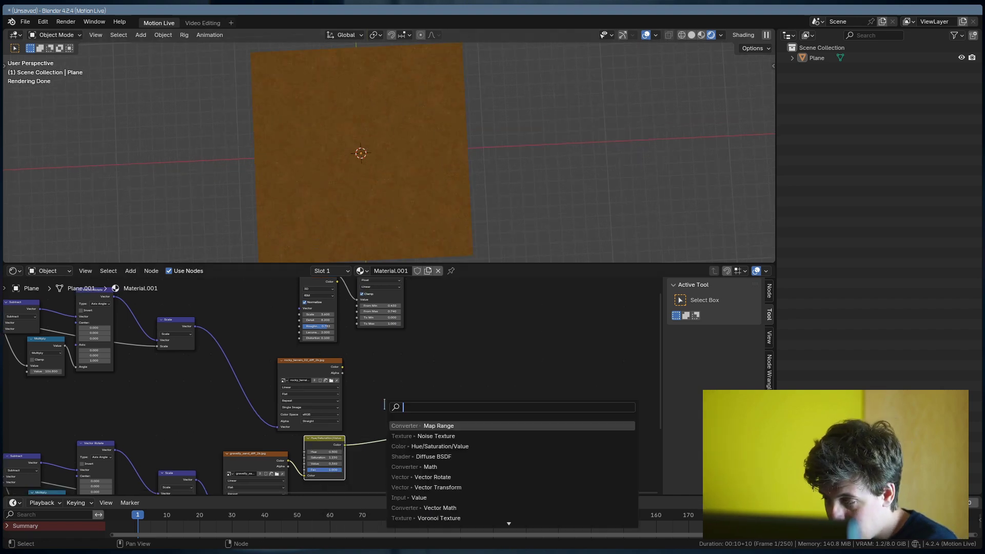
text(mix)
key(Return)
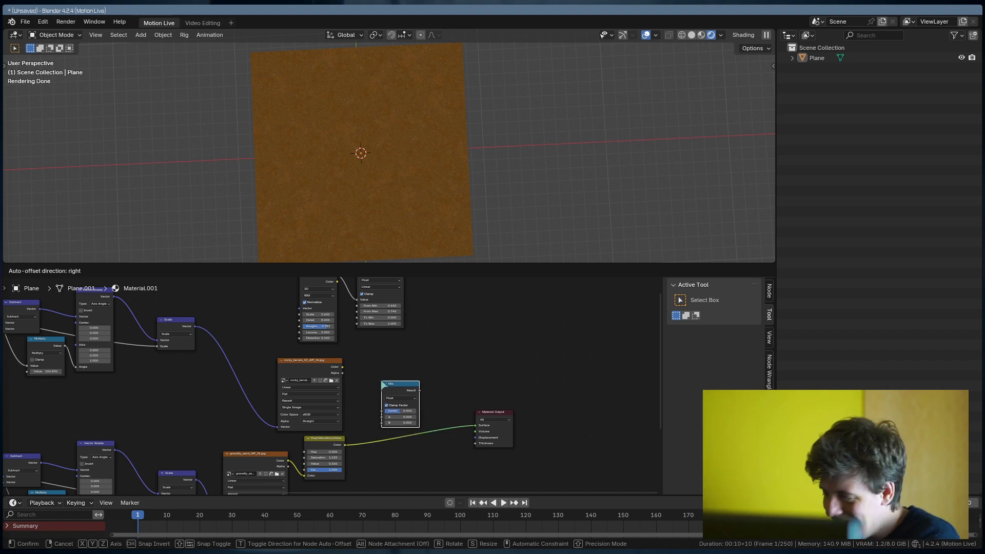
click(383, 382)
click(400, 398)
click(401, 424)
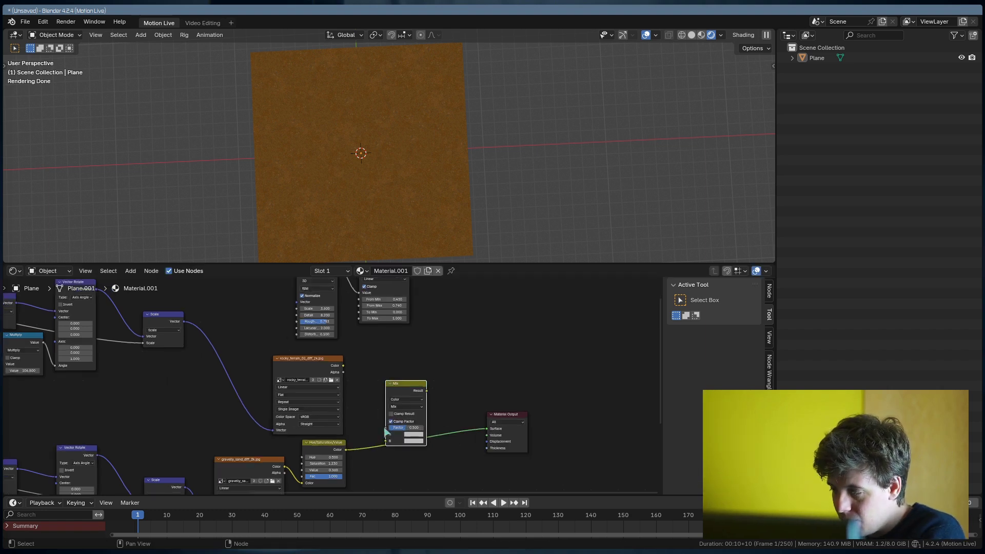
- Connect the rocky terrain colour to Mix input A and the Hue/Saturation/Value colour to B, and preview the Mix at Factor 1.000
scroll(402, 418, up, 3)
drag(403, 369, 418, 354)
drag(339, 334, 400, 415)
middle_drag(373, 445, 374, 426)
drag(342, 436, 405, 387)
ctrl+shift+click(424, 339)
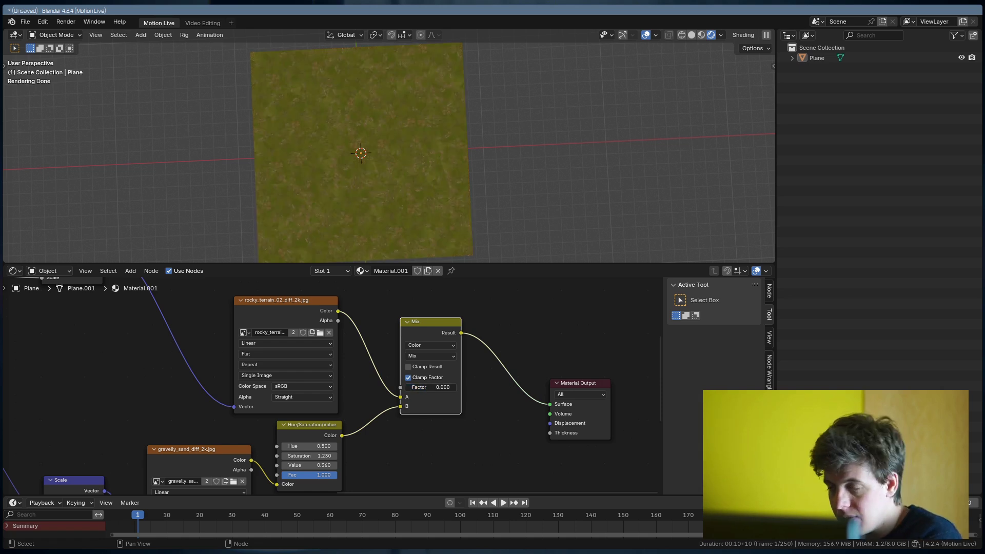
drag(405, 387, 457, 387)
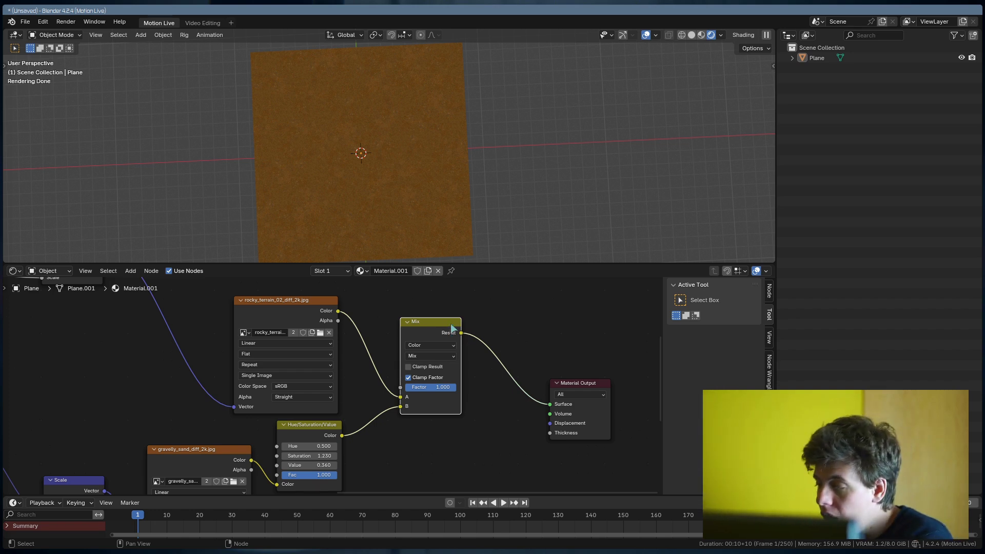
- Preview the Map Range noise mask on the plane
shift+scroll(451, 360, up, 3)
scroll(467, 370, down, 2)
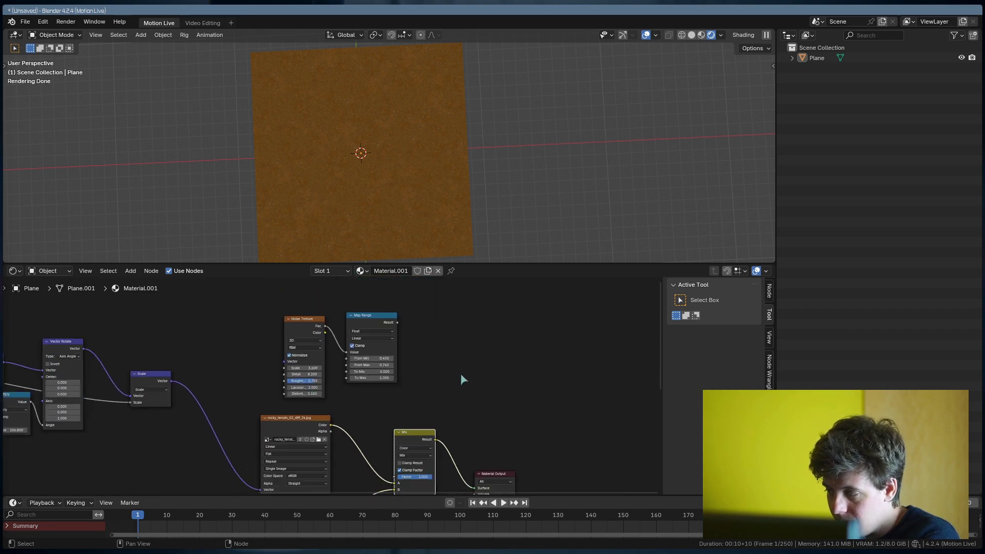
ctrl+shift+click(386, 324)
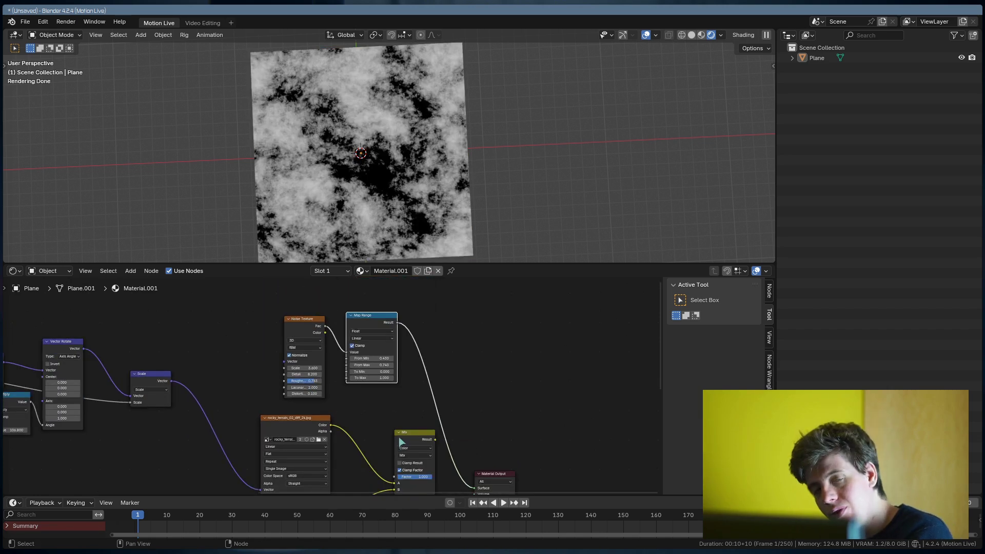
shift+scroll(408, 366, down, 2)
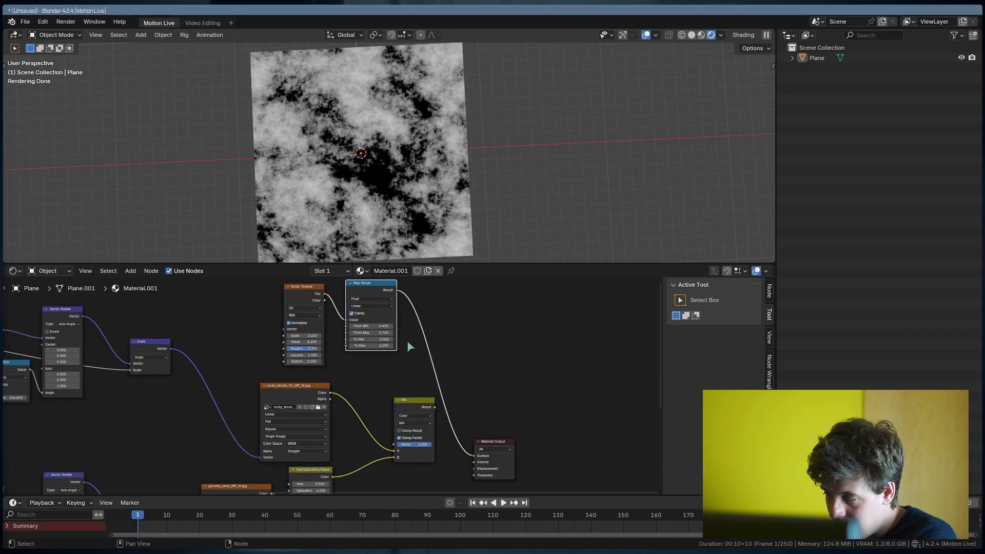
- Connect the Map Range result to the Mix Factor and route the Mix result to the Material Output, spacing both nodes out
drag(397, 292, 398, 442)
drag(425, 401, 447, 395)
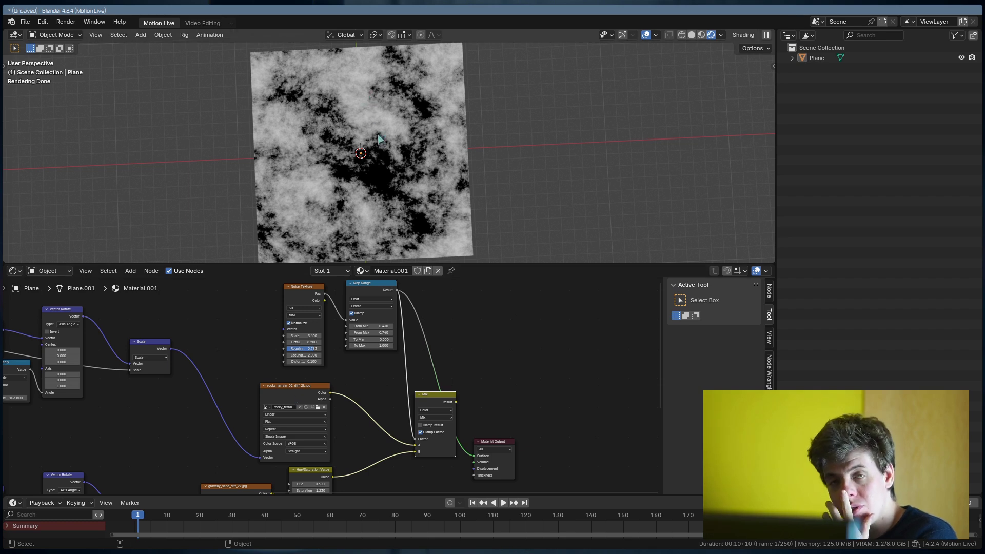
ctrl+shift+click(438, 401)
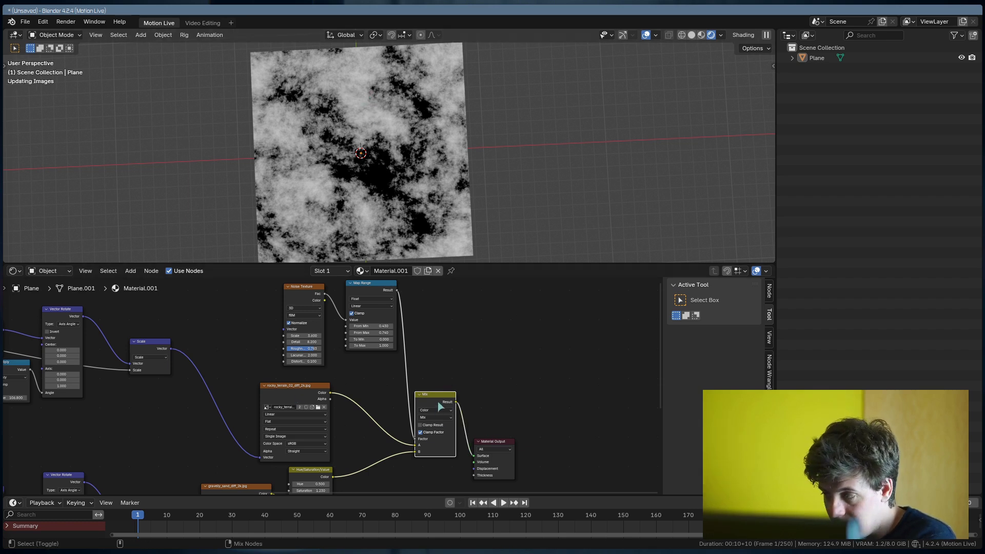
drag(501, 445, 545, 423)
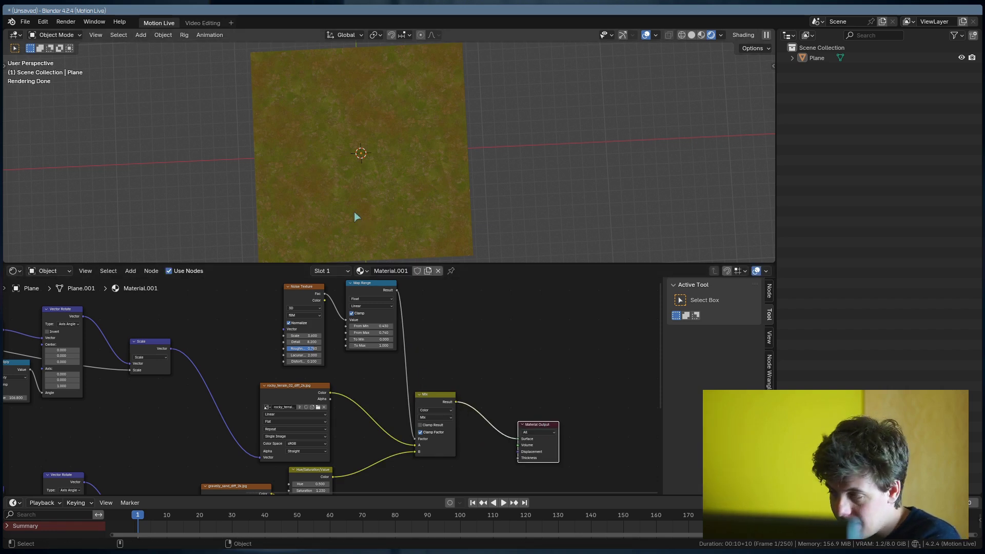
- Sharpen the blend mask by setting the Map Range's From Min to 0.440 and From Max to 0.600, and check the plane
drag(381, 325, 405, 339)
right_click(380, 326)
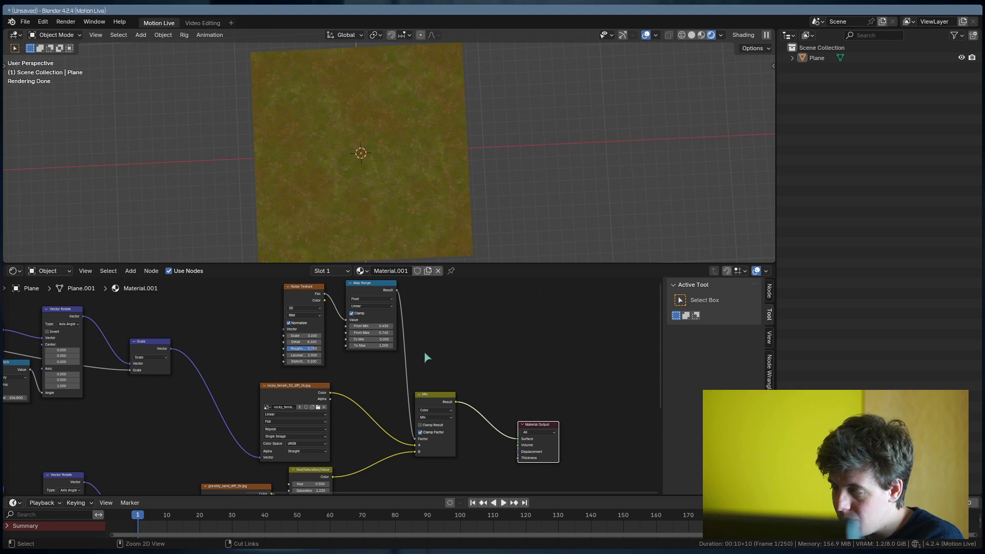
ctrl+middle_drag(424, 356, 416, 331)
shift+drag(405, 299, 384, 307)
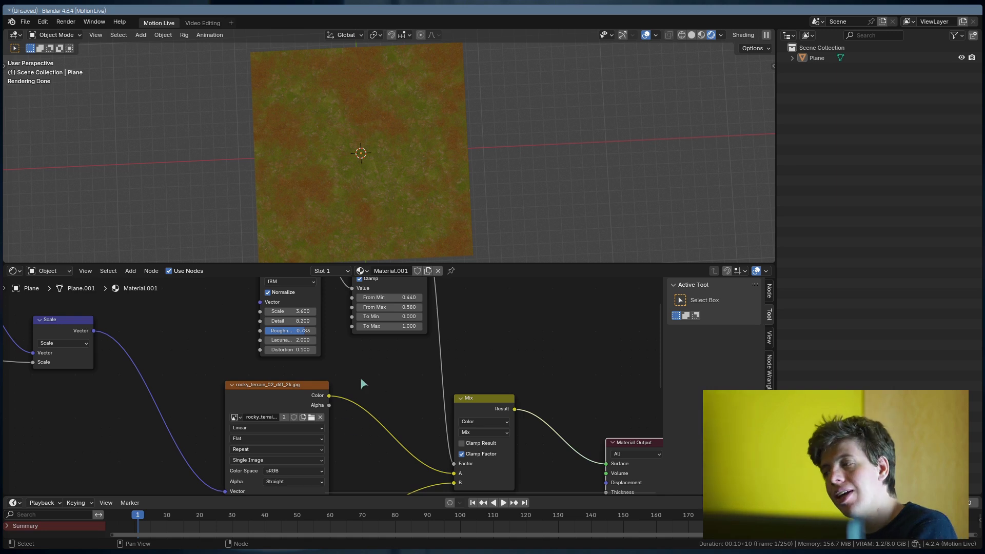
mouse_move(291, 312)
mouse_down()
mouse_move(303, 312)
mouse_move(291, 312)
mouse_up()
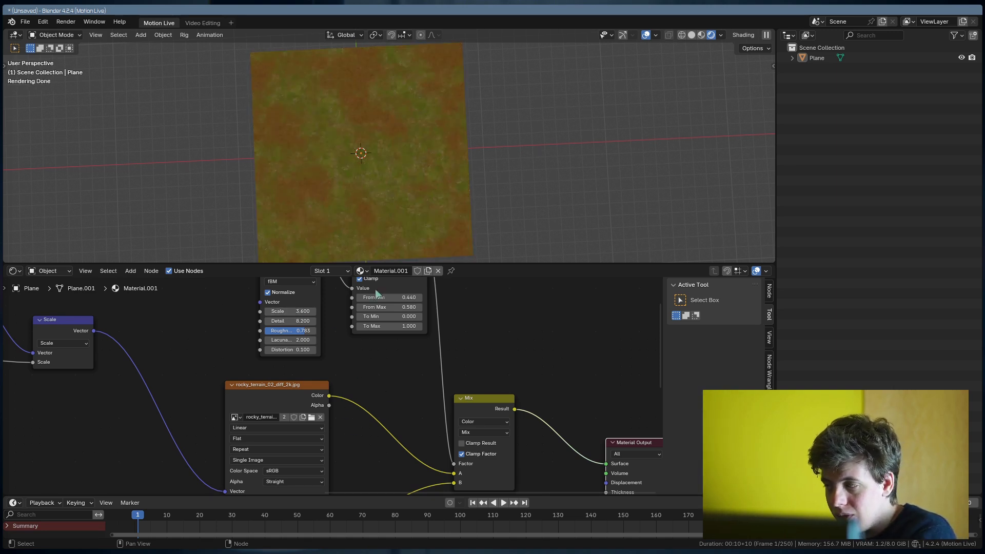
mouse_move(390, 298)
shift+mouse_down()
mouse_move(379, 298)
mouse_move(395, 307)
mouse_move(413, 297)
mouse_move(384, 293)
shift+mouse_up()
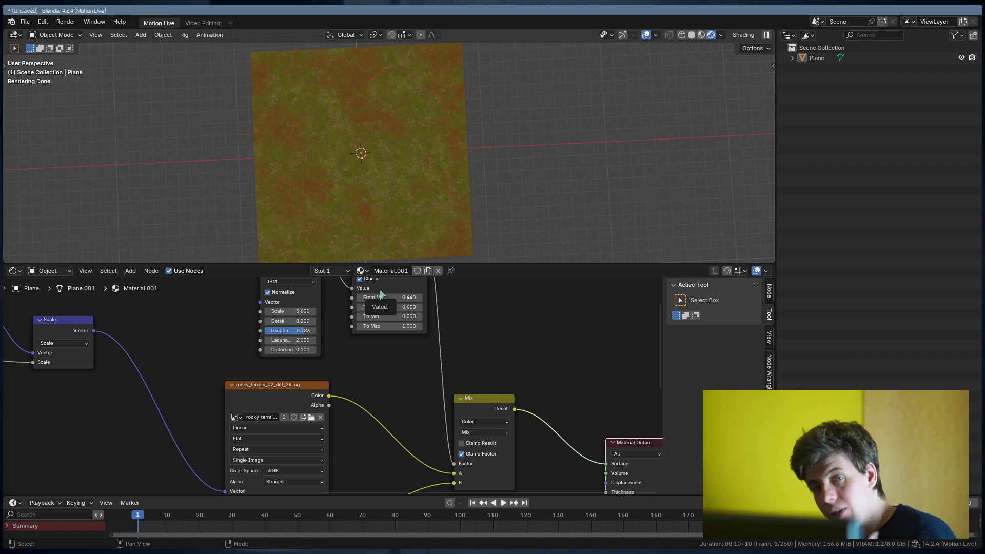
scroll(390, 189, down, 5)
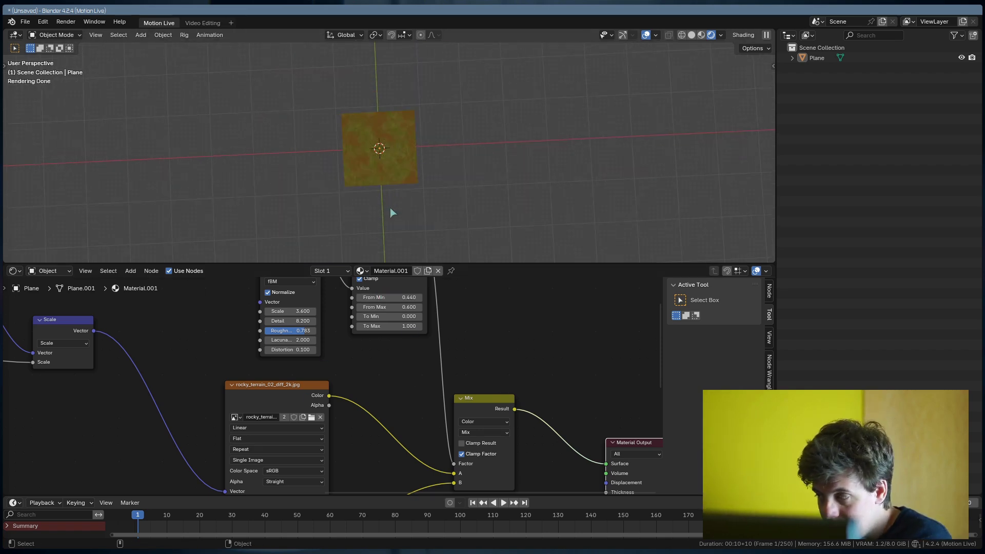
scroll(390, 207, up, 4)
middle_drag(446, 213, 420, 179)
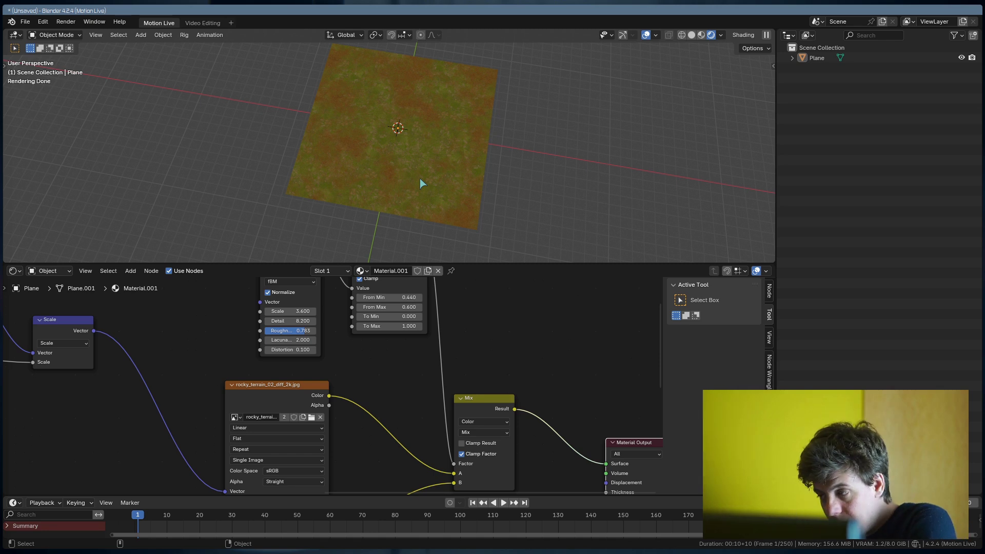
- Examine the rocky terrain's tiling-variation chain of Voronoi Texture, Subtract, Multiply, Vector Rotate and Scale nodes
scroll(439, 394, down, 3)
middle_drag(250, 457, 449, 440)
scroll(410, 421, down, 3)
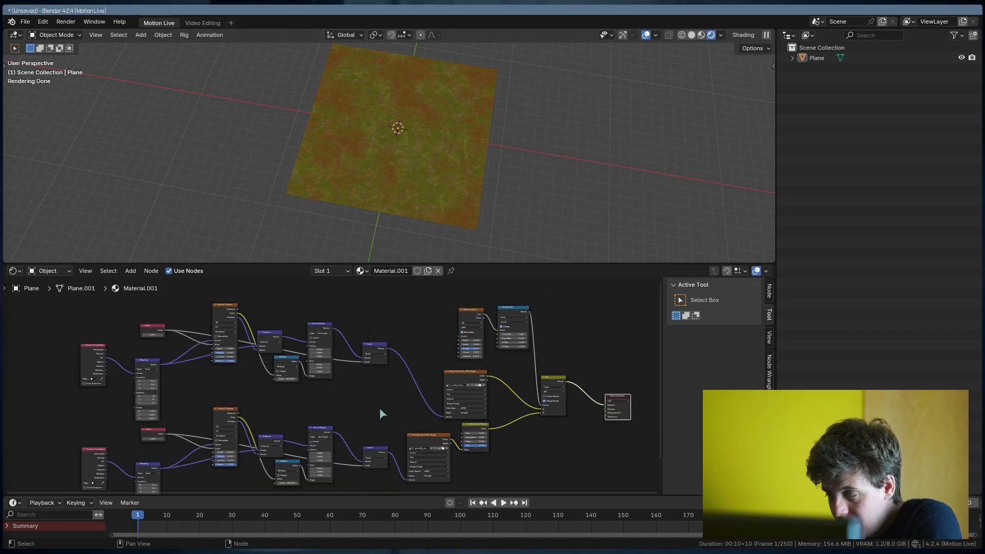
middle_drag(290, 404, 386, 418)
scroll(386, 418, up, 5)
middle_drag(306, 394, 307, 427)
scroll(307, 427, up, 1)
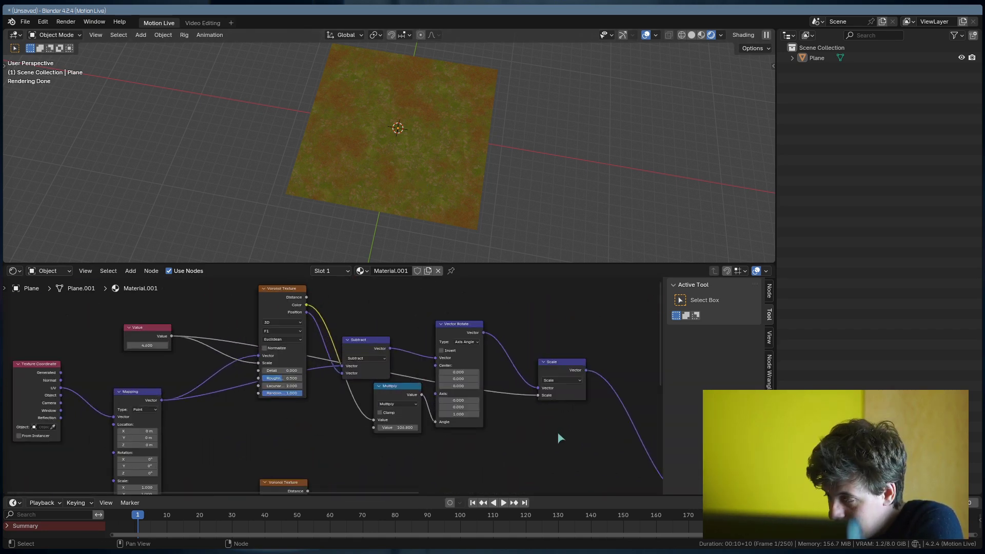
drag(559, 438, 232, 318)
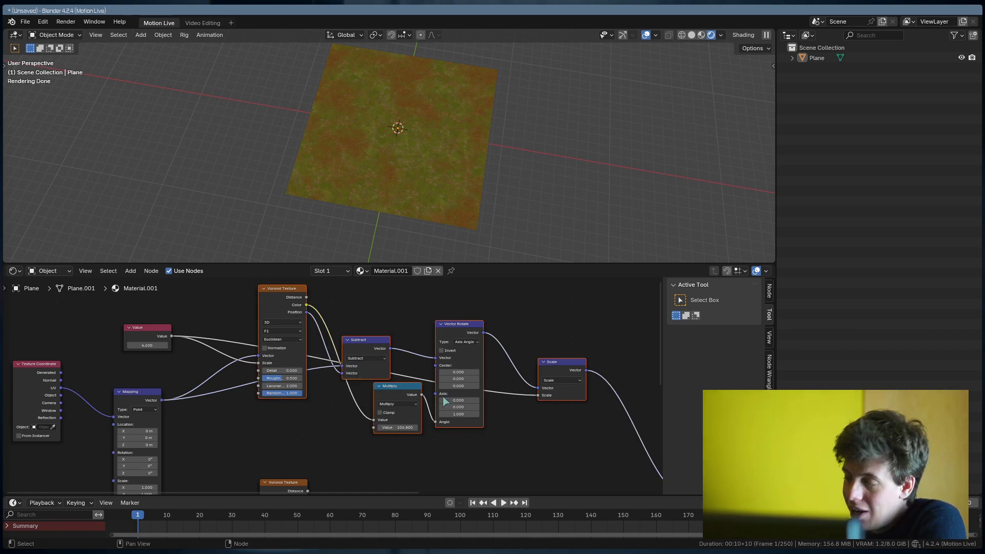
scroll(526, 431, up, 3)
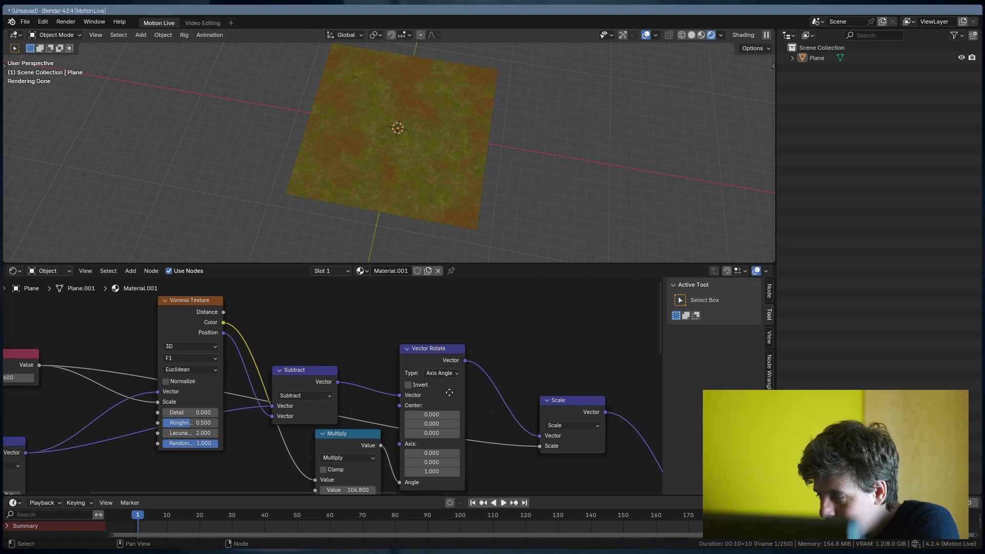